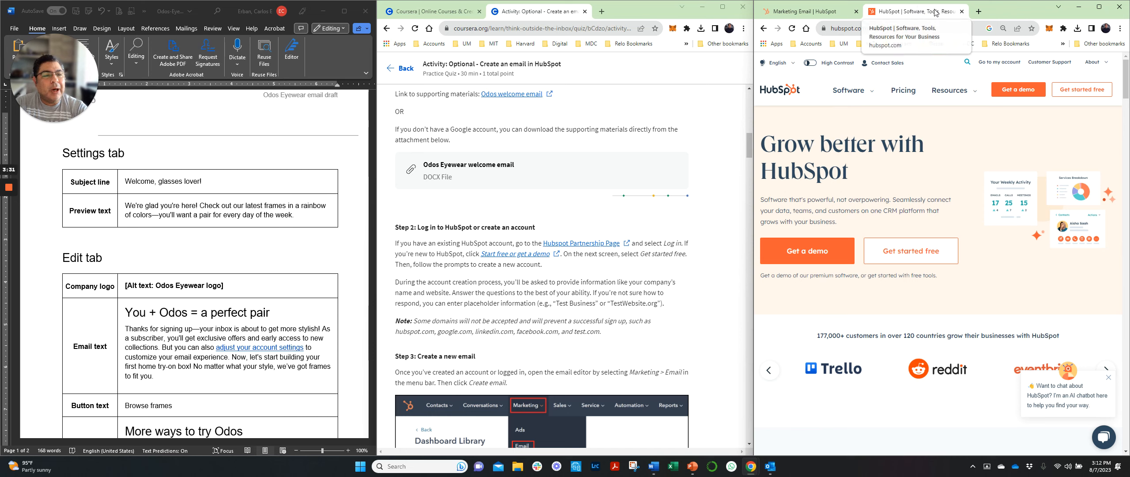
# Switch to the HubSpot account's browser tab and open the Email tool in the Marketing section.
pyautogui.moveTo(903, 13); pyautogui.dragTo(828, 16)
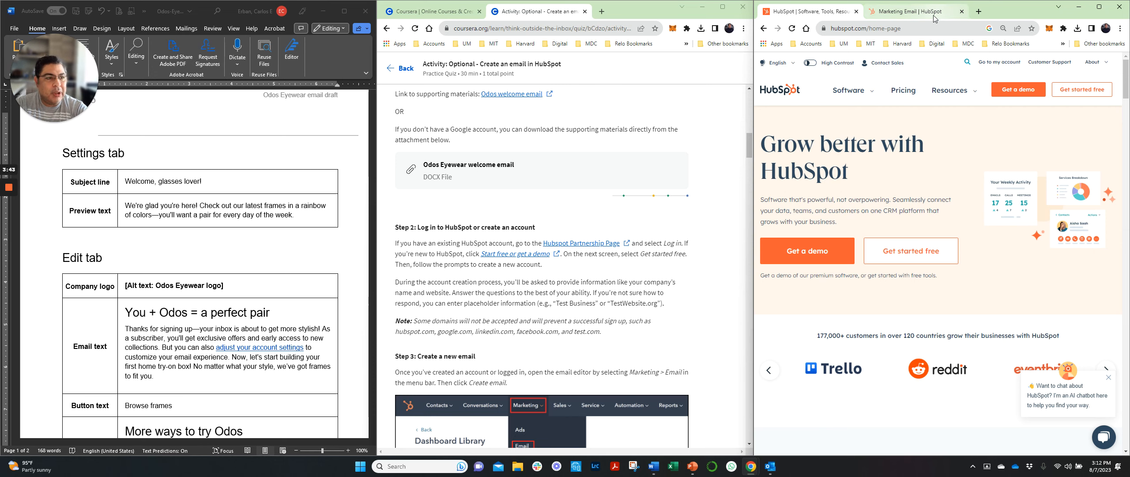
pyautogui.moveTo(927, 17)
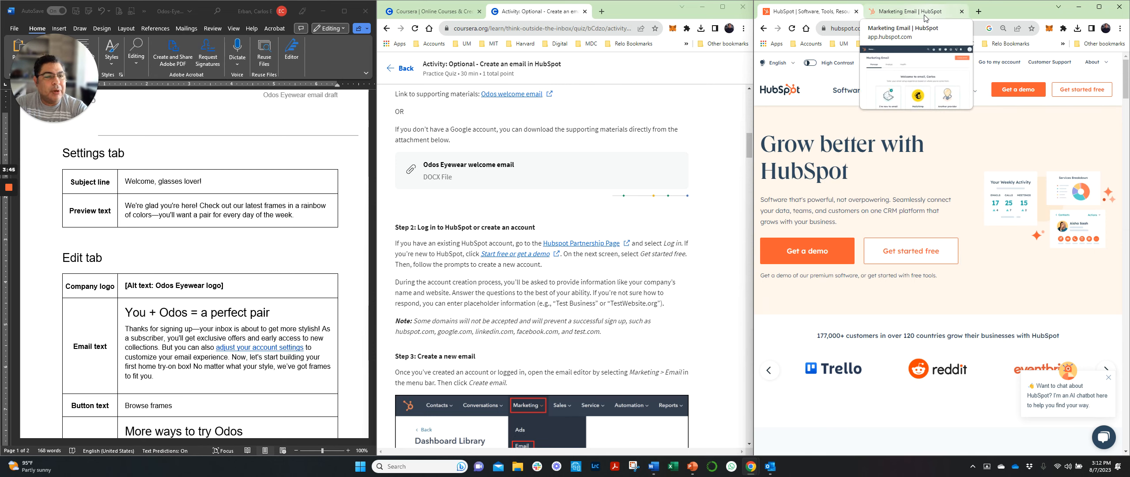
pyautogui.click(925, 18)
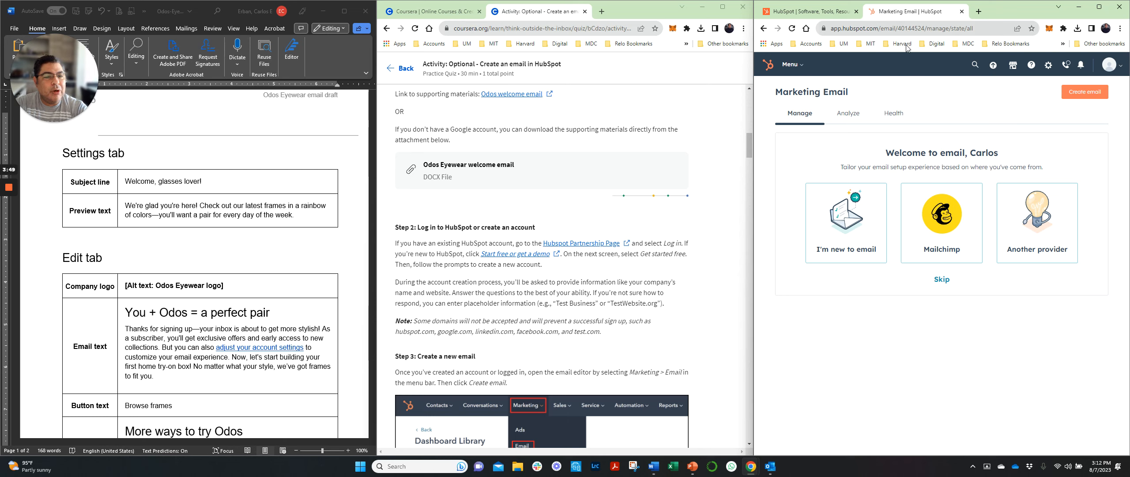
pyautogui.click(801, 66)
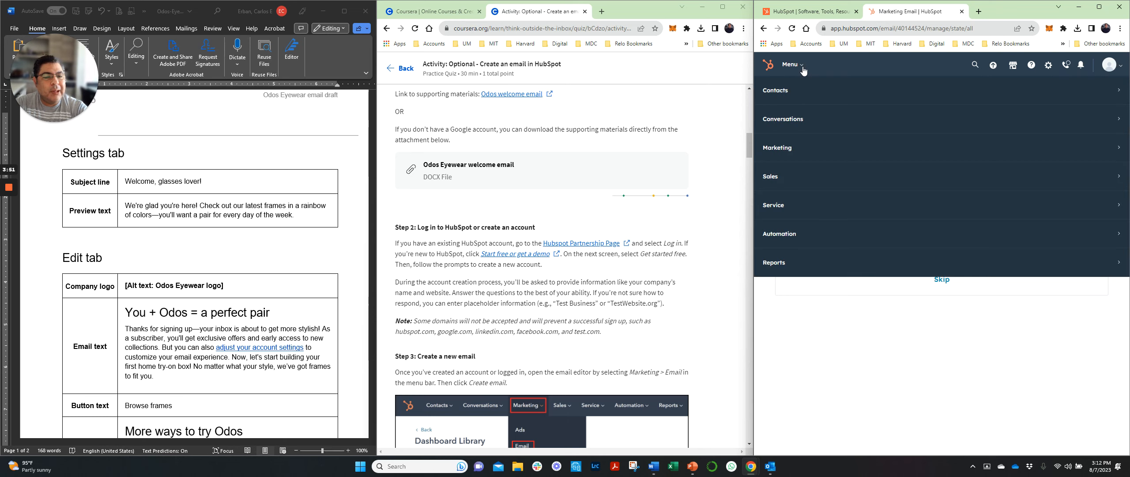
pyautogui.click(774, 150)
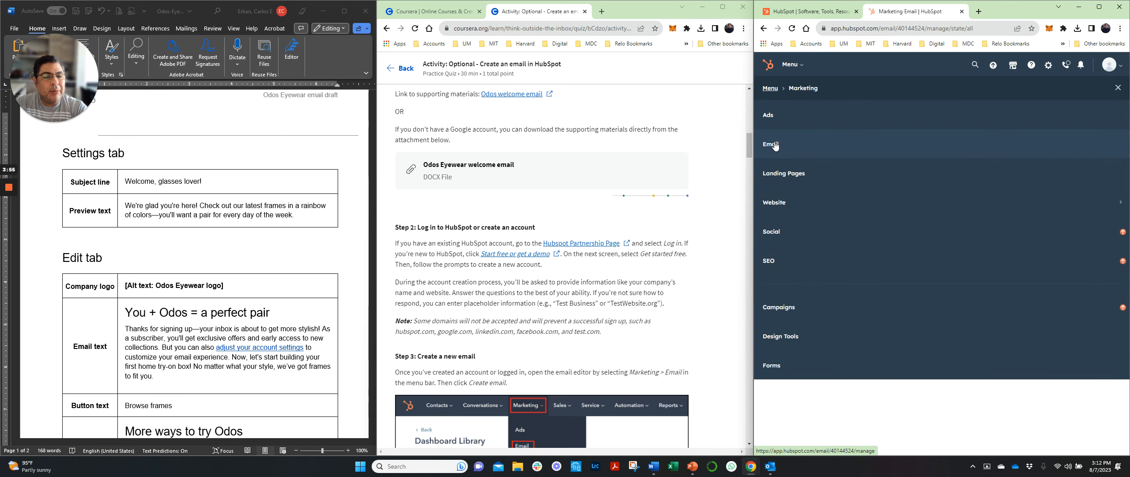
pyautogui.click(774, 145)
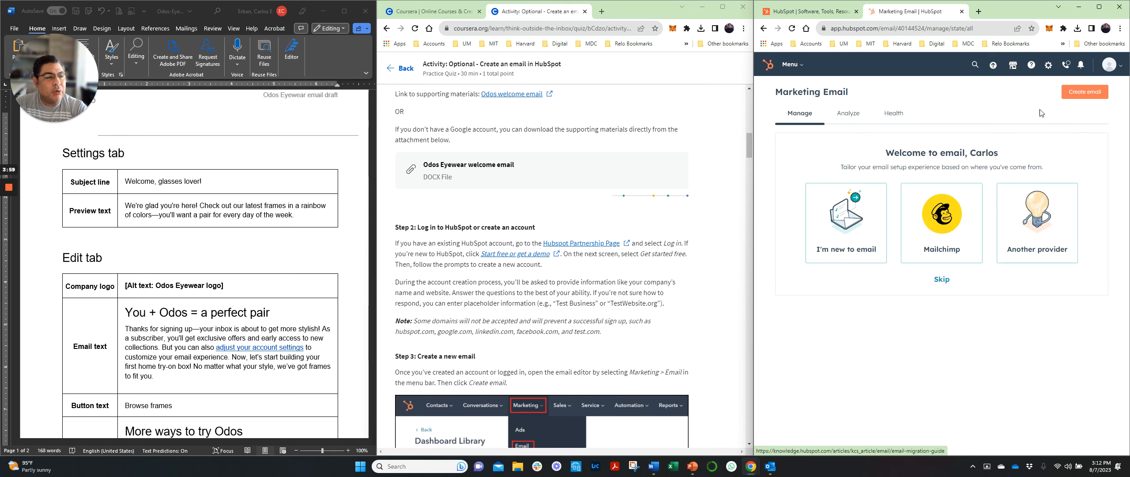
# Review the Step 3 instructions on Coursera and create a Regular email from the basic Welcome template in HubSpot.
pyautogui.scroll(-5, 575, 300)
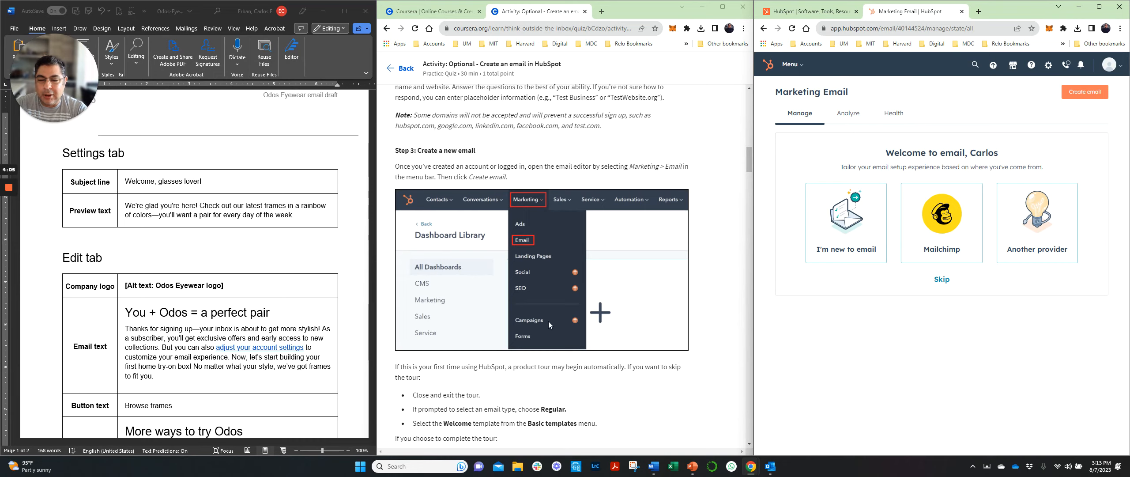
pyautogui.scroll(-4, 550, 325)
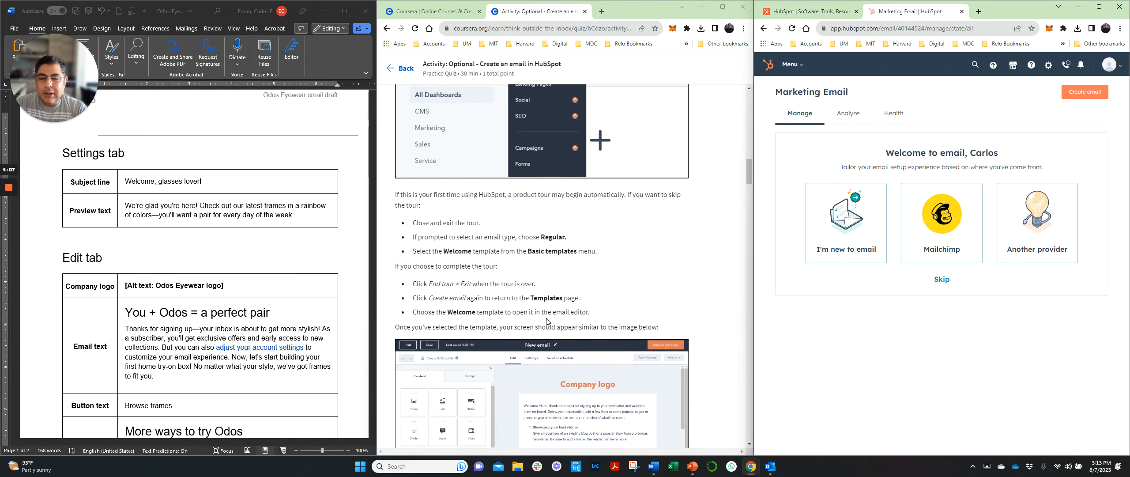
pyautogui.scroll(-1, 423, 206)
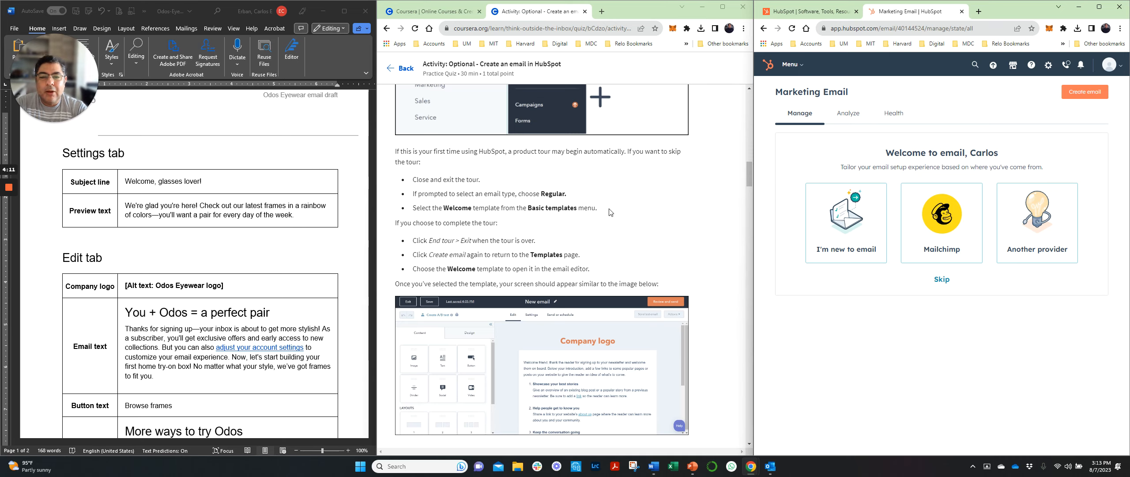
pyautogui.scroll(2, 609, 213)
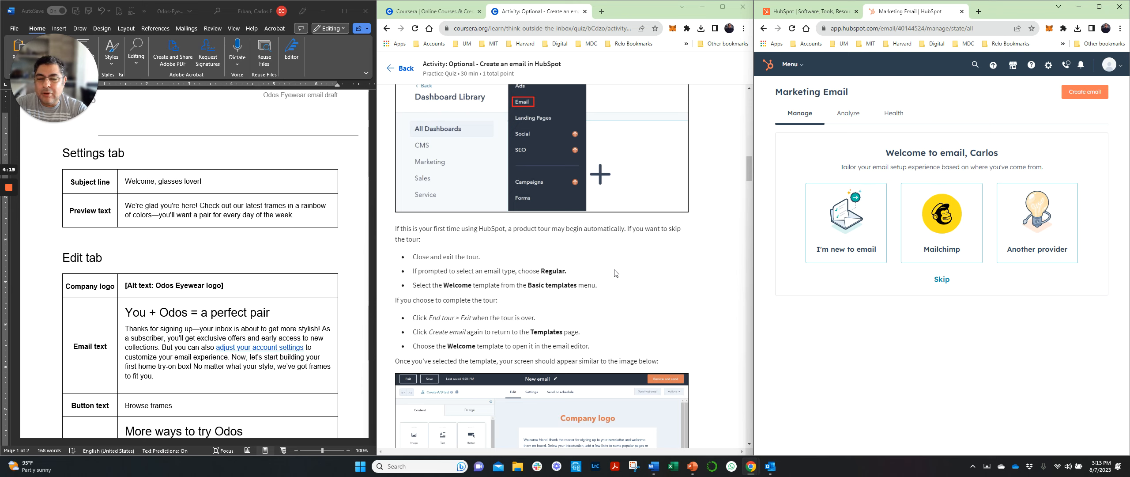
pyautogui.scroll(-1, 616, 273)
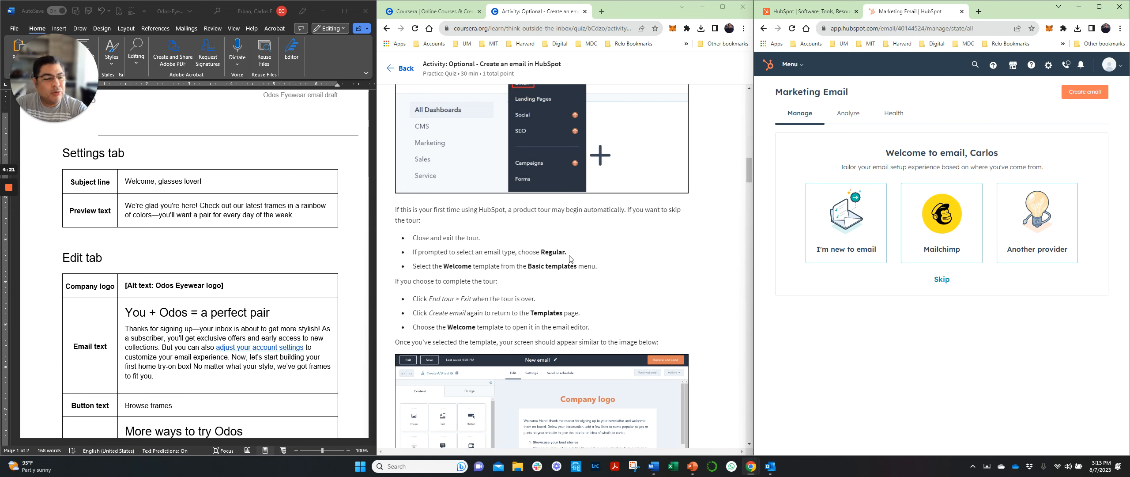
pyautogui.click(1087, 94)
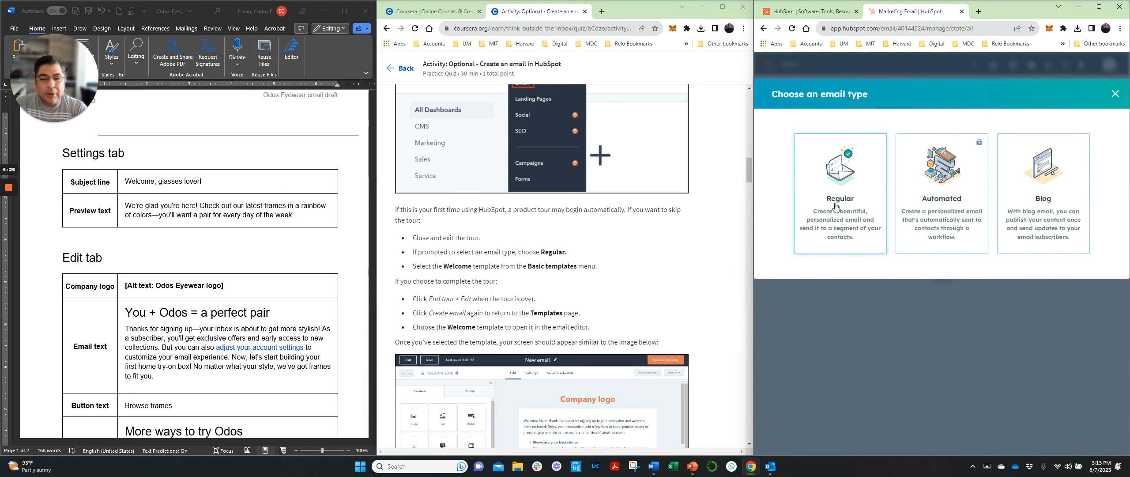
pyautogui.click(846, 204)
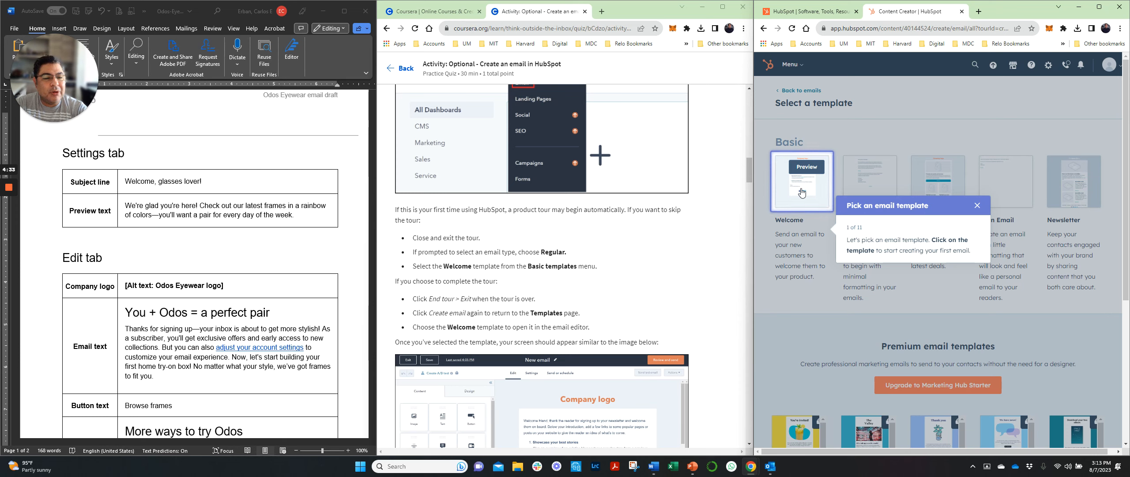
pyautogui.click(802, 189)
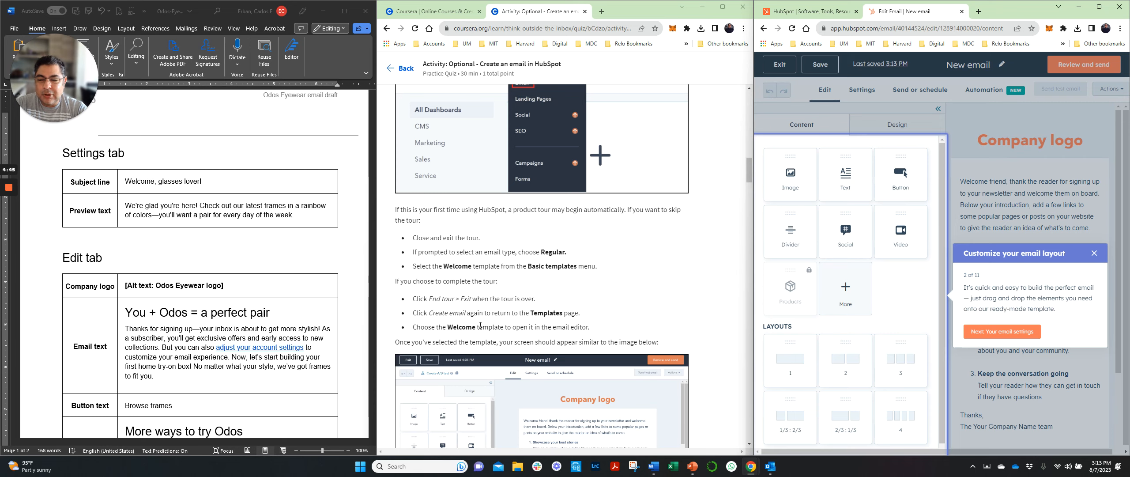
# Read on to the Step 4 instructions and close the product tour in the email editor.
pyautogui.scroll(-4, 554, 329)
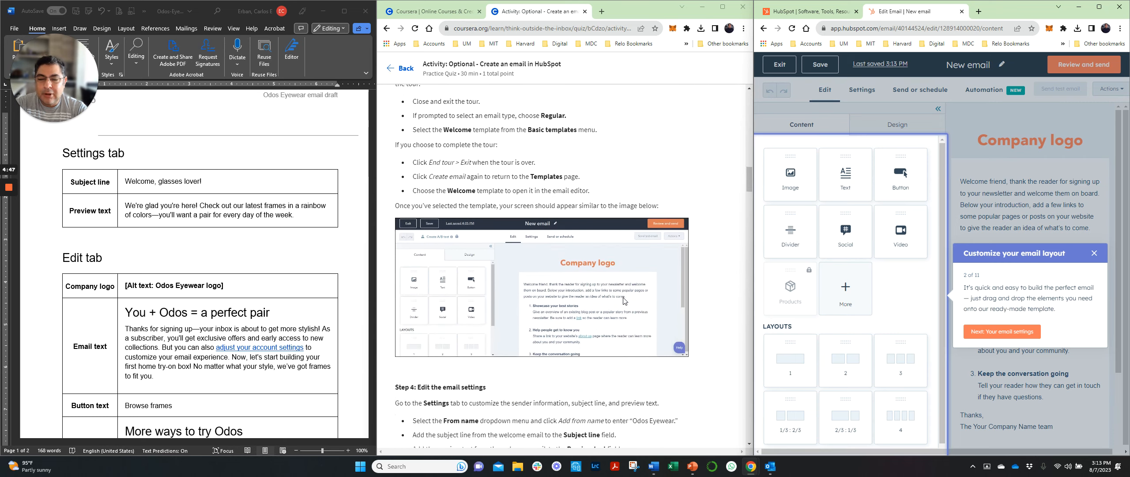
pyautogui.scroll(-1, 724, 274)
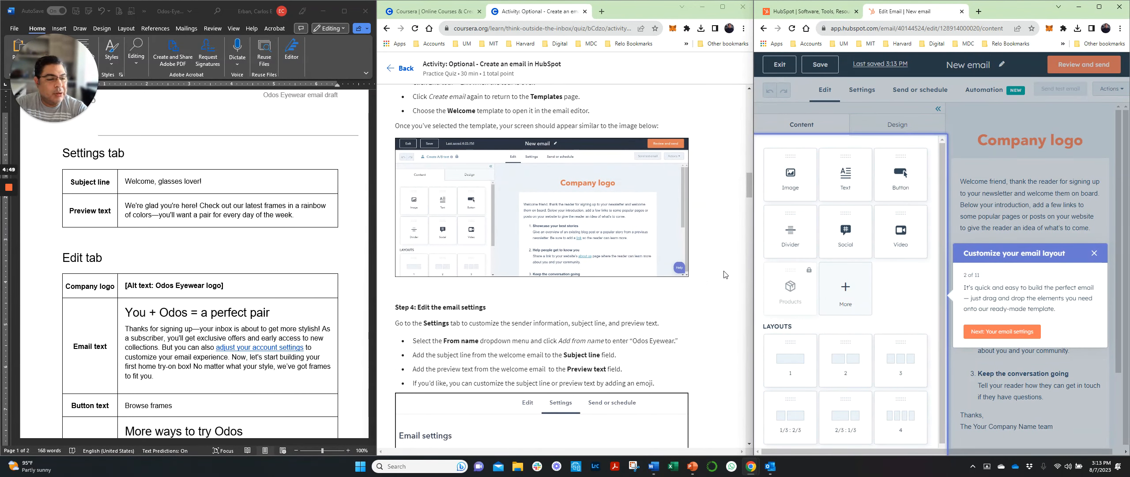
pyautogui.scroll(-1, 724, 274)
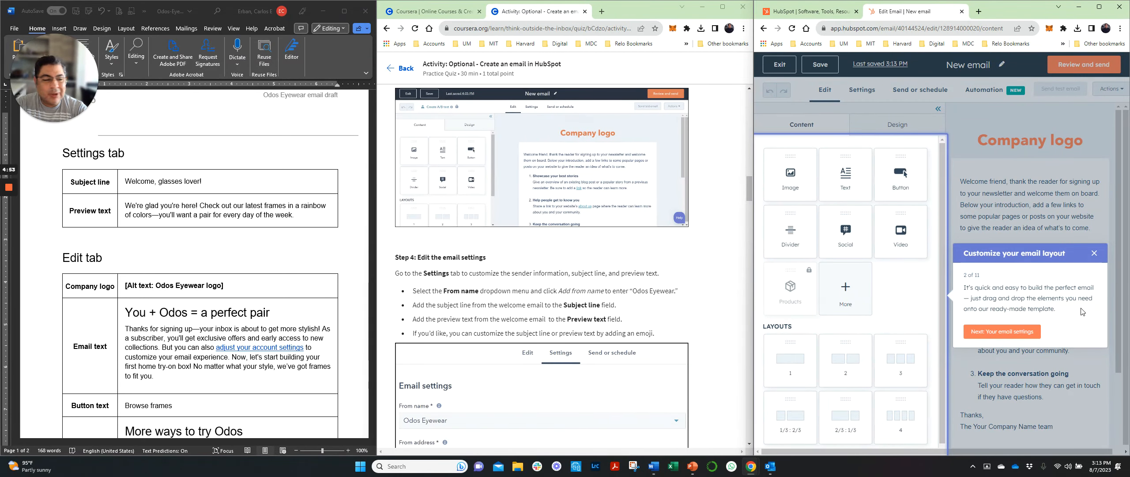
pyautogui.click(1096, 253)
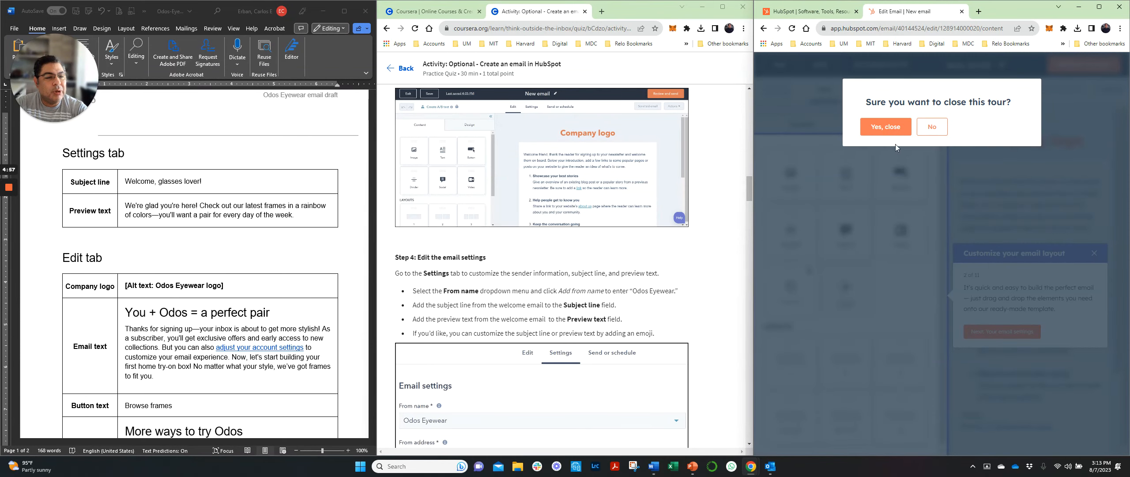
pyautogui.click(887, 127)
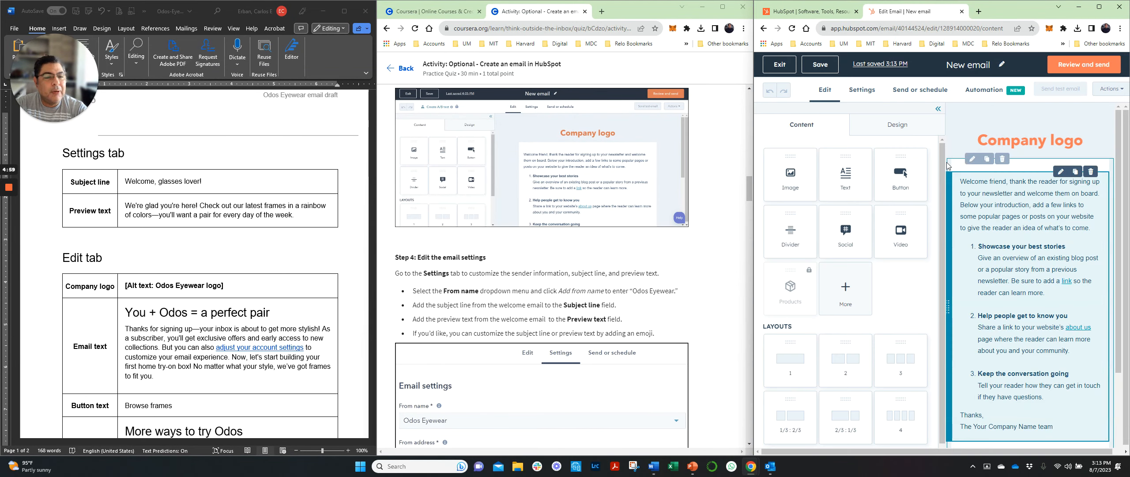
# Open the new email's settings and decline the AI content assistant offer.
pyautogui.click(866, 93)
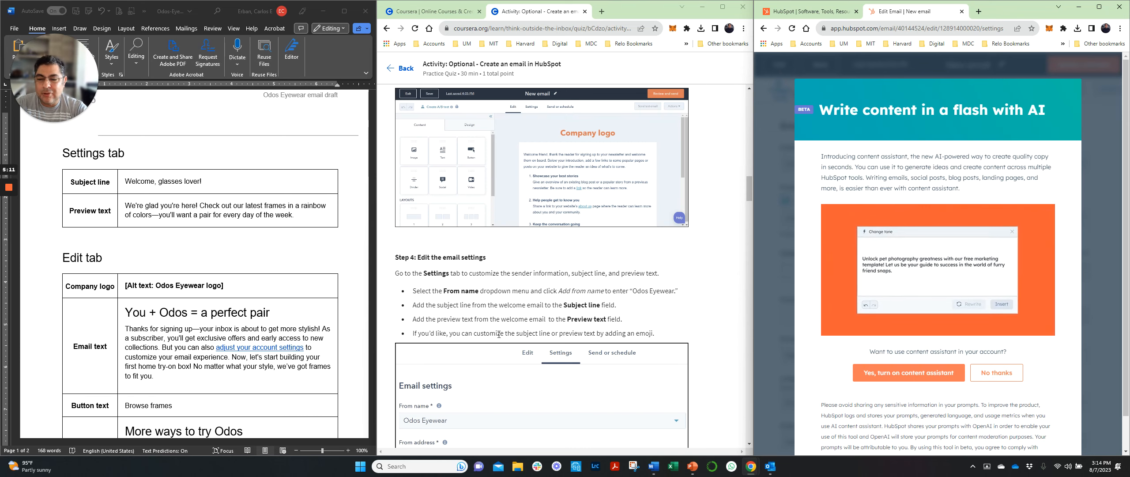
pyautogui.scroll(-2, 494, 326)
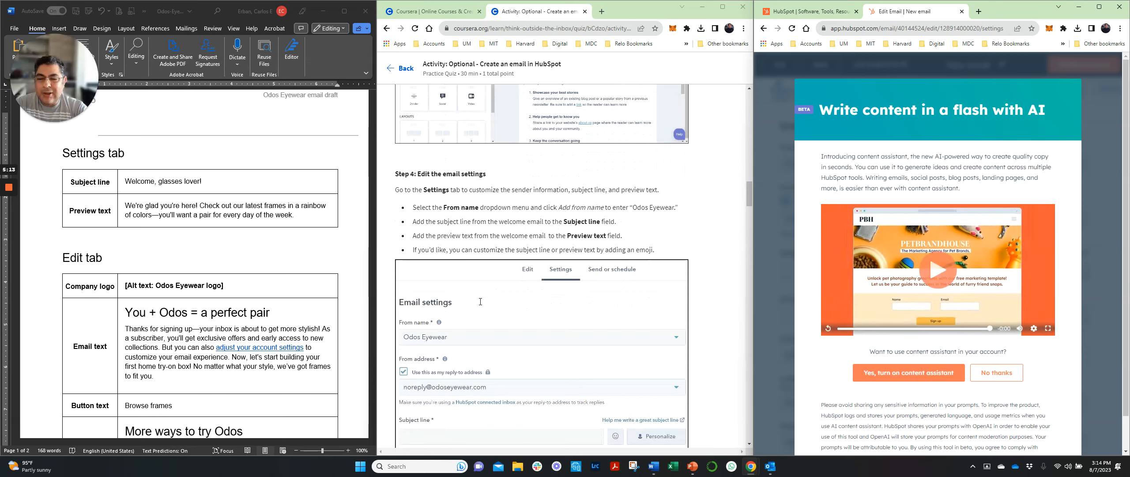
pyautogui.scroll(-1, 481, 302)
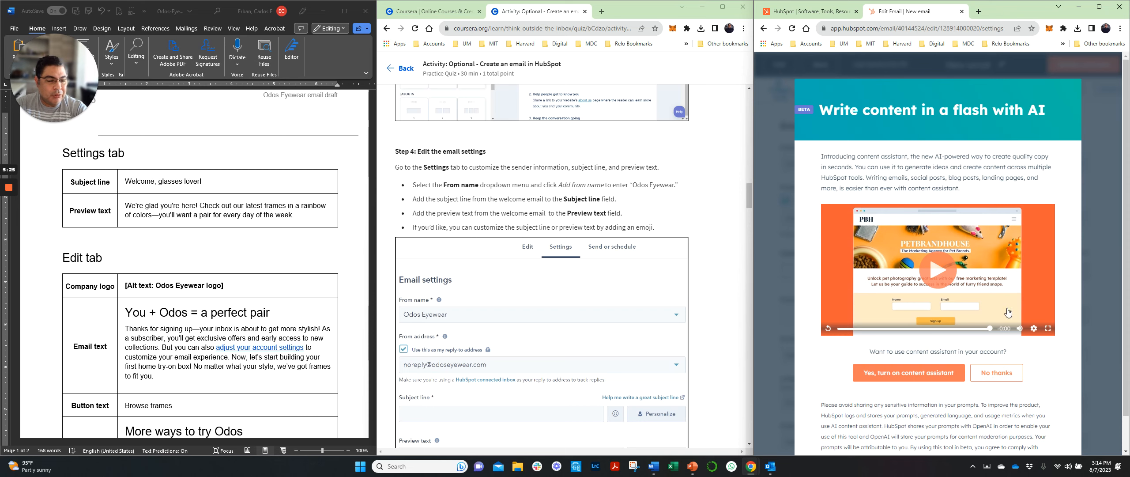
pyautogui.click(997, 373)
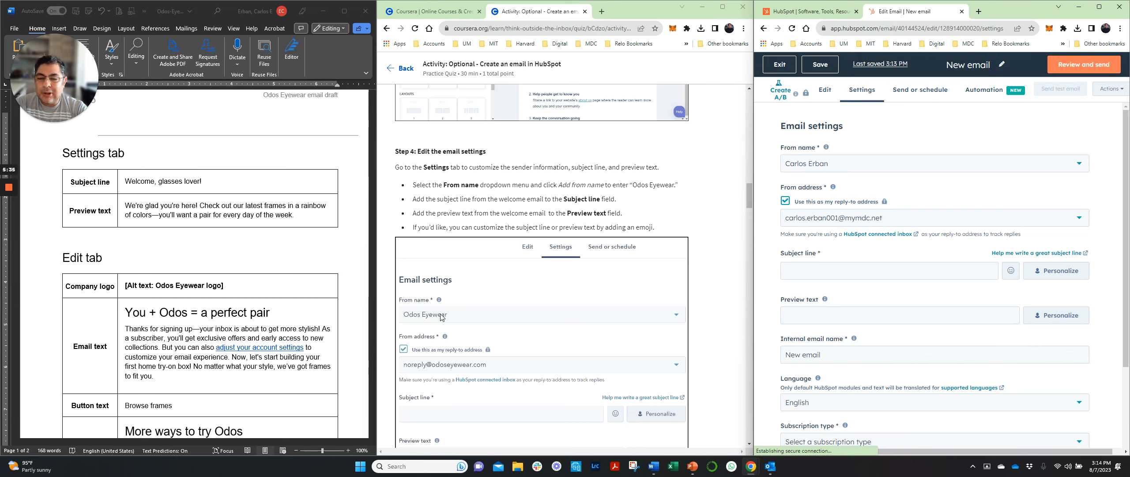
# Add "Odos Eyewear" as a new From name for the email.
pyautogui.click(837, 166)
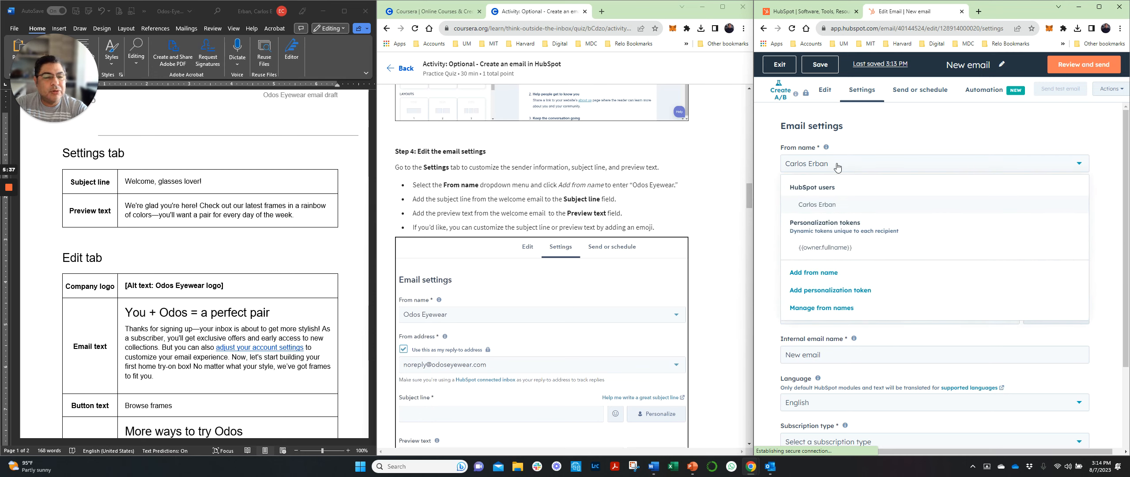
pyautogui.click(847, 168)
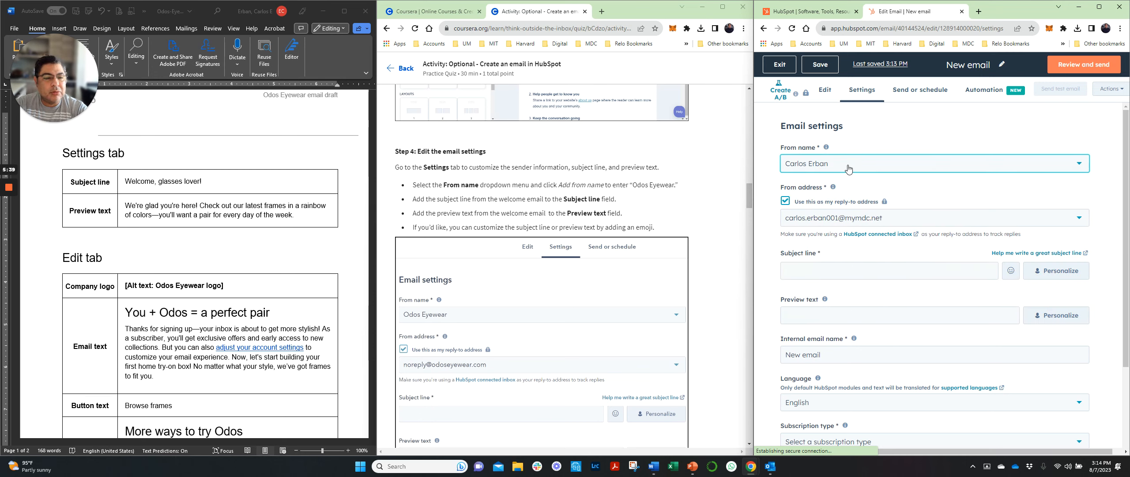
pyautogui.click(1081, 166)
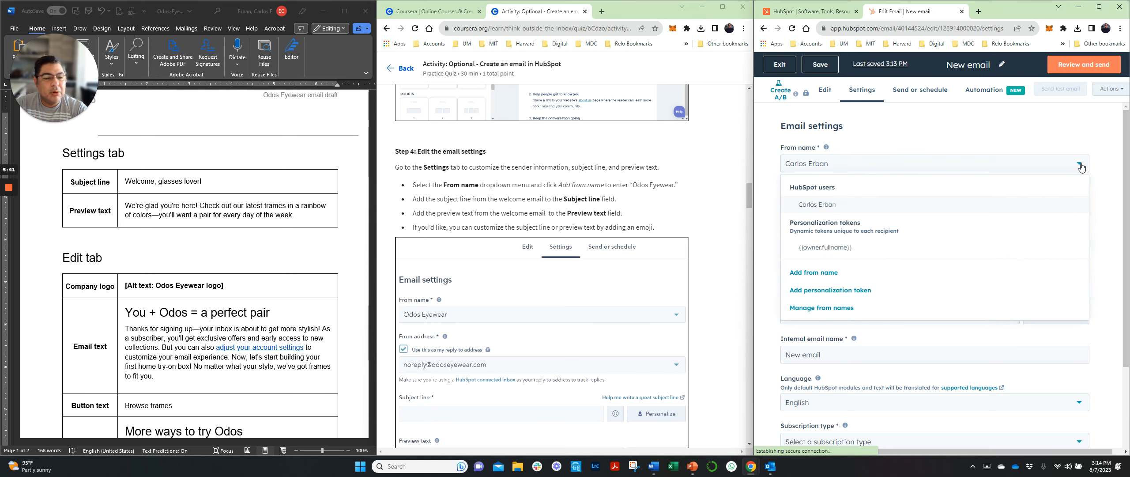
pyautogui.click(806, 274)
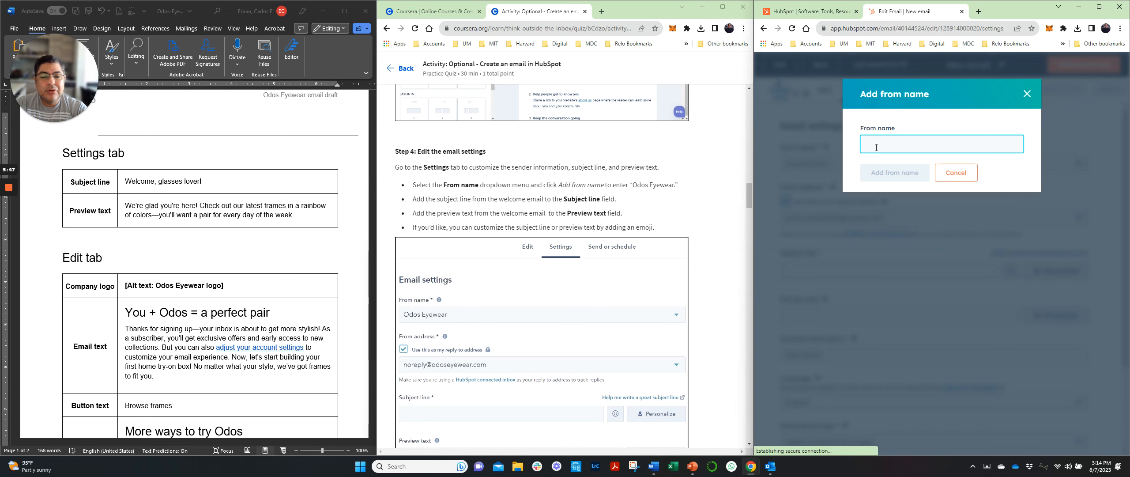
pyautogui.write('Od')
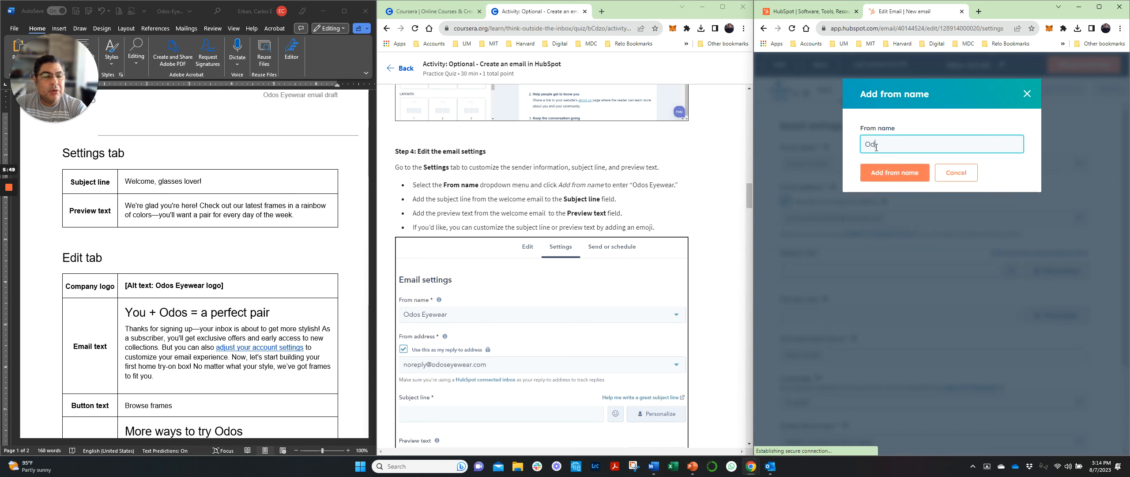
pyautogui.write('os Eye')
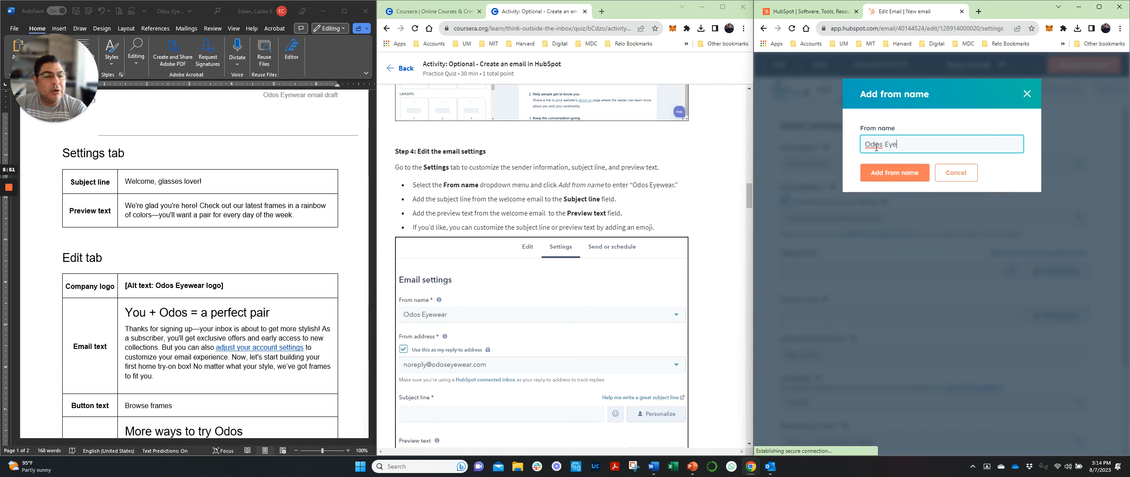
pyautogui.write('wear')
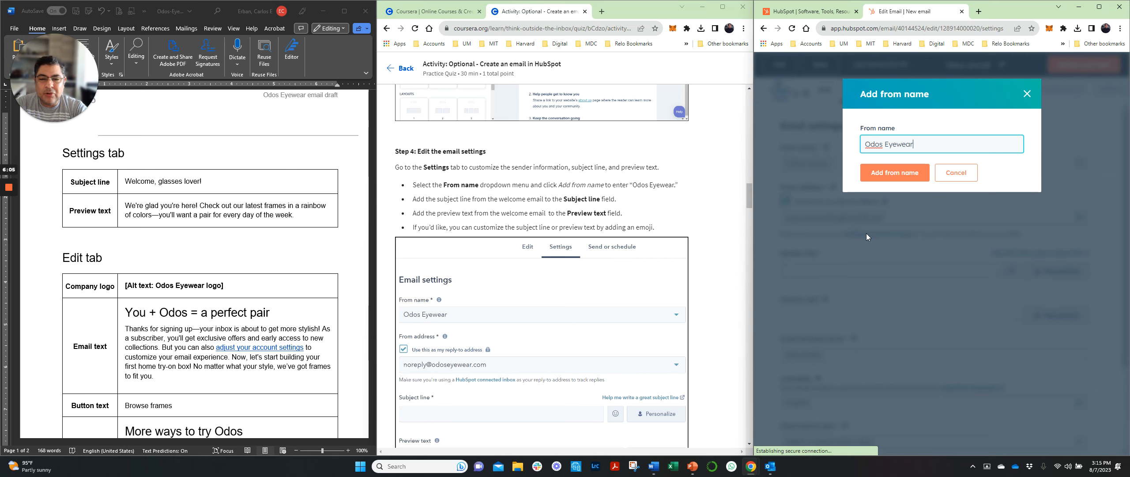
pyautogui.click(893, 173)
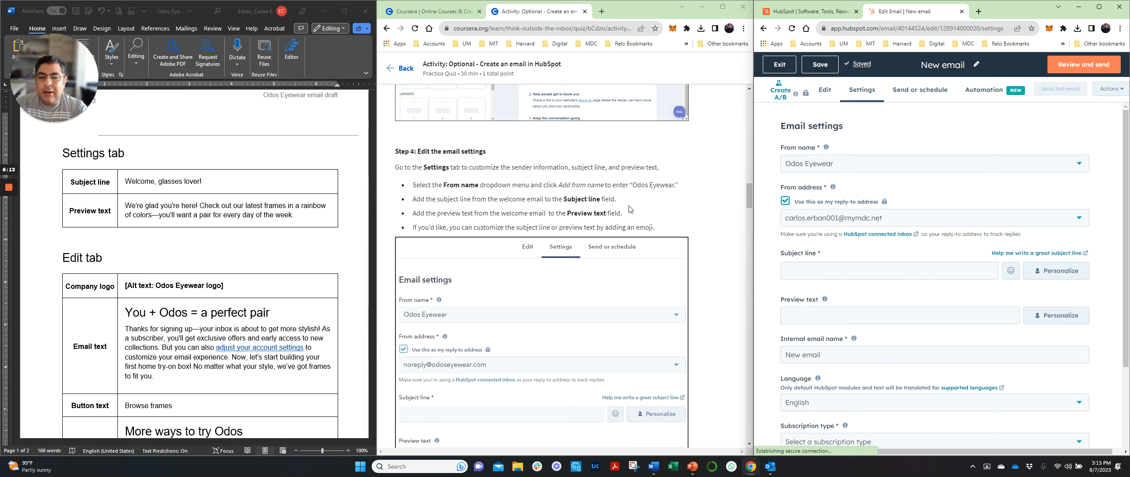
# Copy the subject line "Welcome, glasses lover!" from the Word draft into the email's Subject line field in HubSpot.
pyautogui.scroll(-1, 630, 210)
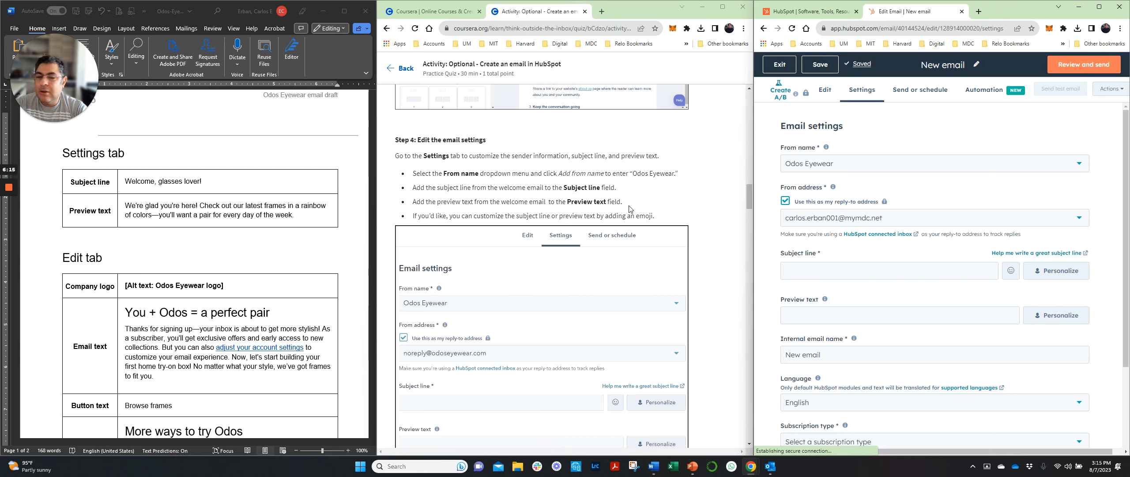
pyautogui.click(795, 268)
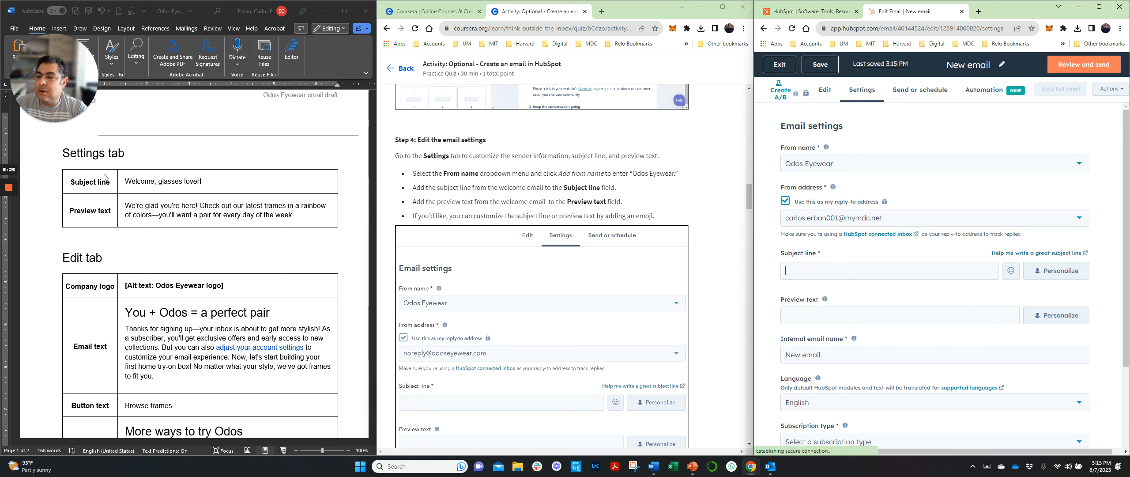
pyautogui.click(126, 180)
pyautogui.moveTo(126, 179); pyautogui.dragTo(210, 181)
pyautogui.hotkey('ctrl', 'c')
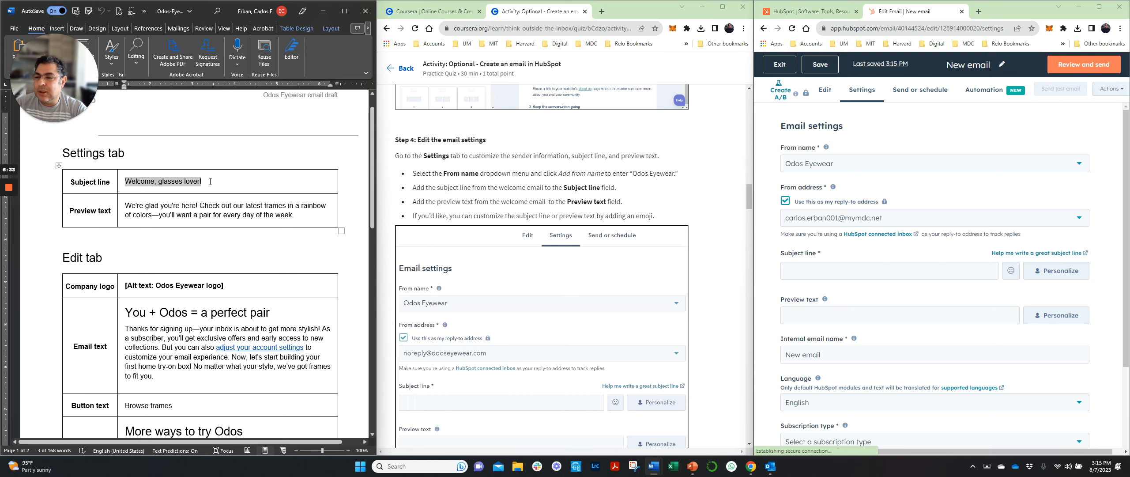
pyautogui.click(802, 274)
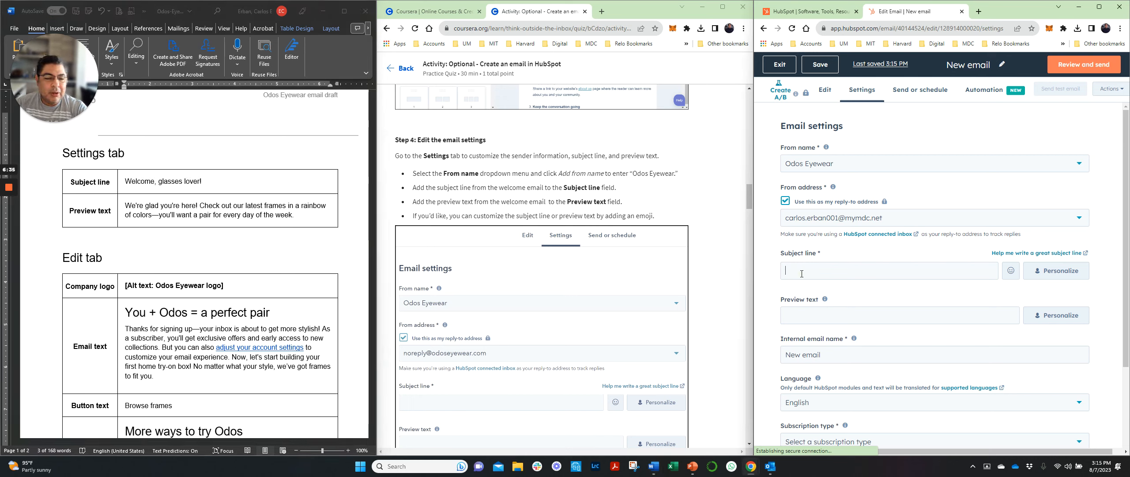
pyautogui.hotkey('ctrl', 'v')
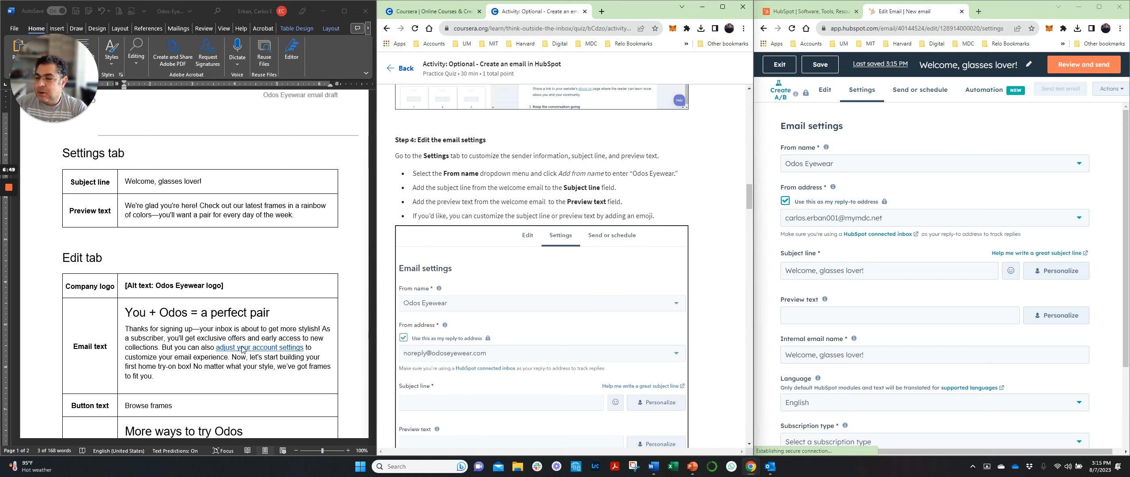
# Copy the full preview text from the Word draft's settings table into the email's Preview text field in HubSpot.
pyautogui.click(157, 313)
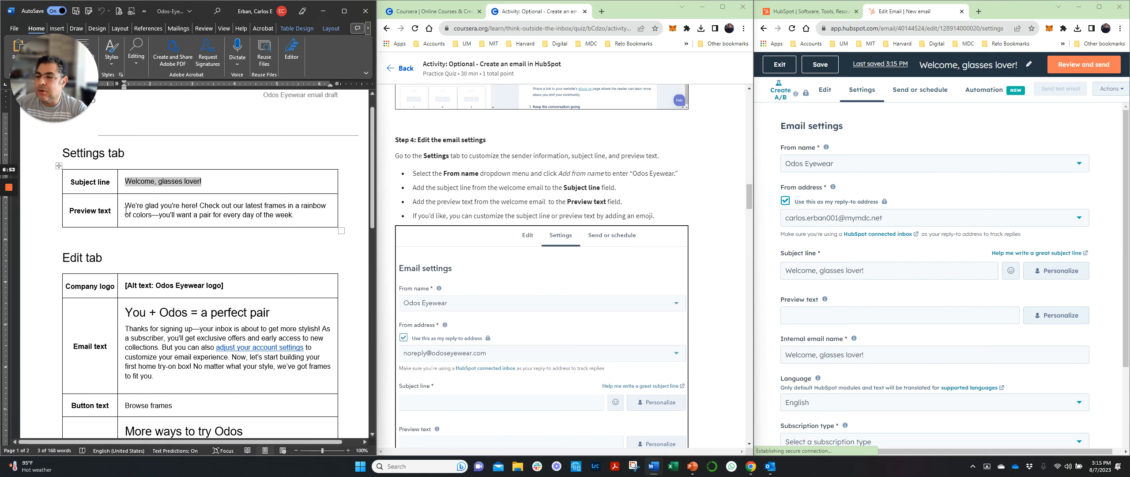
pyautogui.moveTo(125, 205); pyautogui.dragTo(292, 215)
pyautogui.hotkey('ctrl', 'c')
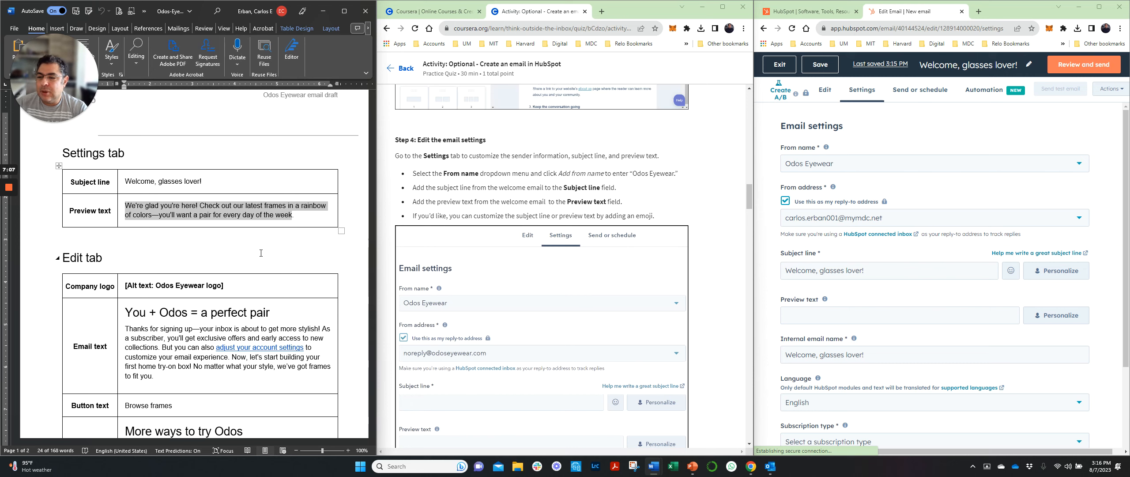
pyautogui.click(819, 317)
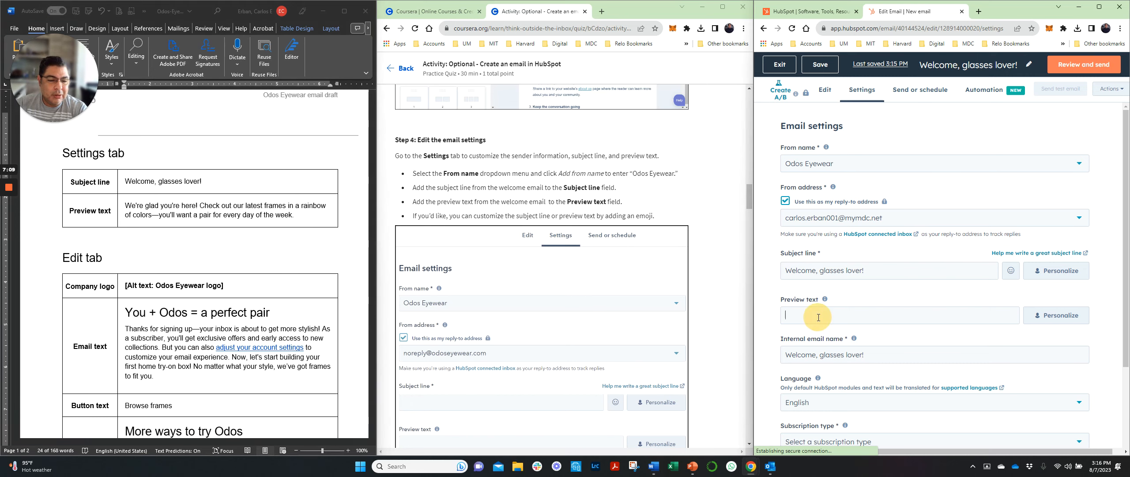
pyautogui.hotkey('ctrl', 'v')
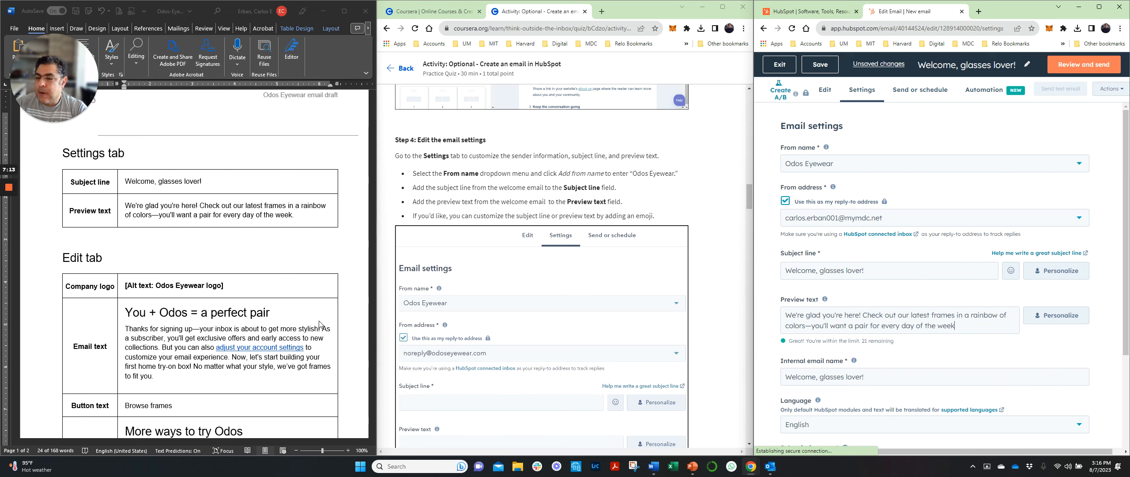
# Review the rest of Step 4 and the optional Step 5 instructions on personalizing the subject line in Coursera.
pyautogui.scroll(-1, 539, 314)
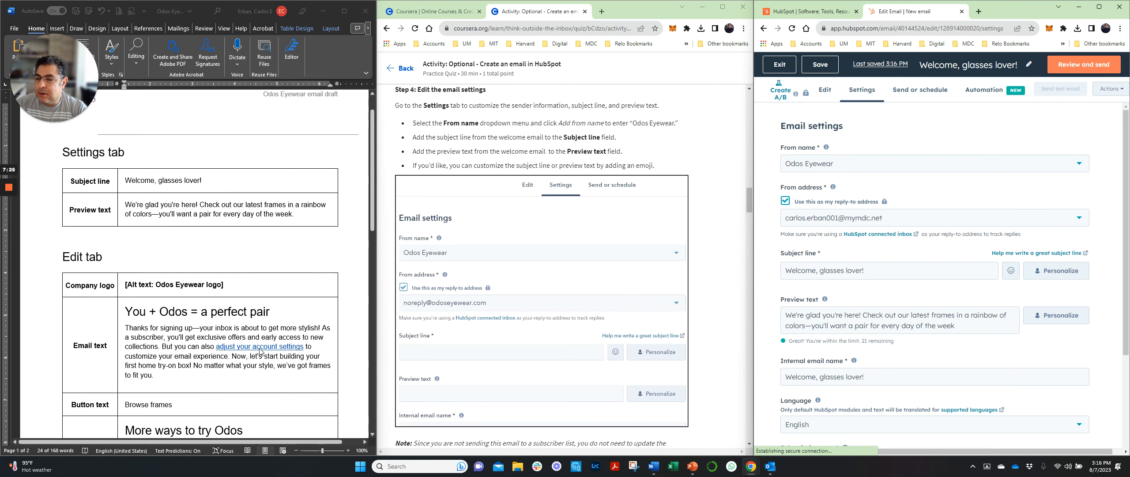
pyautogui.scroll(-1, 265, 352)
pyautogui.scroll(-1, 268, 348)
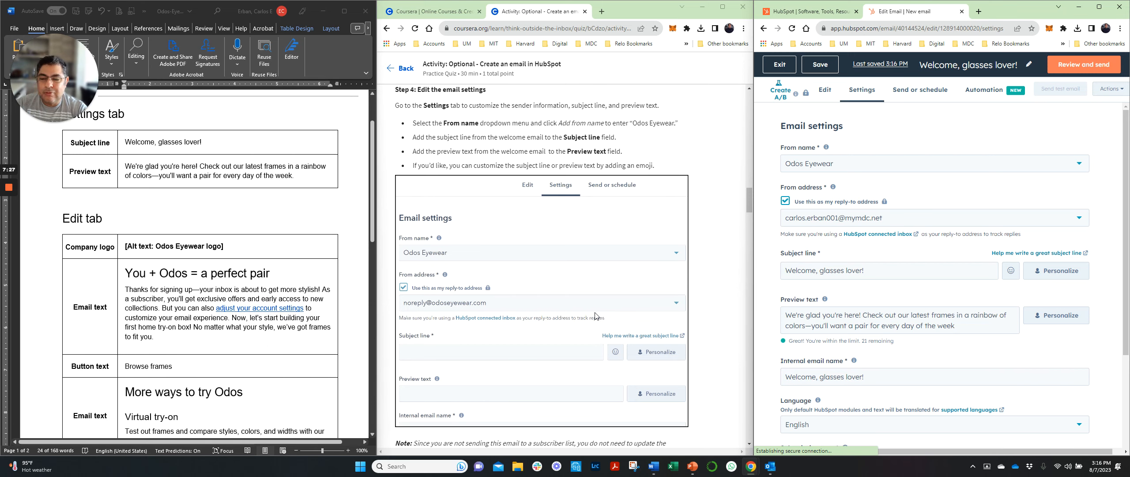
pyautogui.scroll(-1, 597, 315)
pyautogui.scroll(1, 609, 287)
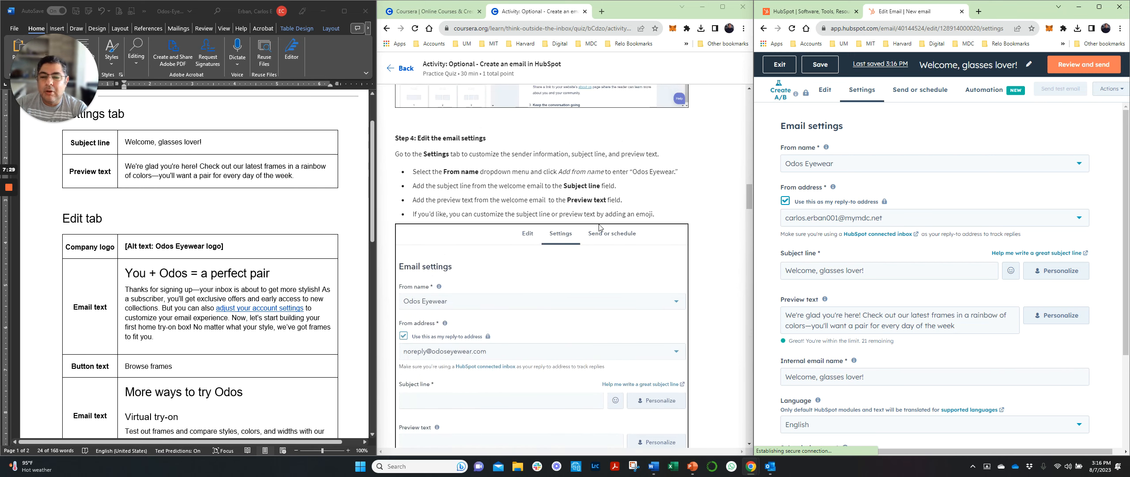
pyautogui.scroll(-3, 647, 266)
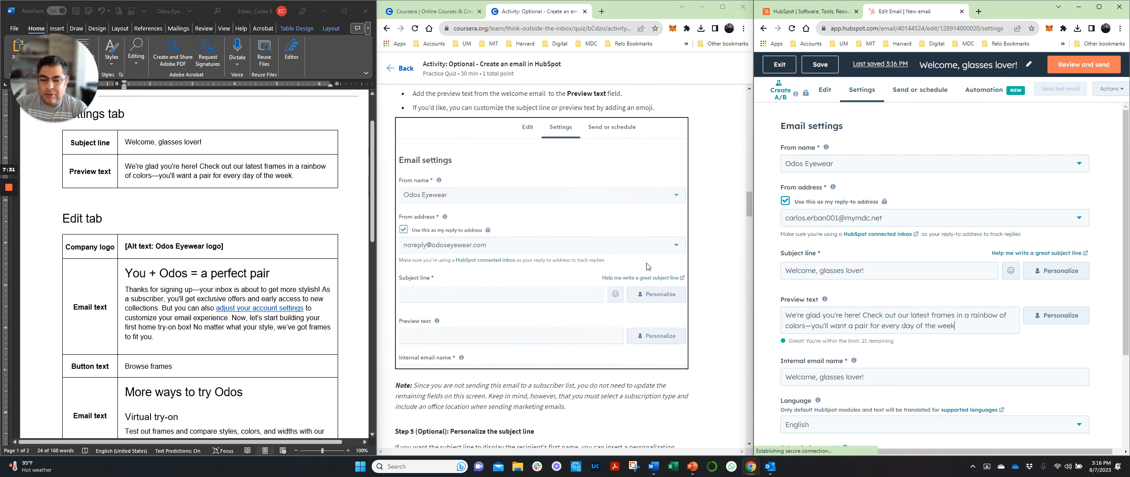
pyautogui.scroll(-2, 646, 274)
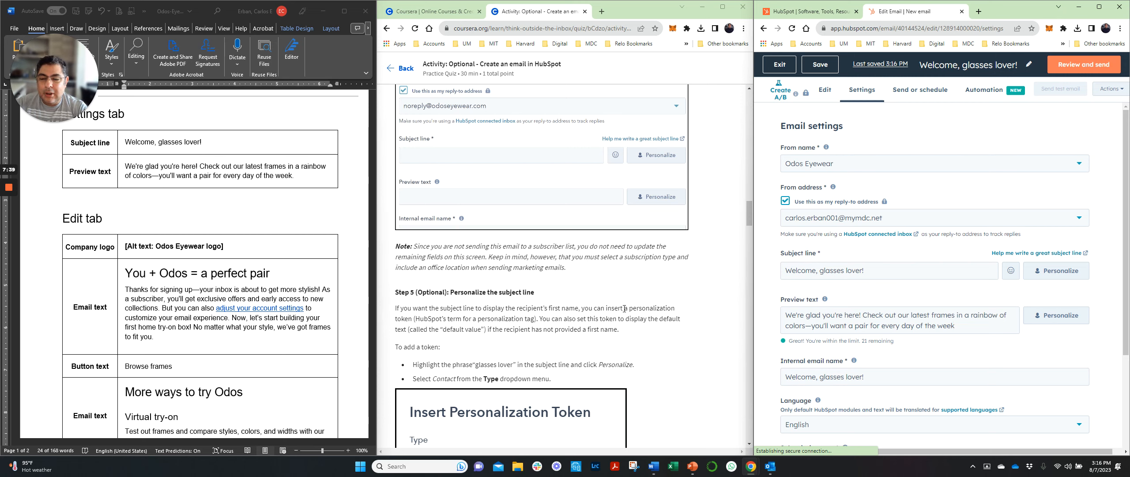
pyautogui.scroll(-5, 624, 308)
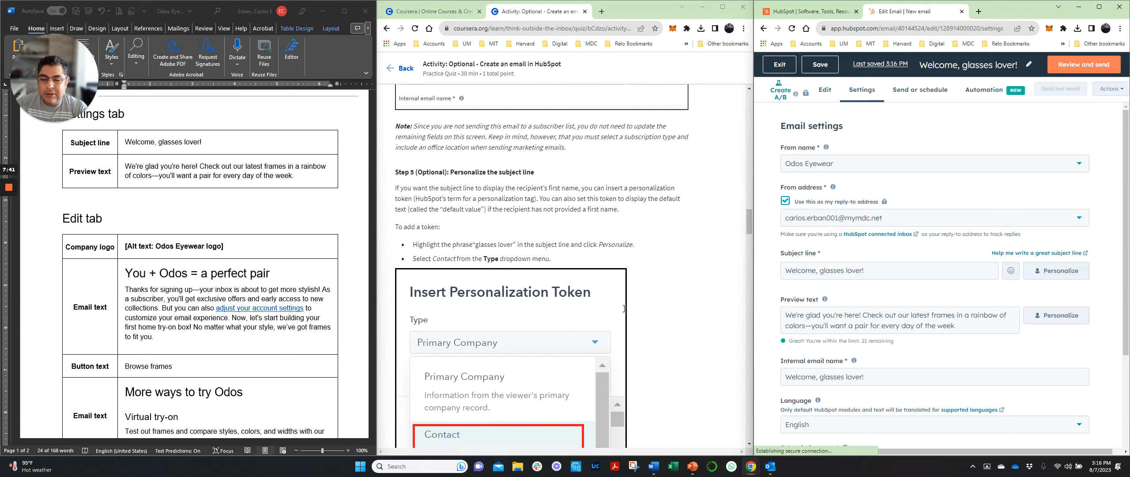
pyautogui.scroll(2, 624, 309)
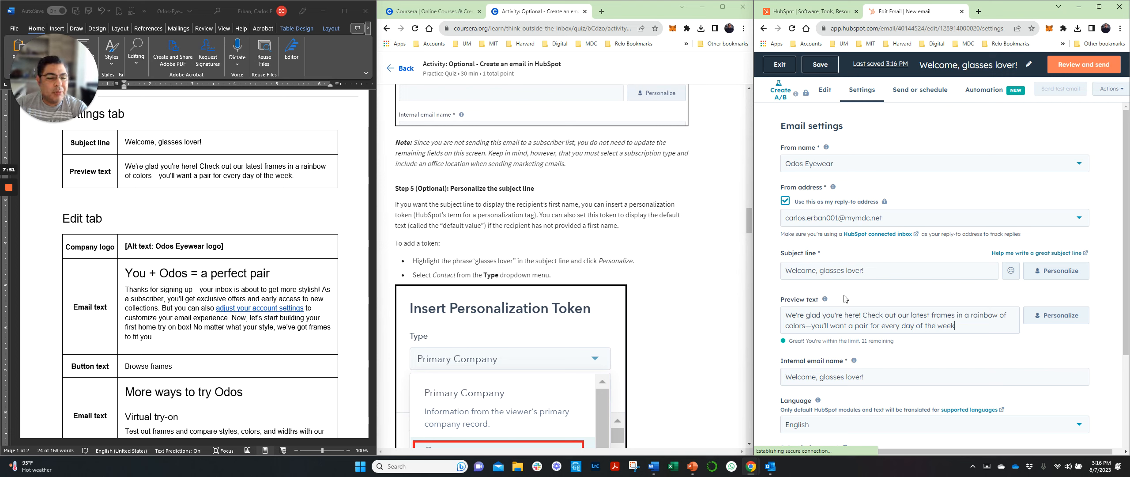
# Start a personalization token for the subject line in HubSpot, look through the Primary Company tokens, and set the token type to Contact.
pyautogui.click(1054, 275)
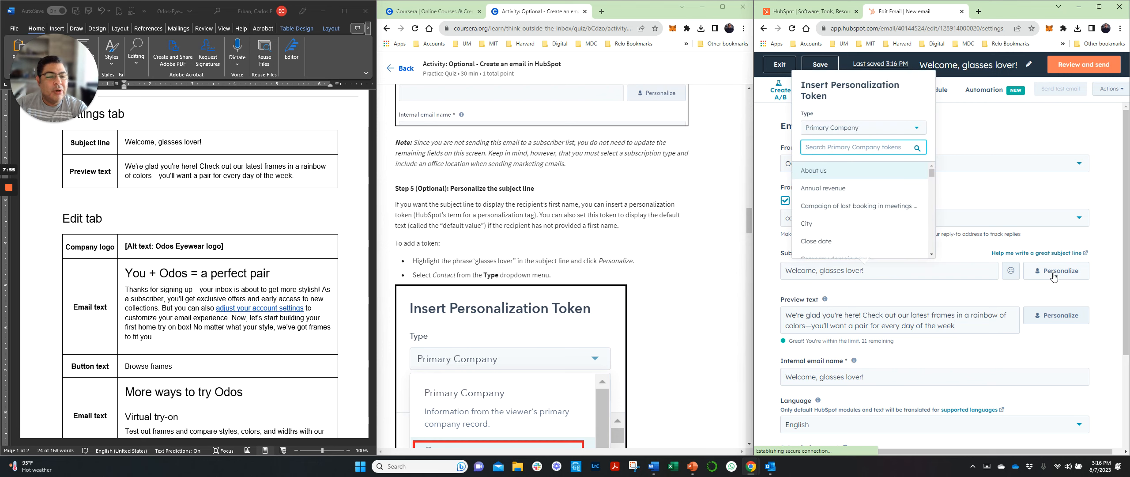
pyautogui.moveTo(934, 172)
pyautogui.mouseDown()
pyautogui.moveTo(935, 245)
pyautogui.moveTo(929, 161)
pyautogui.moveTo(930, 175)
pyautogui.mouseUp()
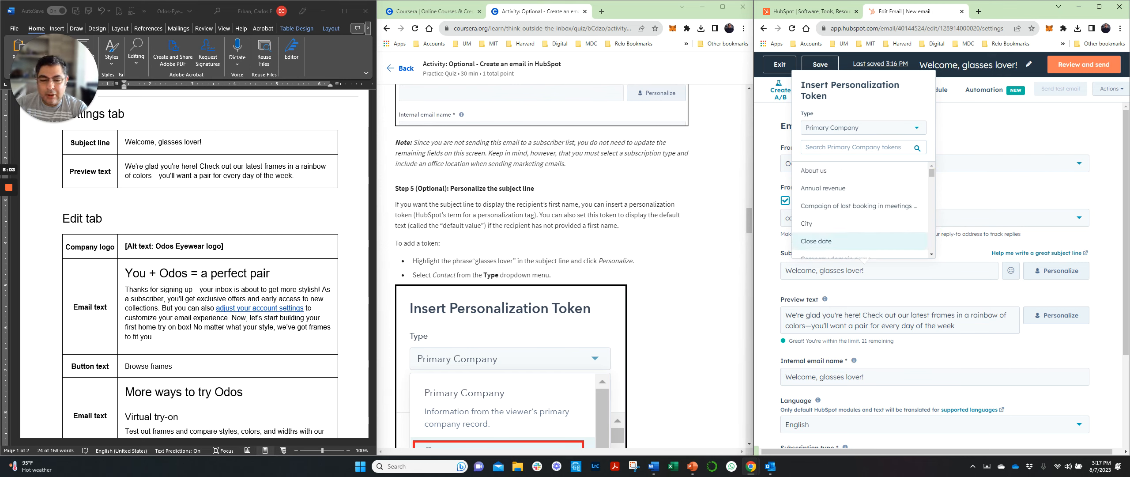
pyautogui.scroll(-2, 653, 366)
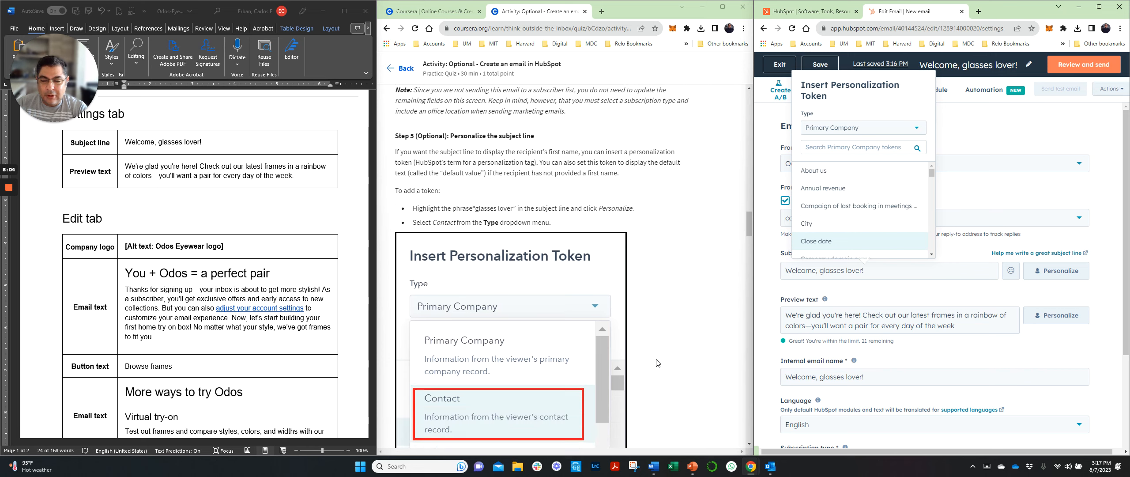
pyautogui.click(932, 255)
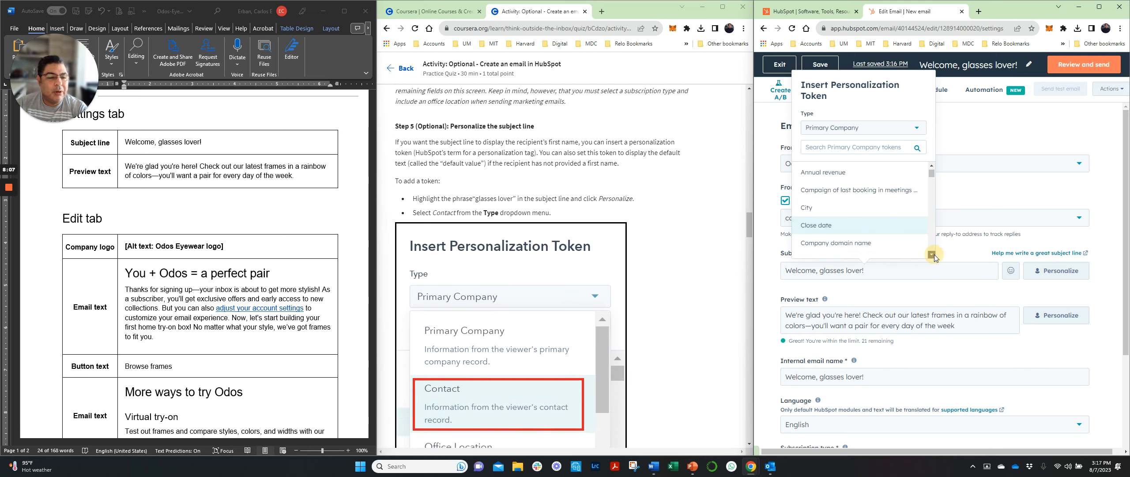
pyautogui.click(935, 254)
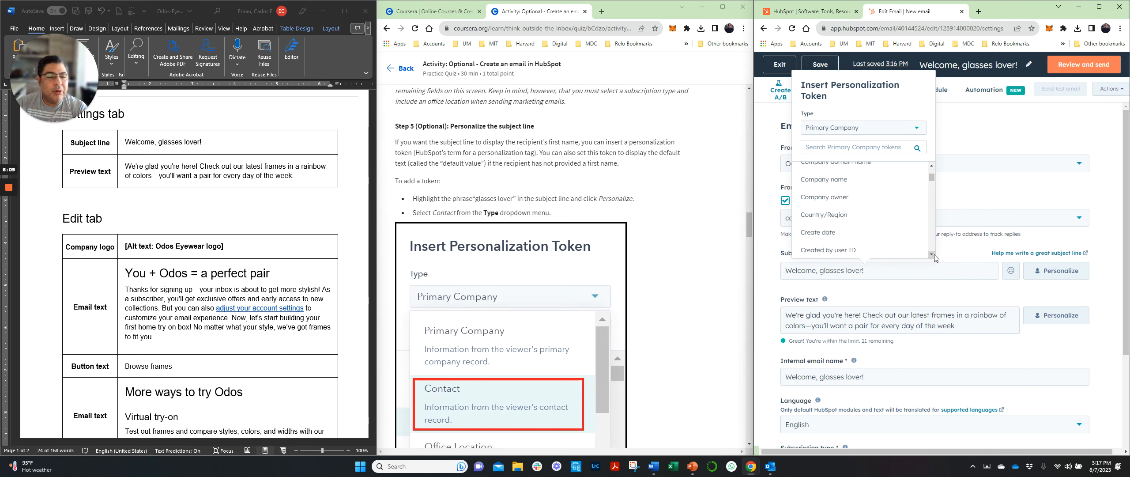
pyautogui.click(934, 255)
pyautogui.moveTo(934, 181); pyautogui.dragTo(936, 163)
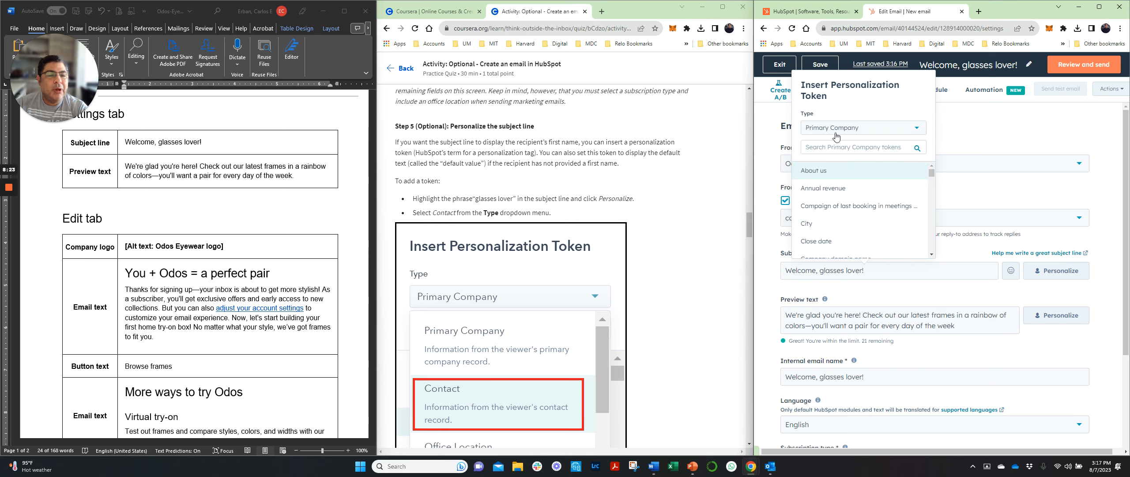
pyautogui.click(917, 130)
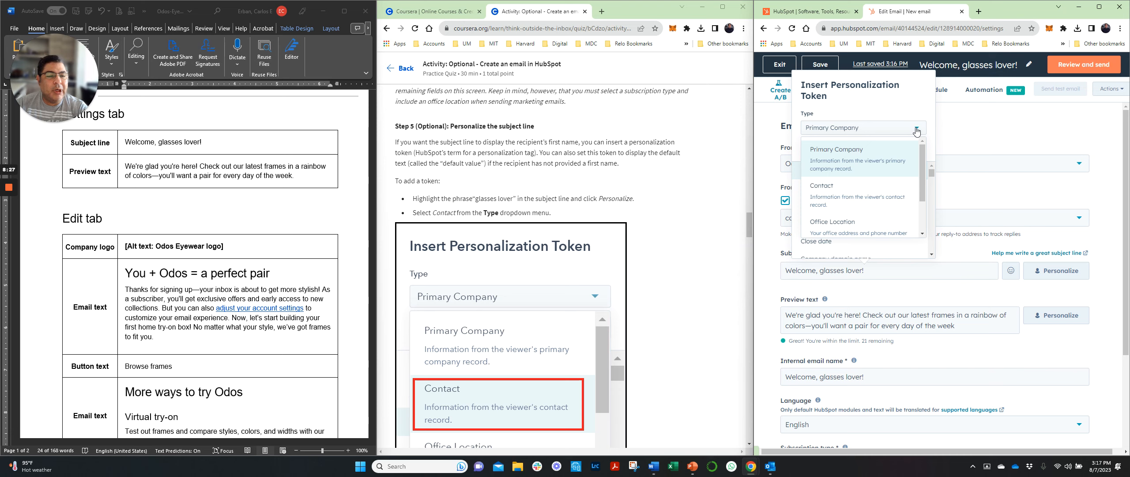
pyautogui.click(838, 194)
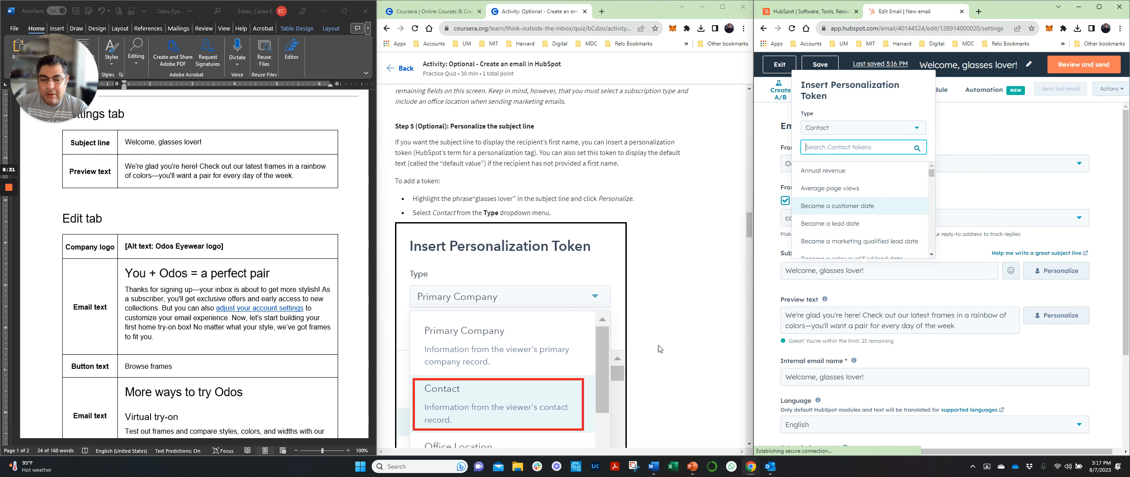
# Check the Coursera token instructions, search the contact tokens for "first name" and choose the First name token.
pyautogui.scroll(-4, 675, 343)
pyautogui.scroll(-1, 674, 342)
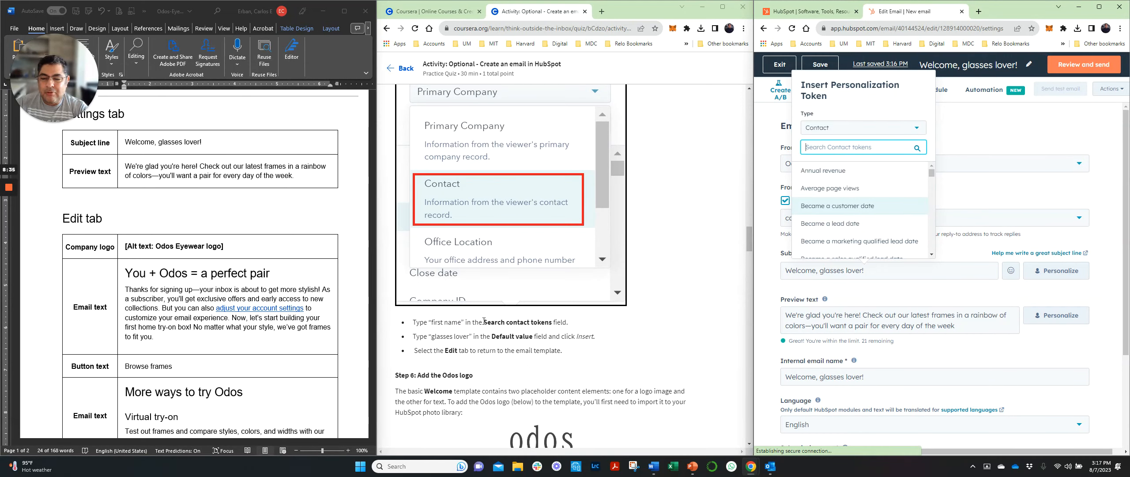
pyautogui.click(826, 147)
pyautogui.write('f')
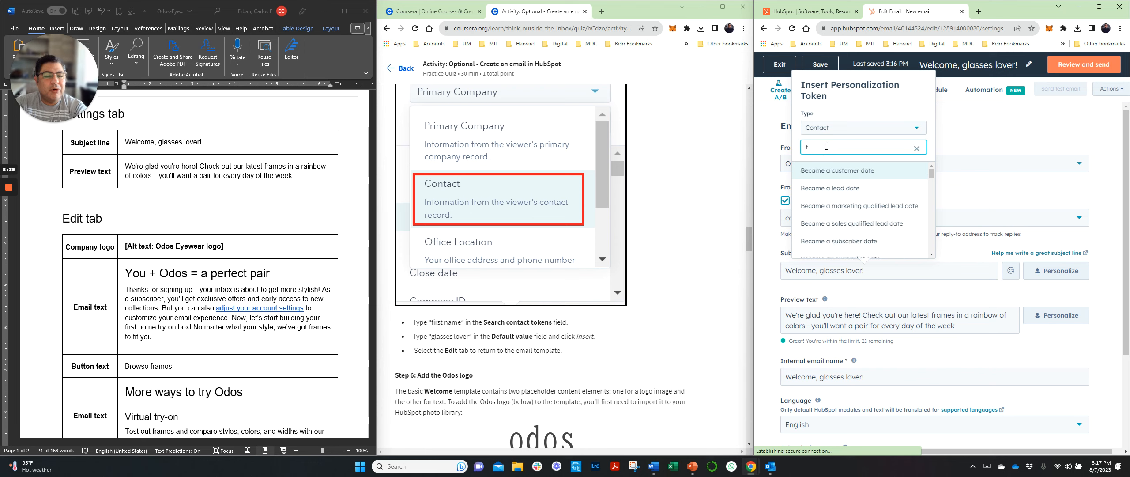
pyautogui.write('irs')
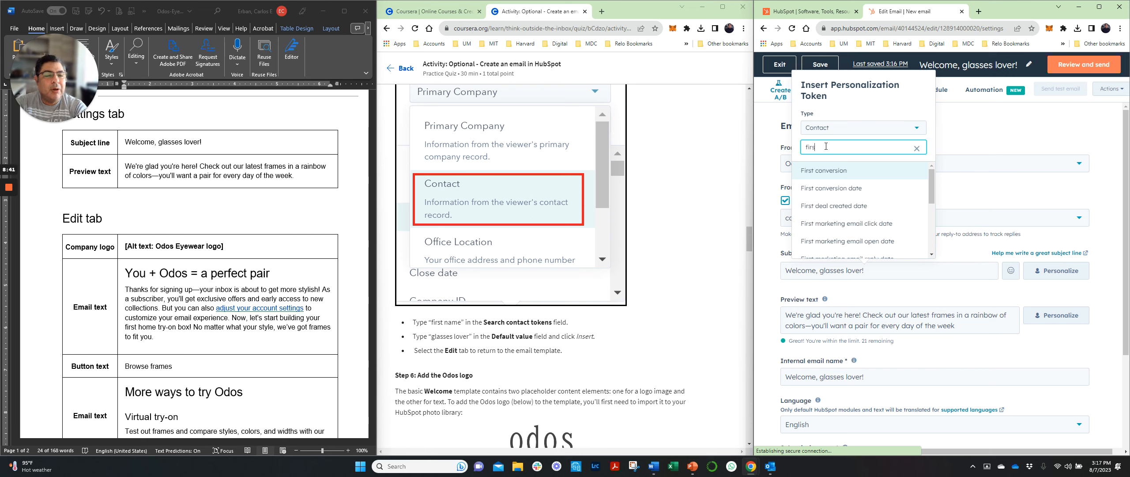
pyautogui.write('t name')
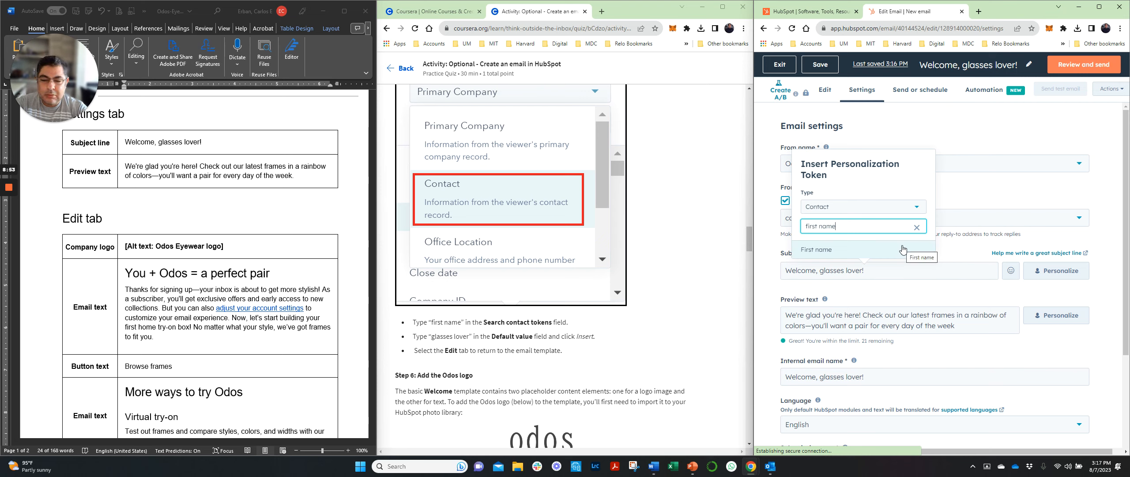
pyautogui.click(877, 250)
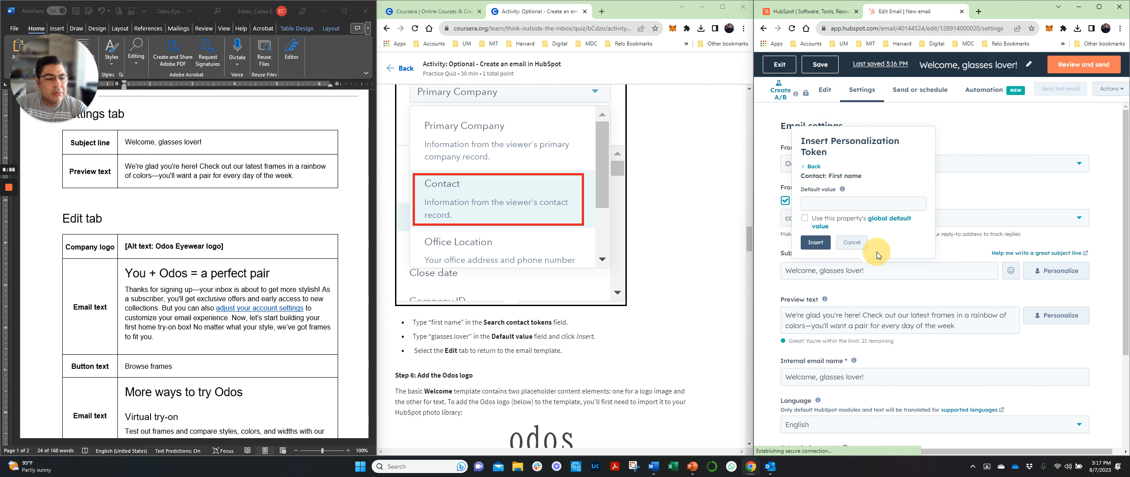
pyautogui.click(822, 203)
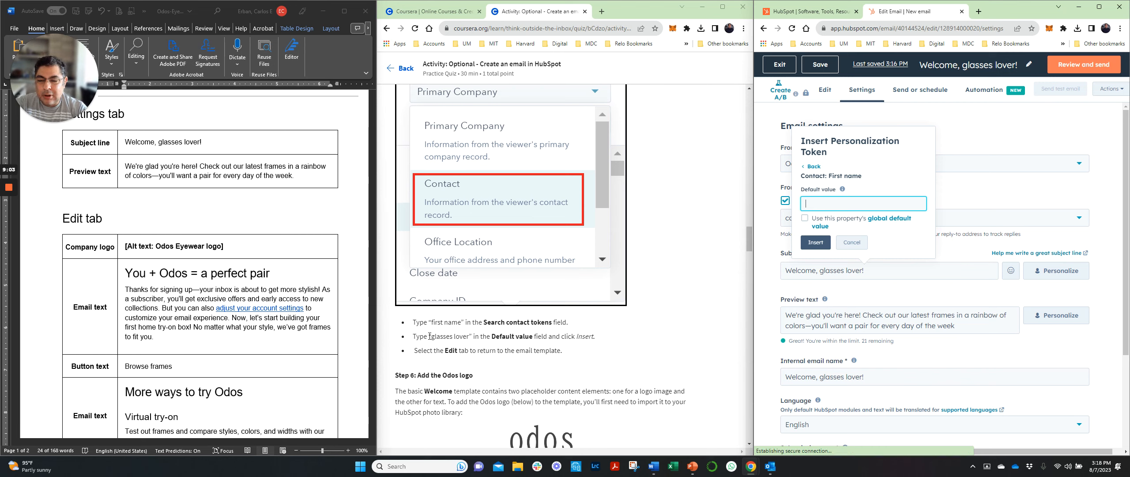
pyautogui.moveTo(430, 336); pyautogui.dragTo(472, 338)
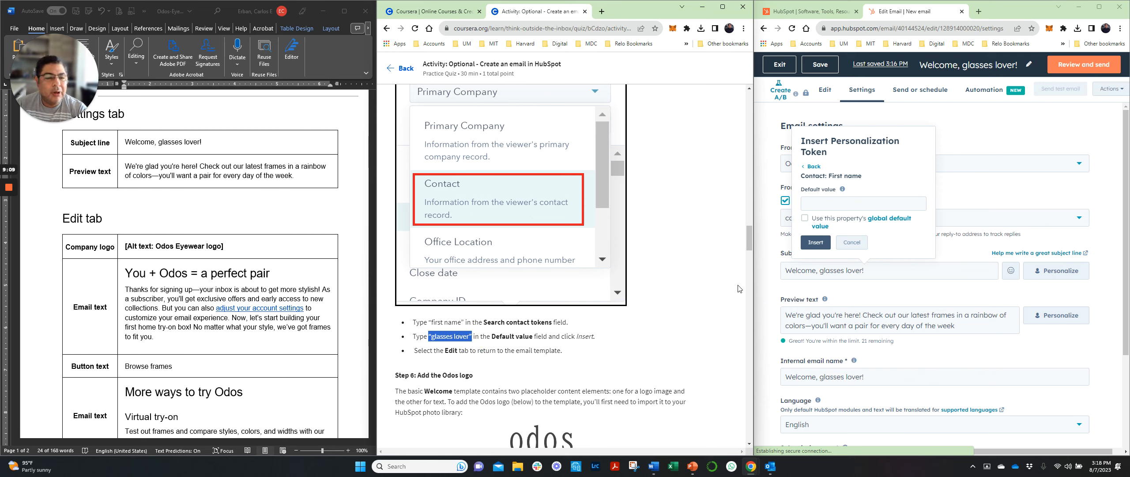
pyautogui.click(818, 202)
pyautogui.hotkey('ctrl', 'v')
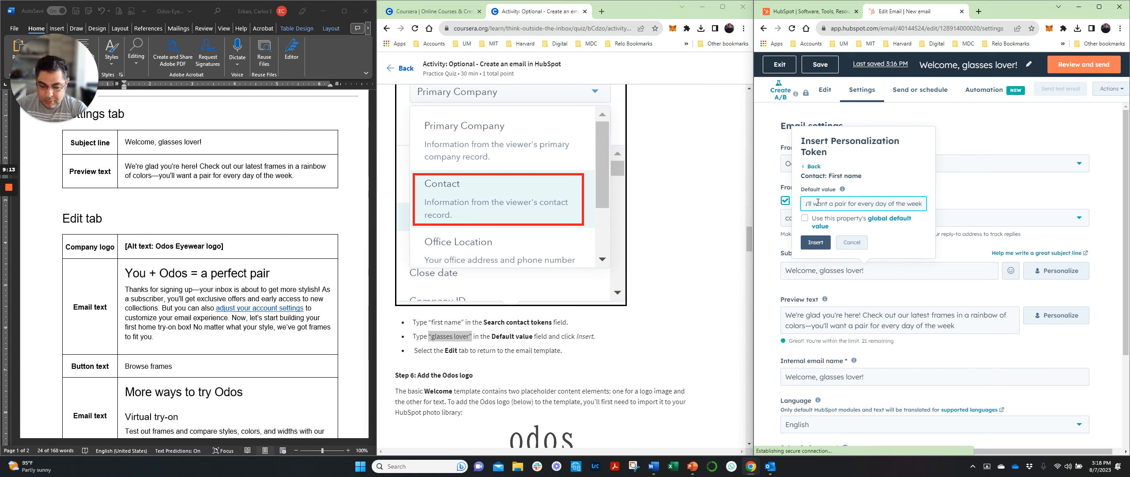
pyautogui.hotkey('ctrl', 'a')
pyautogui.press('BackSpace')
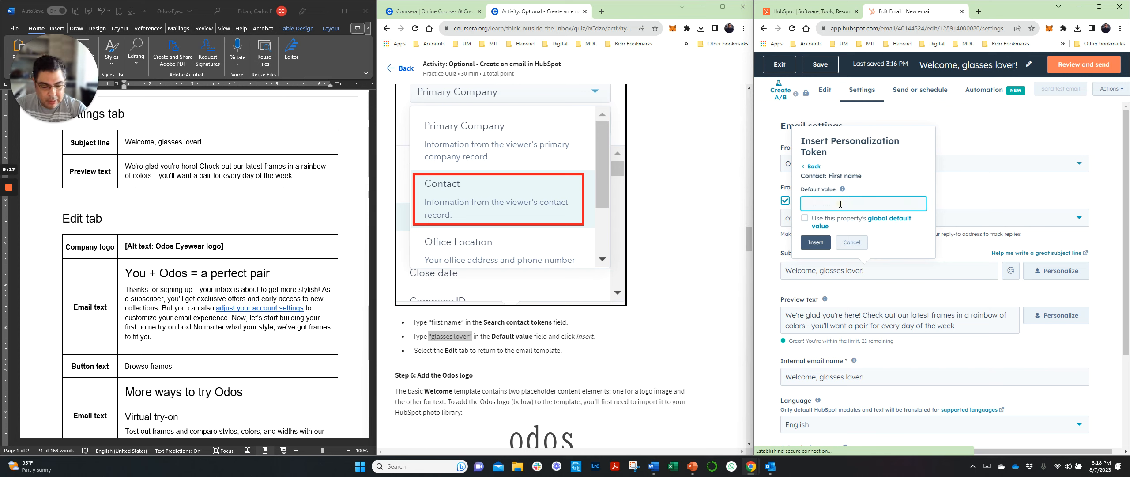
# Set the First name token's default value to "glasses lover", including the quotation marks, and insert the token into the subject line.
pyautogui.write("'glas")
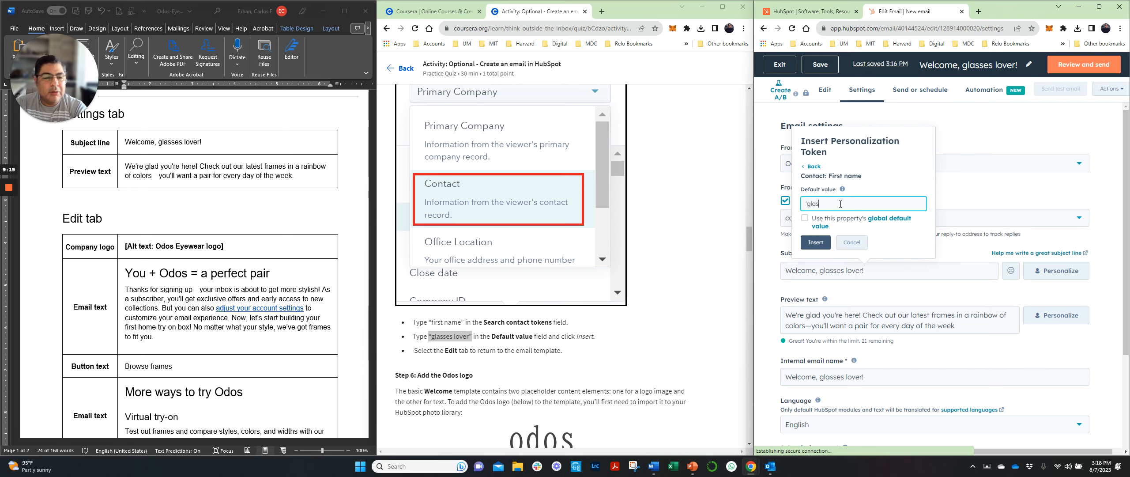
pyautogui.press('BackSpace')
pyautogui.press('BackSpace')
pyautogui.press('BackSpace')
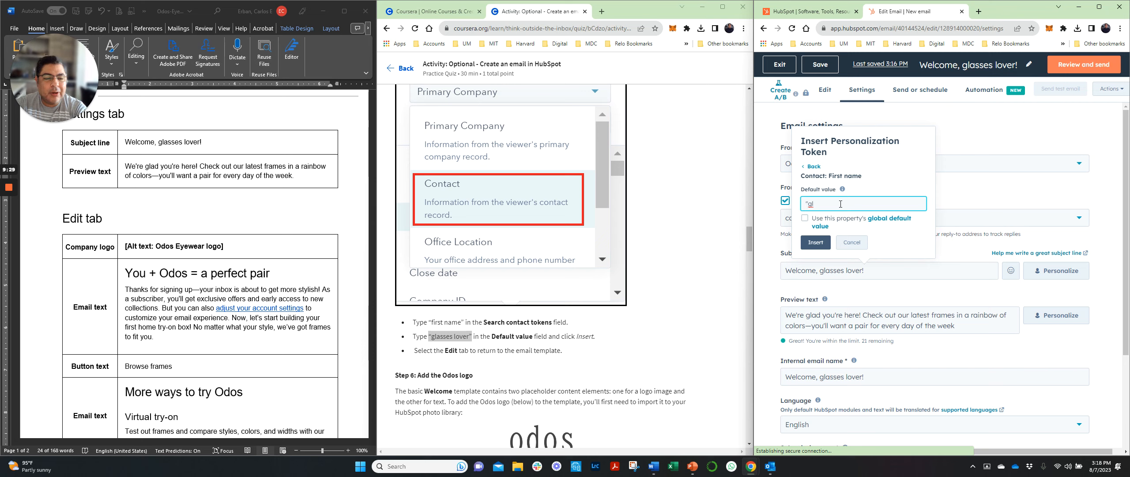
pyautogui.write('o')
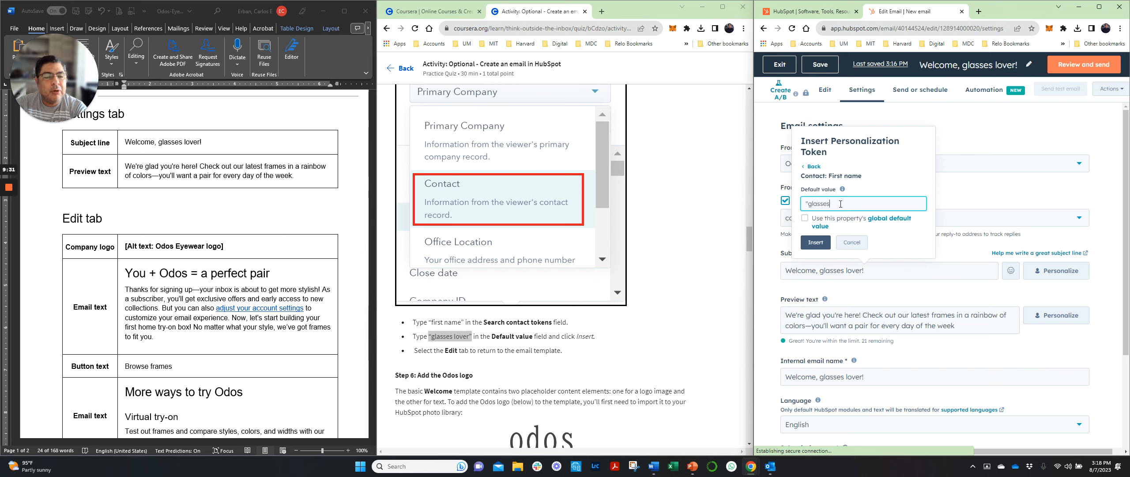
pyautogui.write('sses lover"')
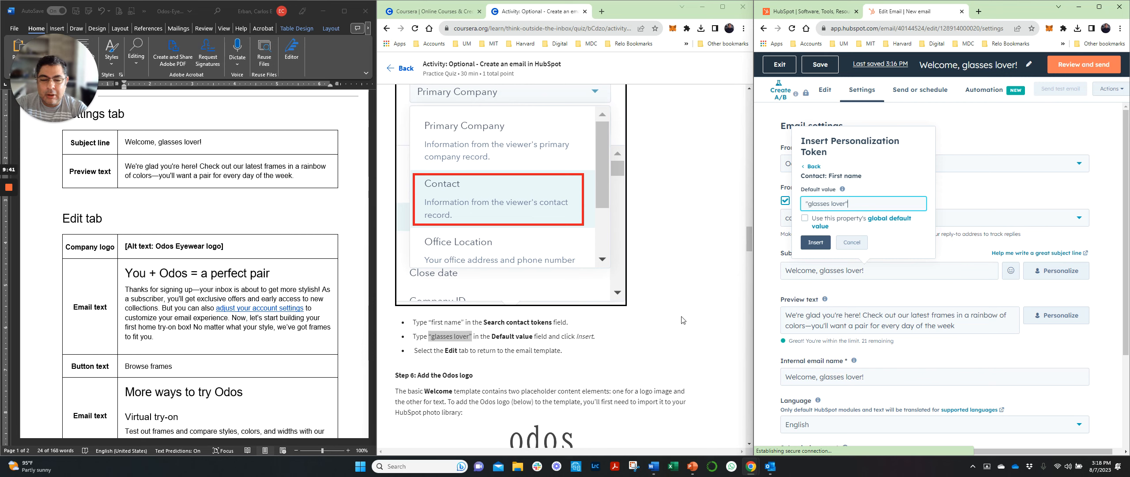
pyautogui.click(816, 241)
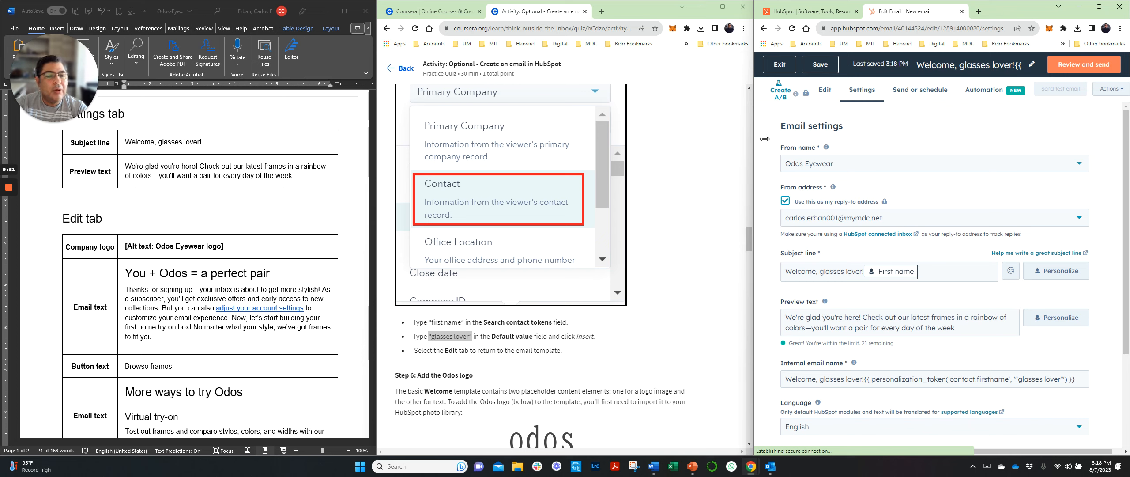
# Return to editing the email content, check Coursera's Step 6 logo instructions, and open the image library to replace the Company logo.
pyautogui.click(824, 91)
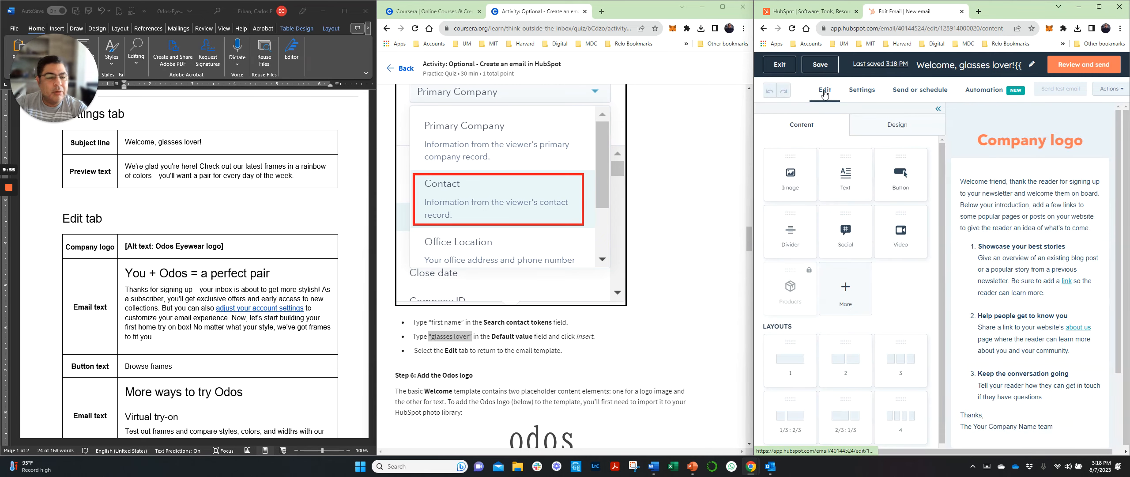
pyautogui.scroll(-2, 548, 415)
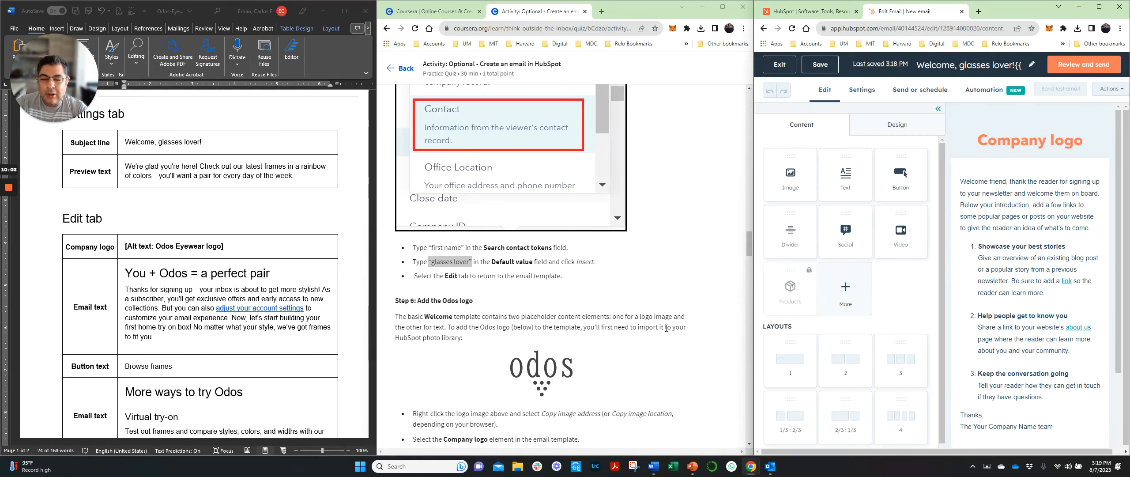
pyautogui.scroll(-2, 669, 350)
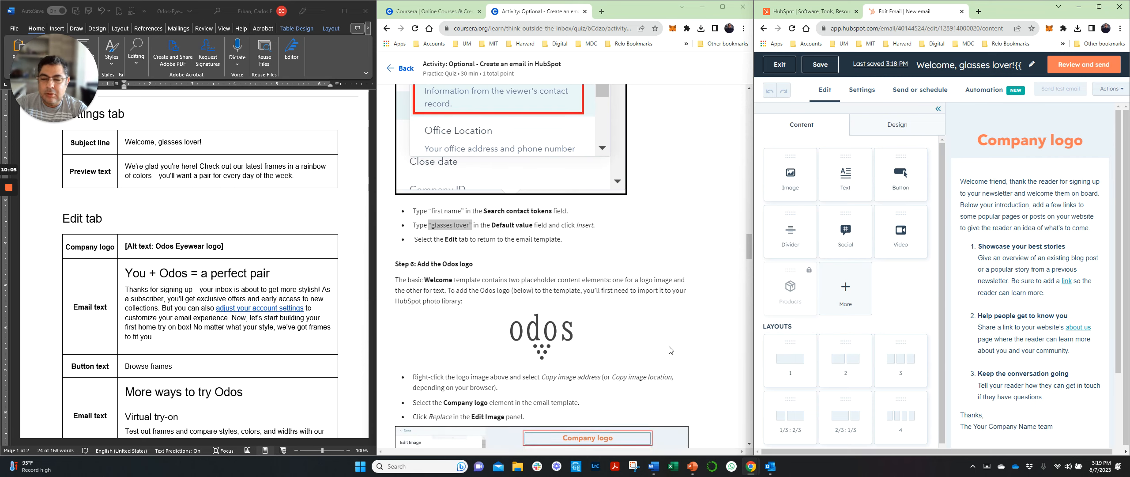
pyautogui.scroll(2, 670, 350)
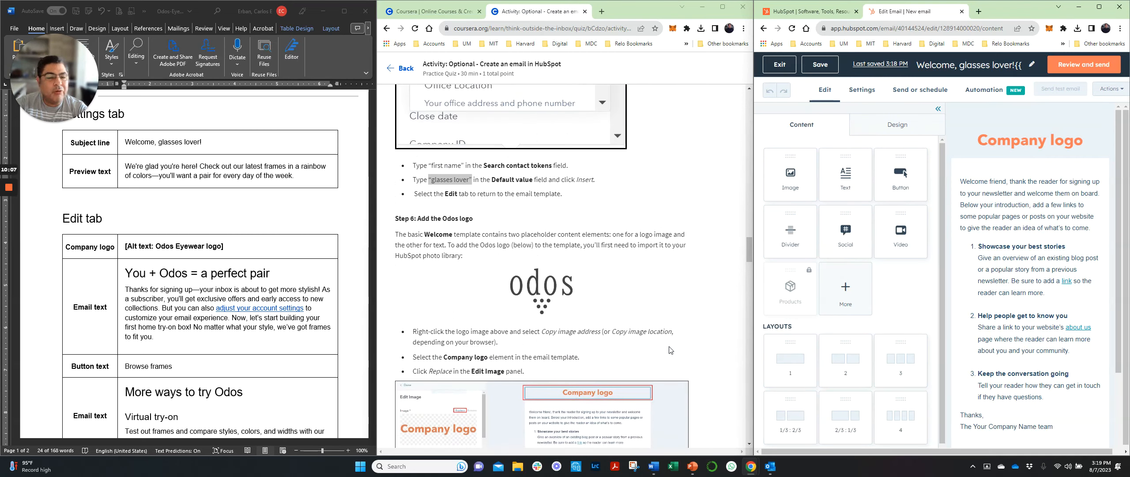
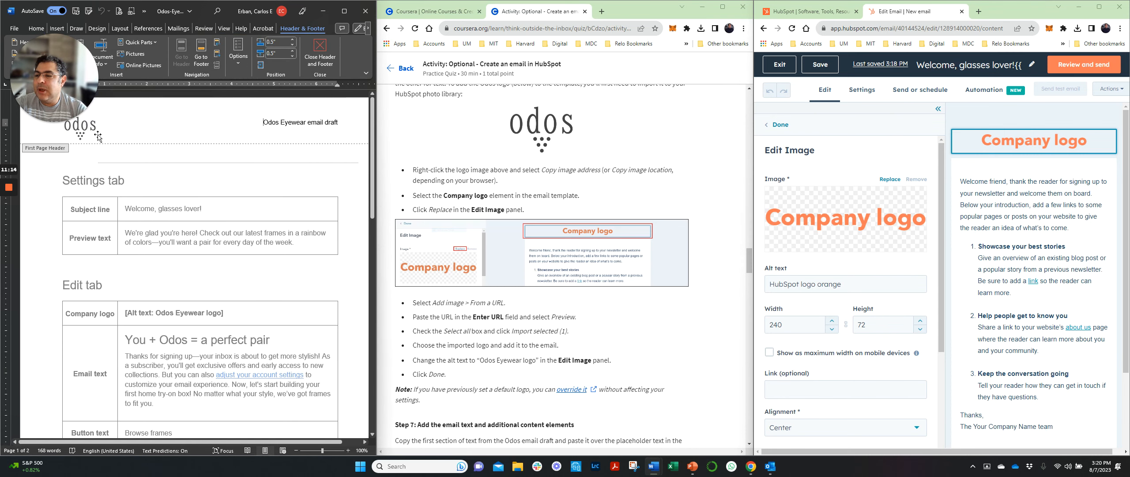
pyautogui.moveTo(58, 104); pyautogui.dragTo(160, 99)
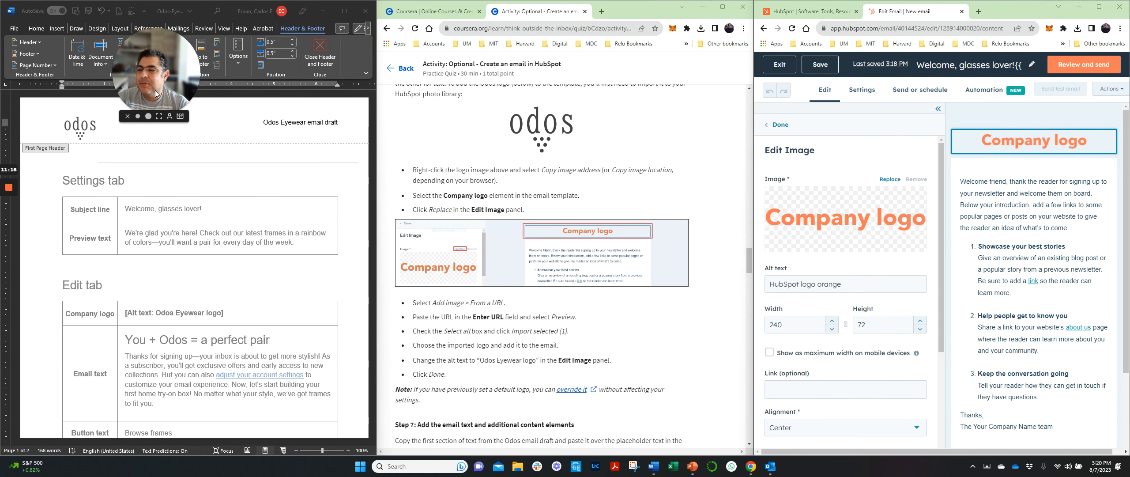
pyautogui.click(78, 128)
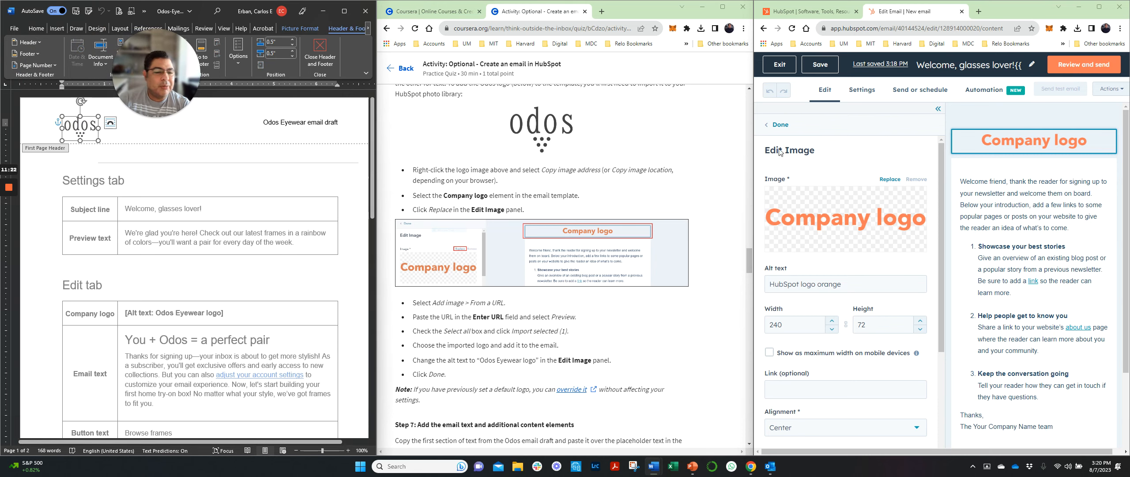
pyautogui.click(795, 228)
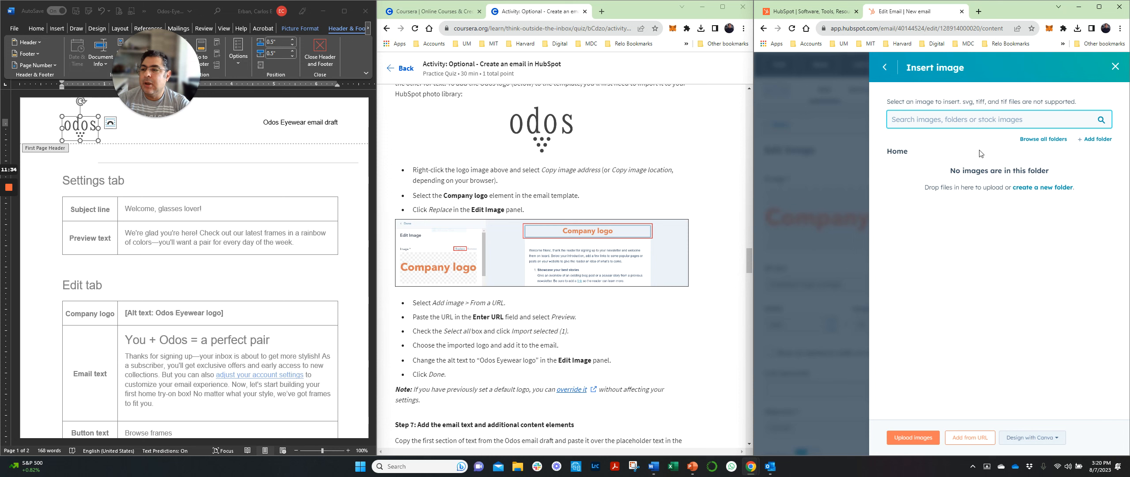
# Save the Odos logo from the Word draft's header to the Desktop as a PNG picture named odos.
pyautogui.click(78, 132)
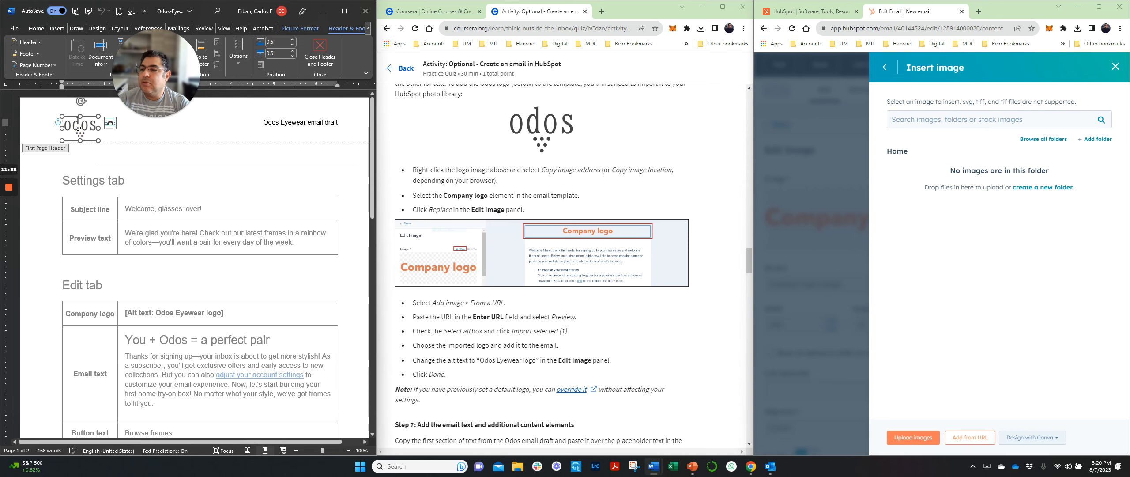
pyautogui.rightClick(77, 128)
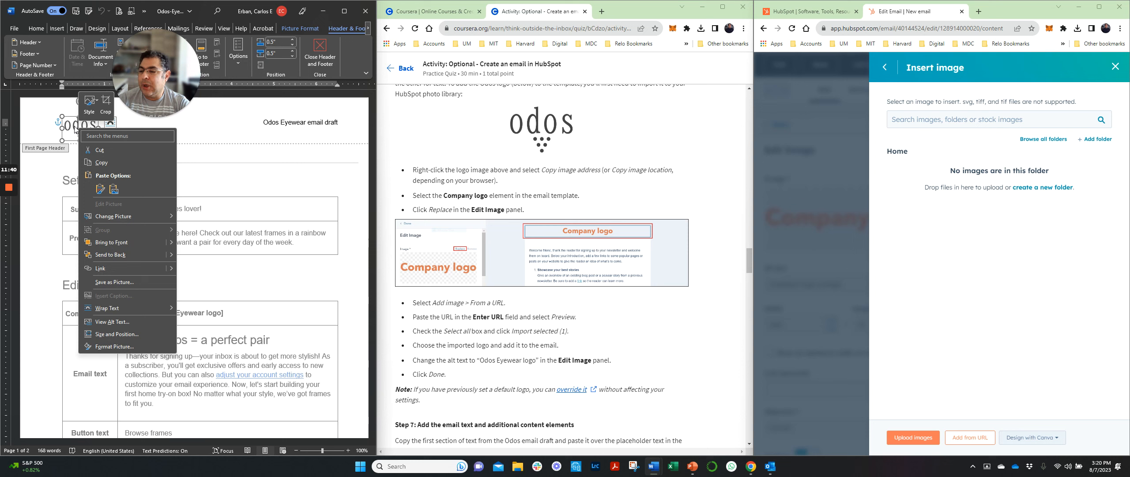
pyautogui.click(129, 283)
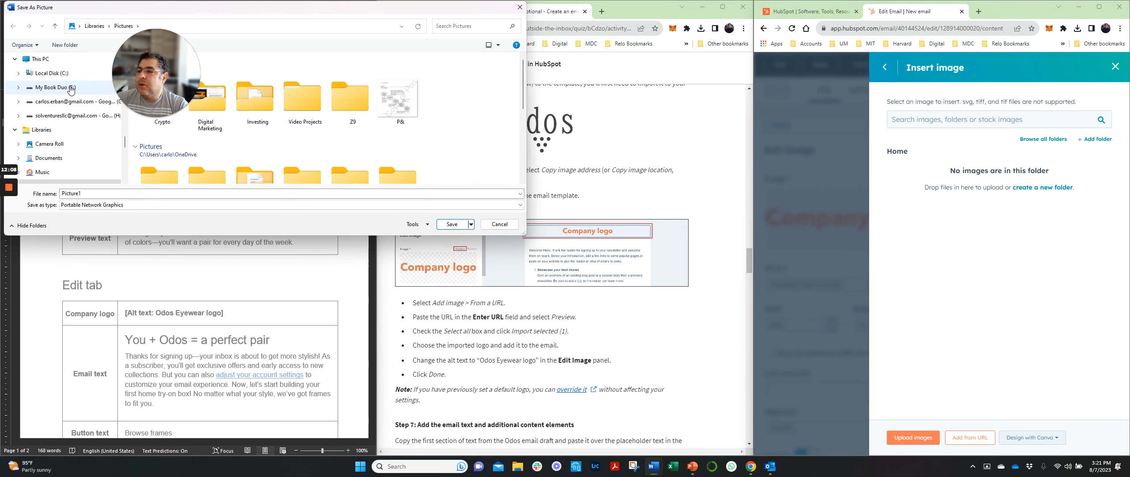
pyautogui.scroll(10, 70, 88)
pyautogui.scroll(3, 70, 88)
pyautogui.click(36, 59)
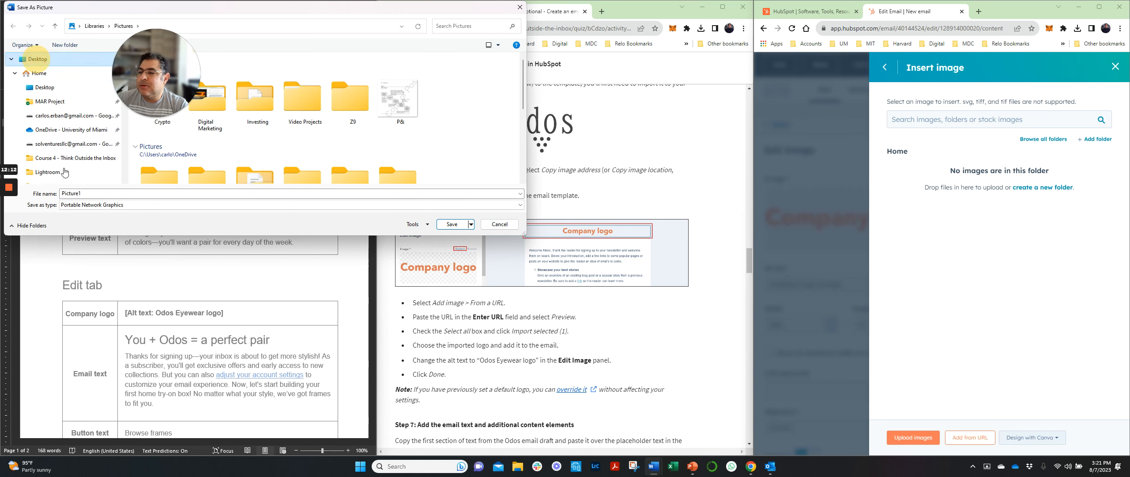
pyautogui.doubleClick(76, 193)
pyautogui.write('os')
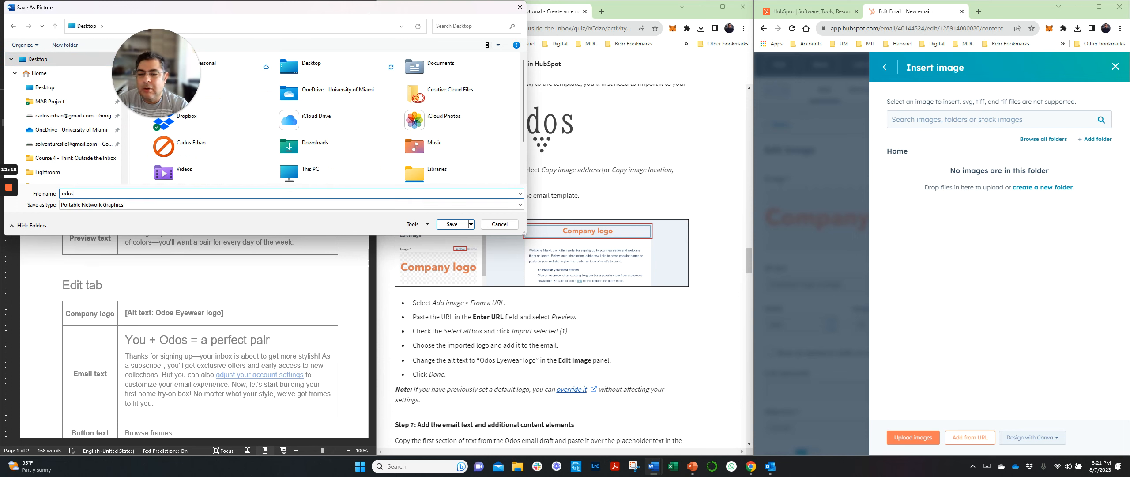
pyautogui.click(454, 224)
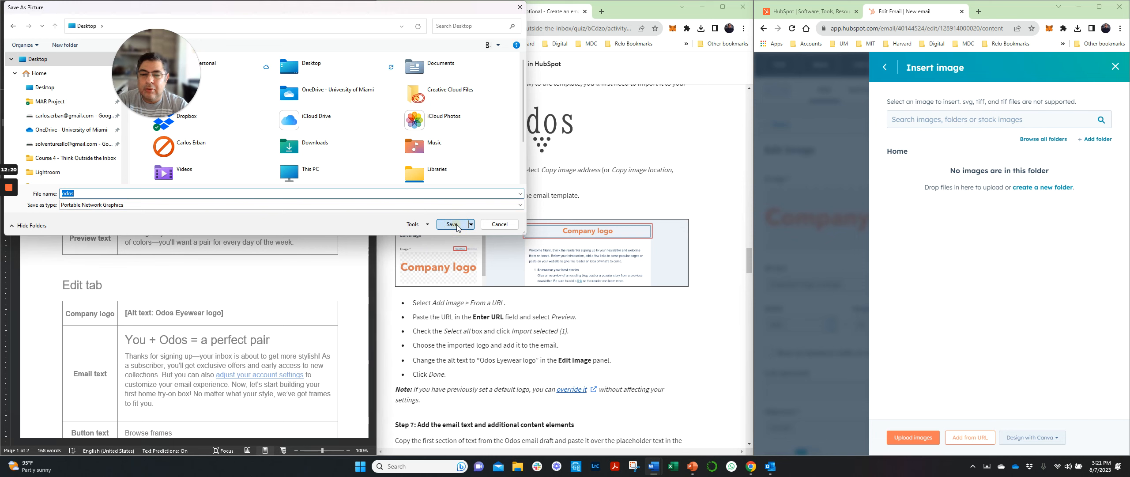
# Upload the odos image from the Desktop to HubSpot and insert it in place of the Company logo.
pyautogui.click(913, 445)
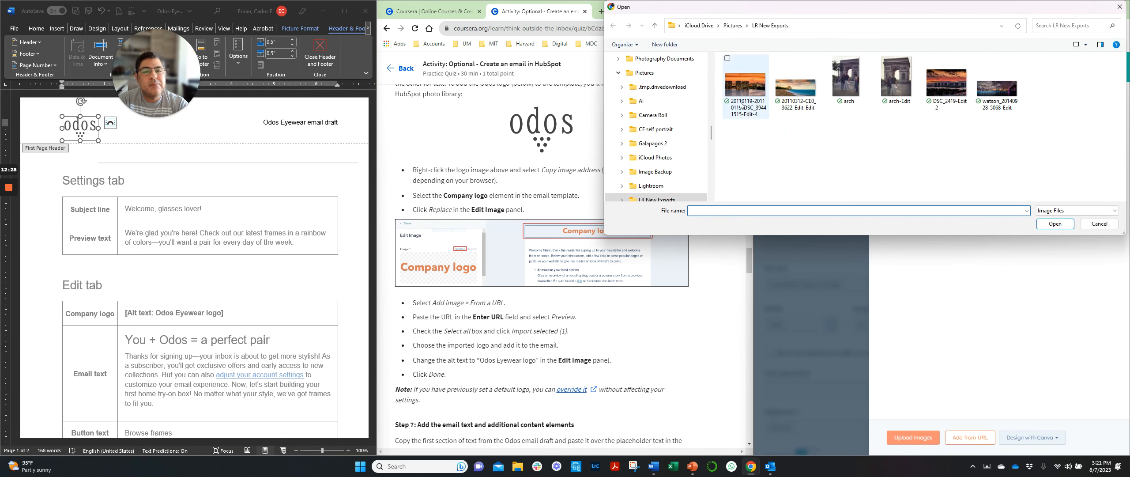
pyautogui.moveTo(711, 139); pyautogui.dragTo(710, 51)
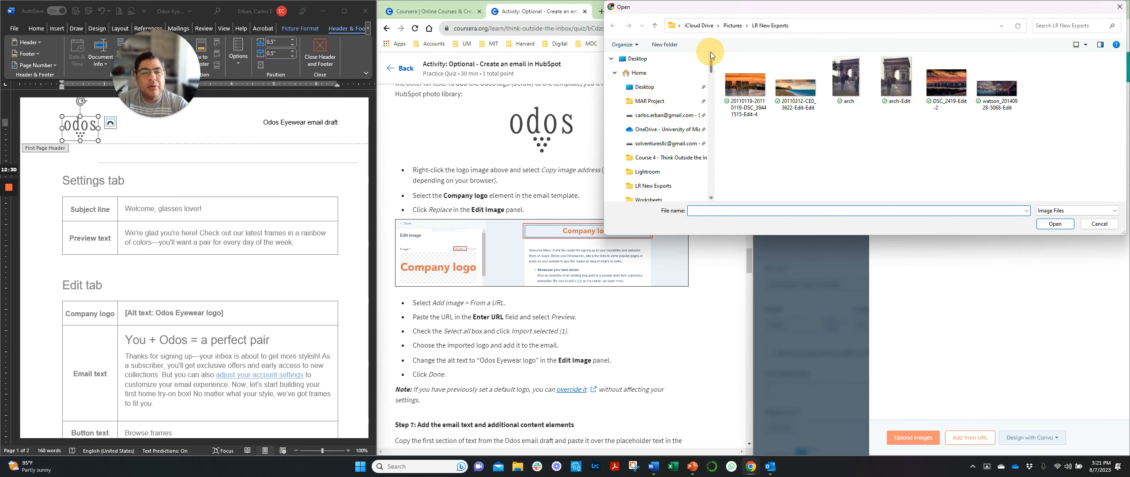
pyautogui.click(637, 59)
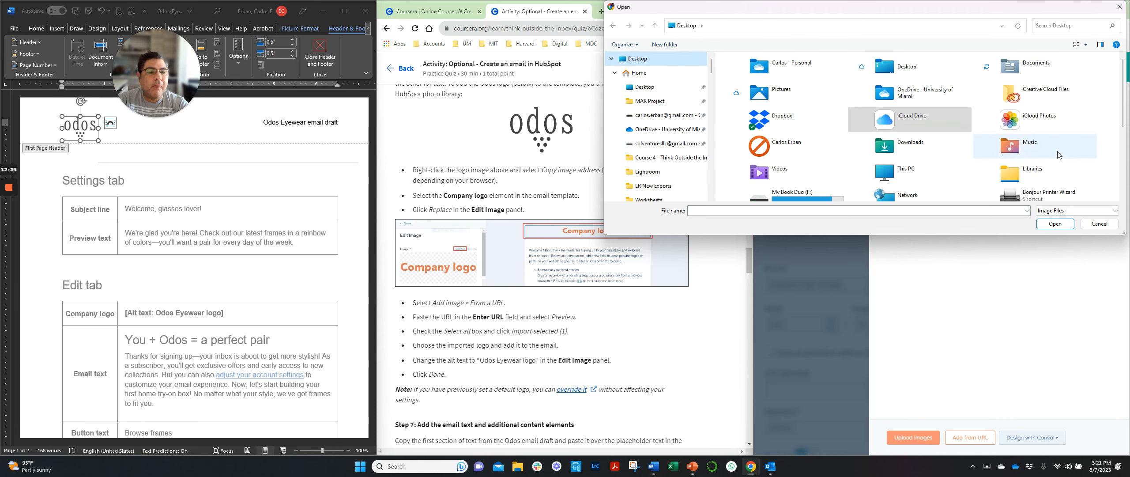
pyautogui.scroll(-2, 1065, 144)
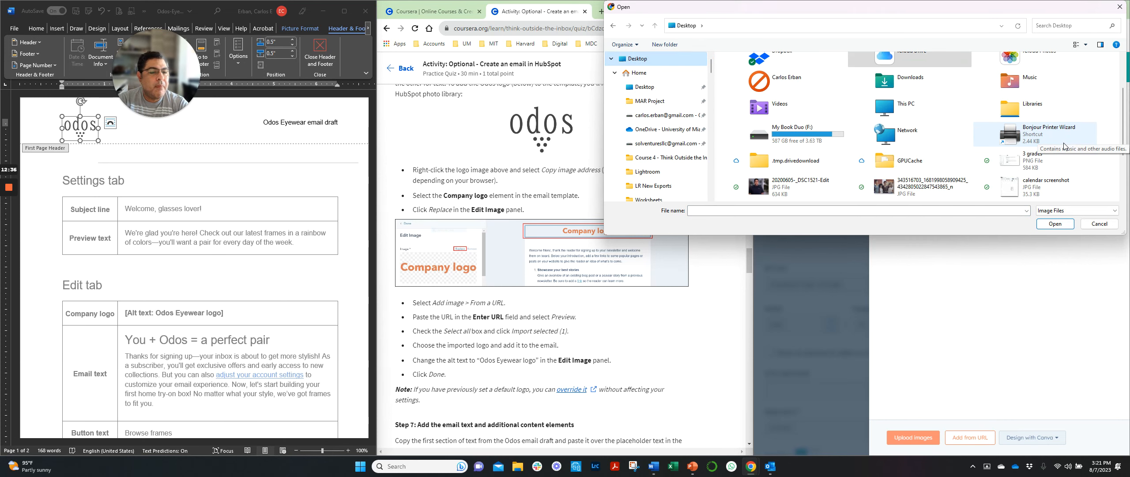
pyautogui.scroll(-2, 1064, 146)
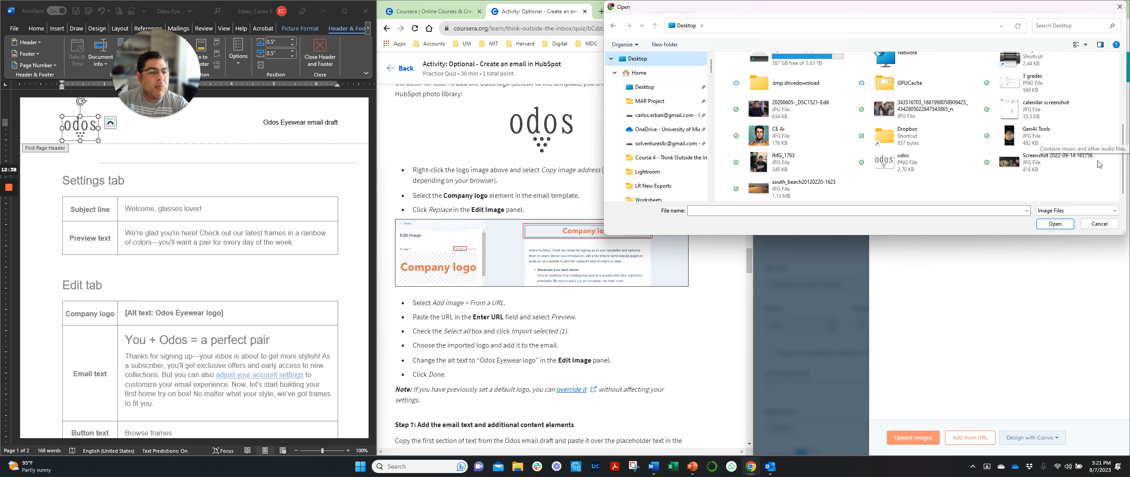
pyautogui.click(903, 163)
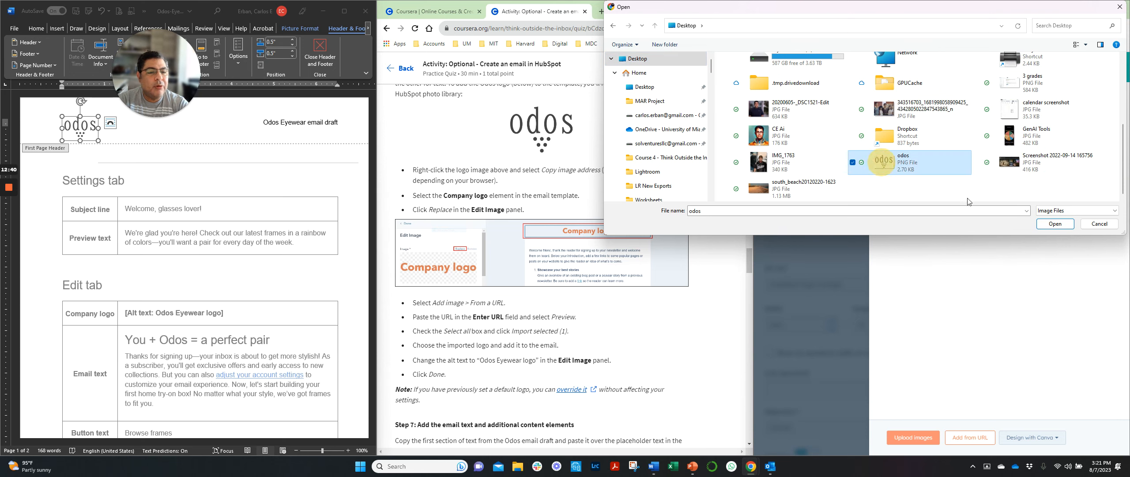
pyautogui.click(1054, 224)
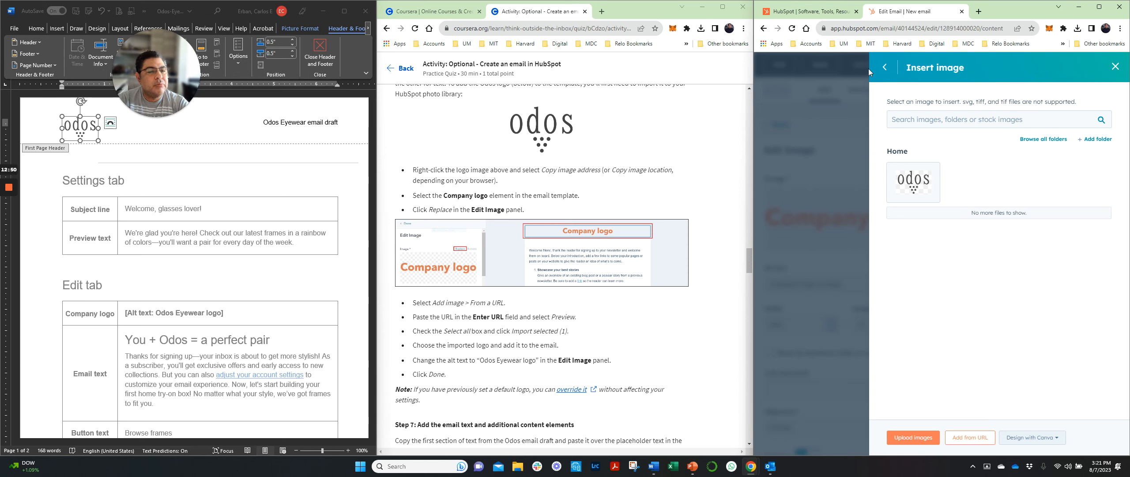
pyautogui.click(886, 69)
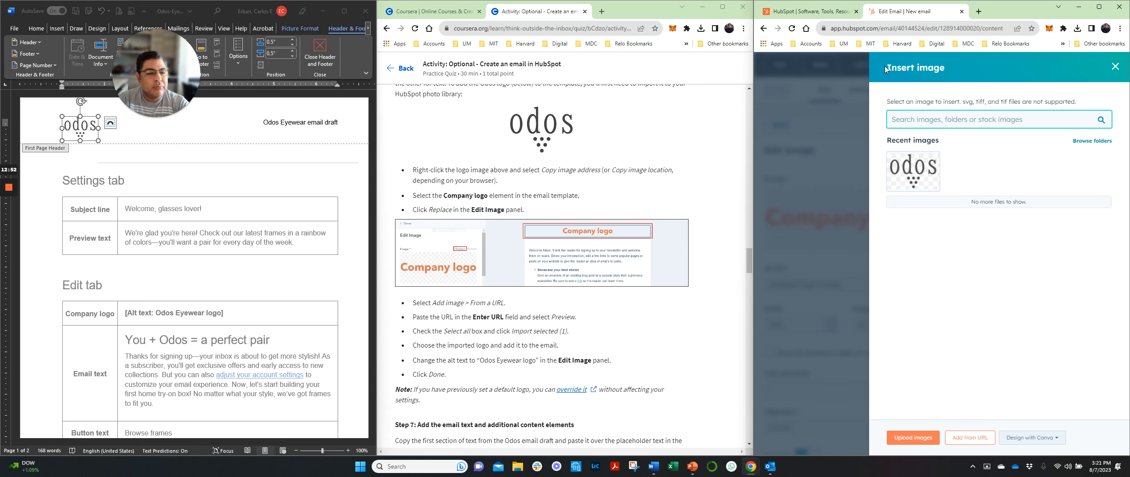
pyautogui.click(917, 175)
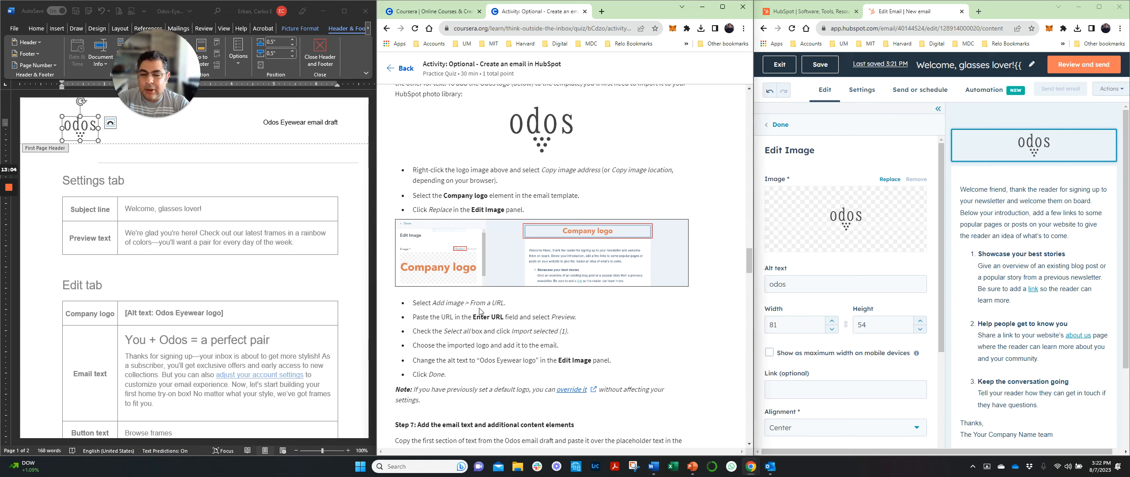
pyautogui.scroll(-1, 509, 328)
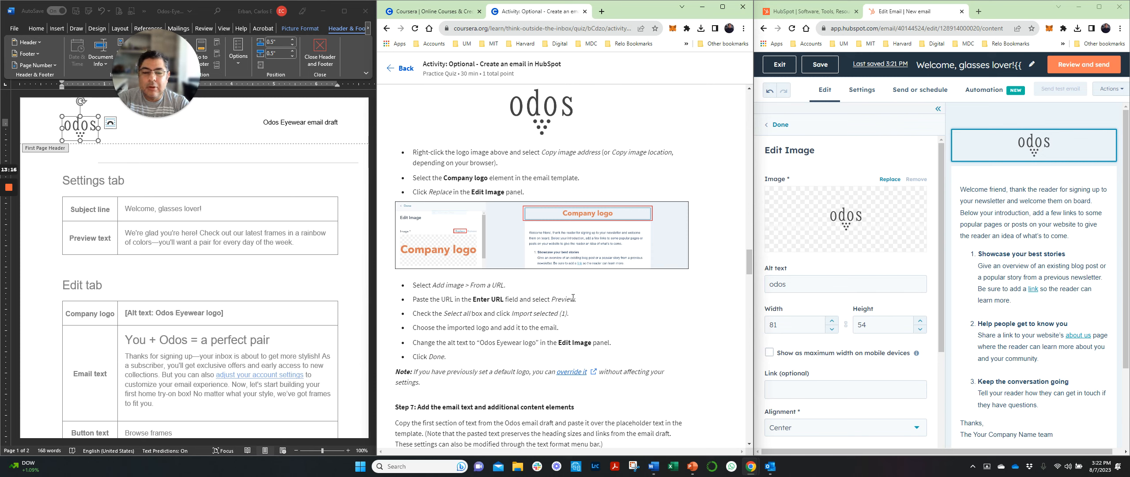
pyautogui.moveTo(9, 223)
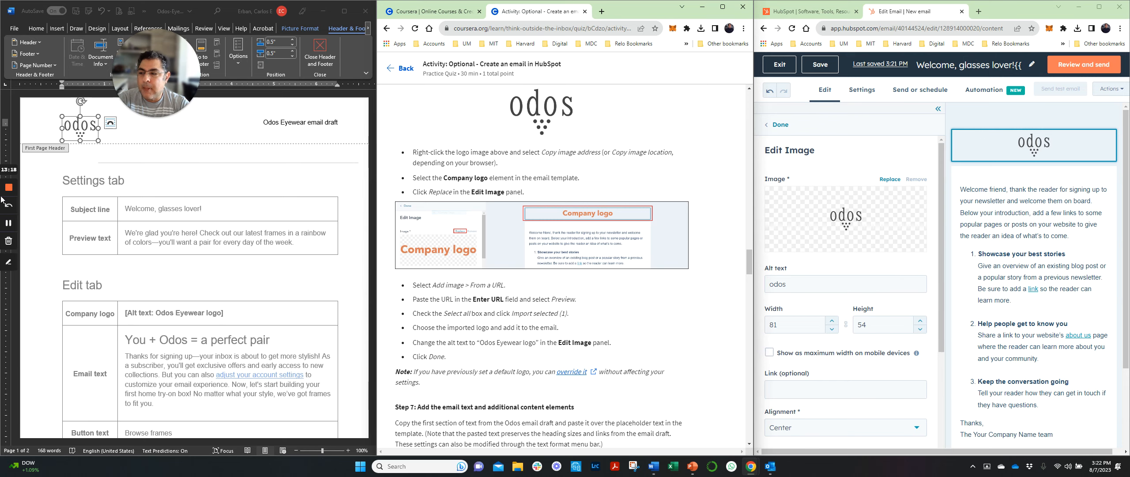
pyautogui.click(9, 223)
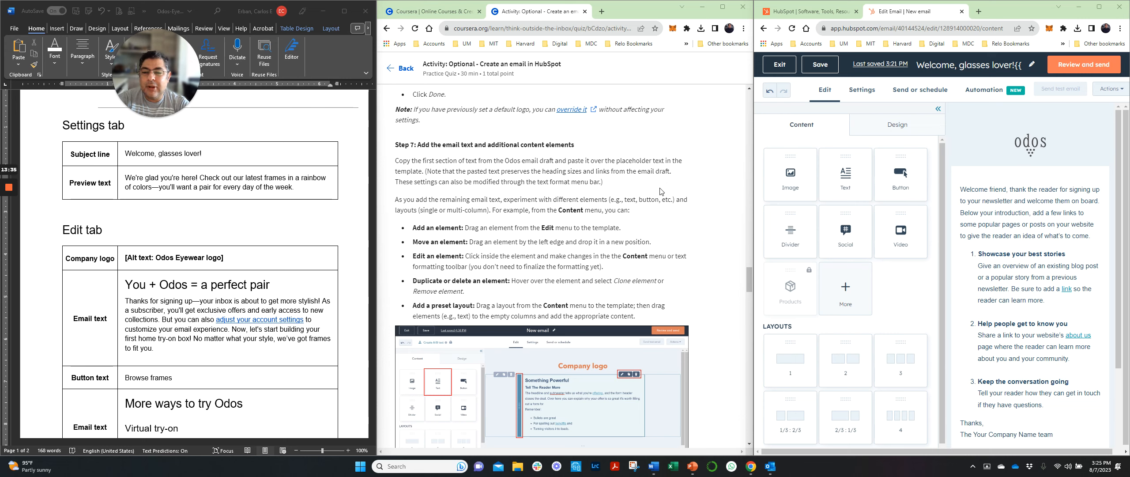
# Copy the "You + Odos = a perfect pair" section from the Word draft and paste it over the email's placeholder text in HubSpot.
pyautogui.click(145, 297)
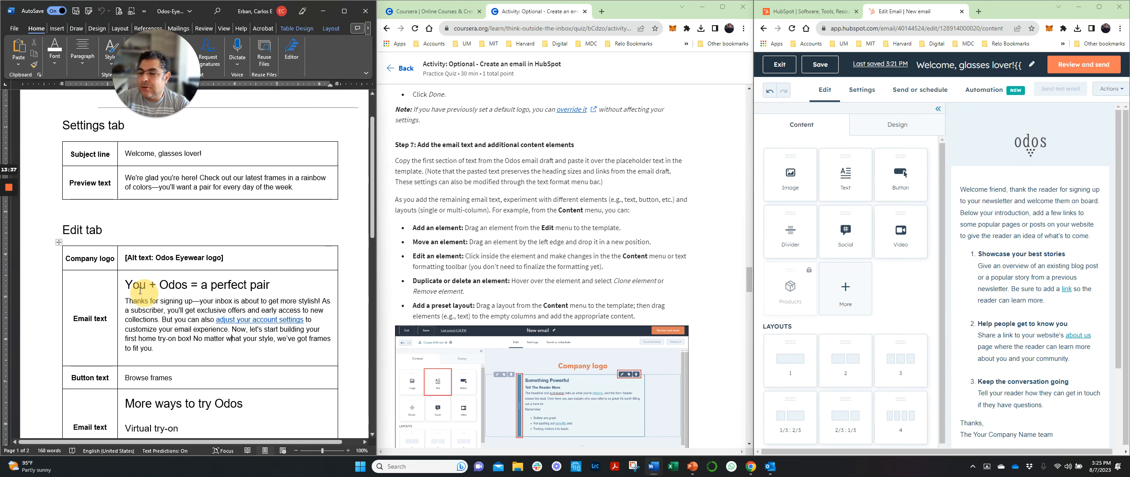
pyautogui.moveTo(126, 282); pyautogui.dragTo(163, 351)
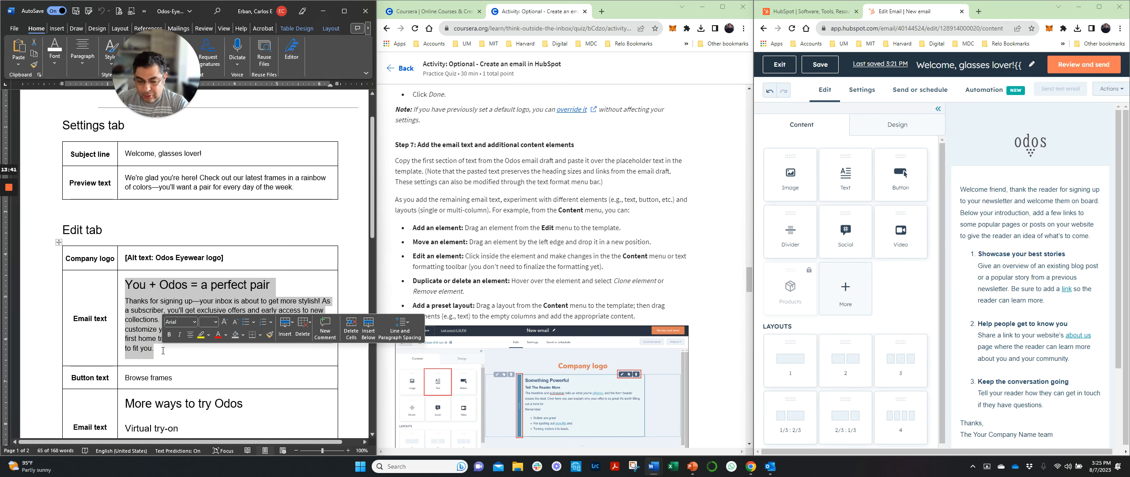
pyautogui.hotkey('ctrl', 'c')
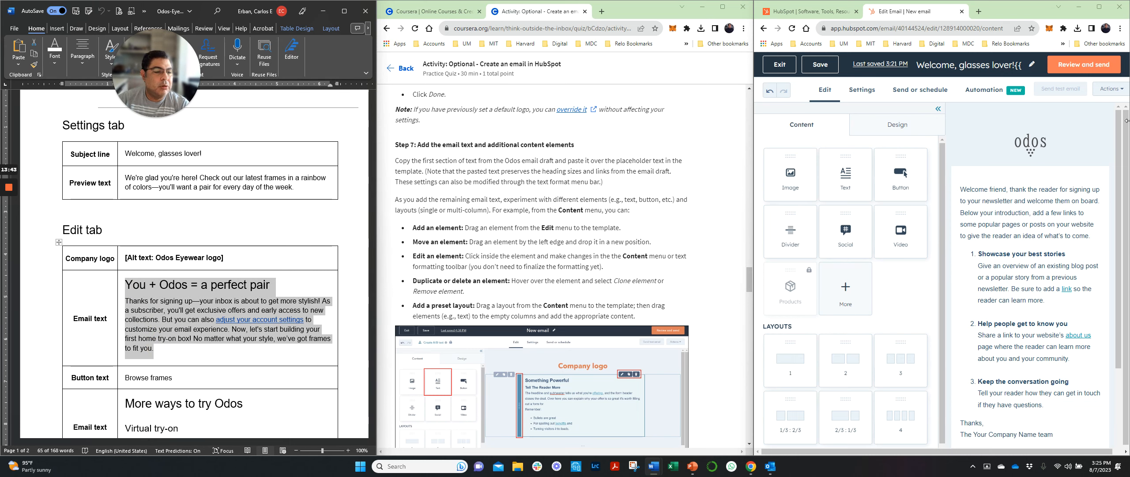
pyautogui.click(1019, 210)
pyautogui.hotkey('ctrl', 'a')
pyautogui.hotkey('ctrl', 'v')
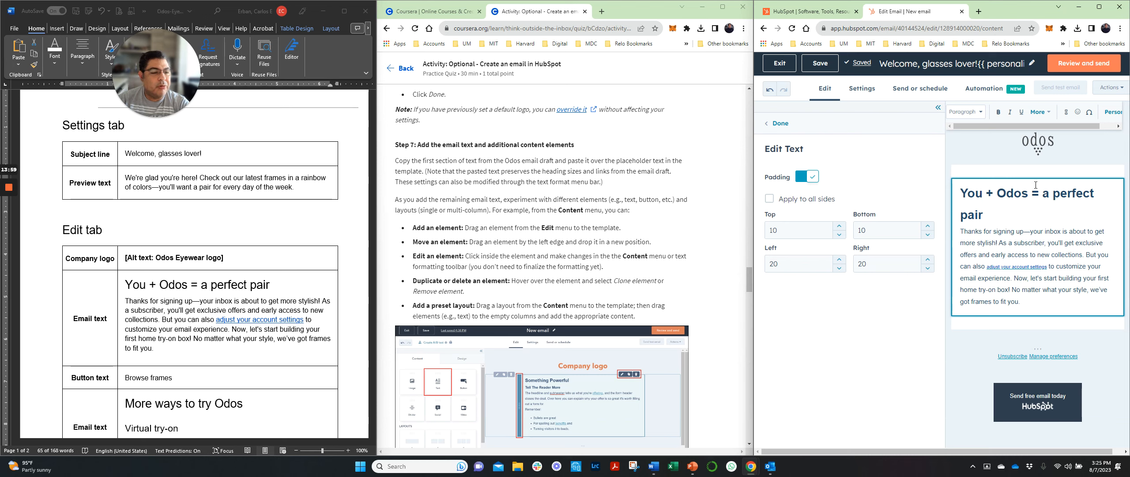
# Finish editing the "You + Odos = a perfect pair" text and return to the Button text row in the Word draft.
pyautogui.click(778, 123)
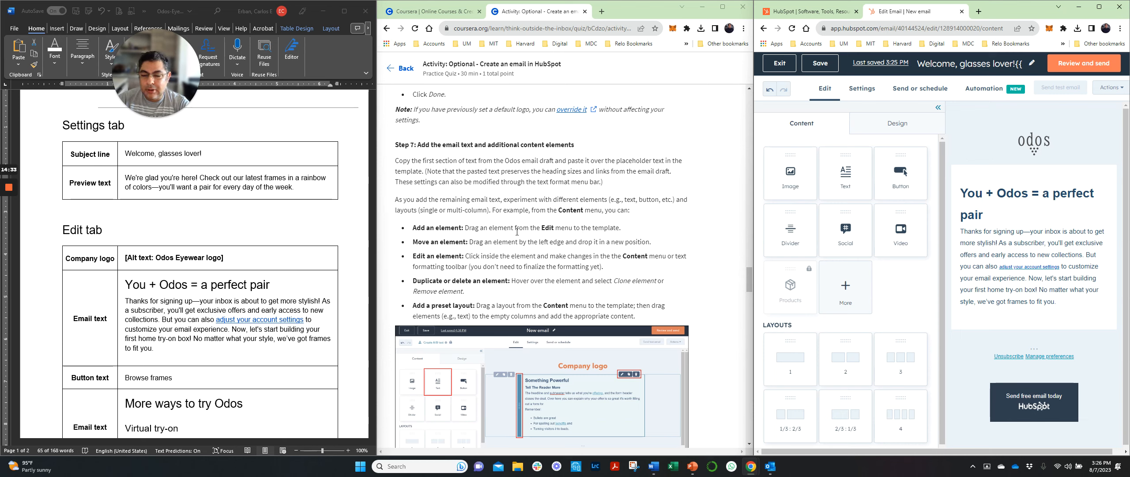
pyautogui.moveTo(6, 215)
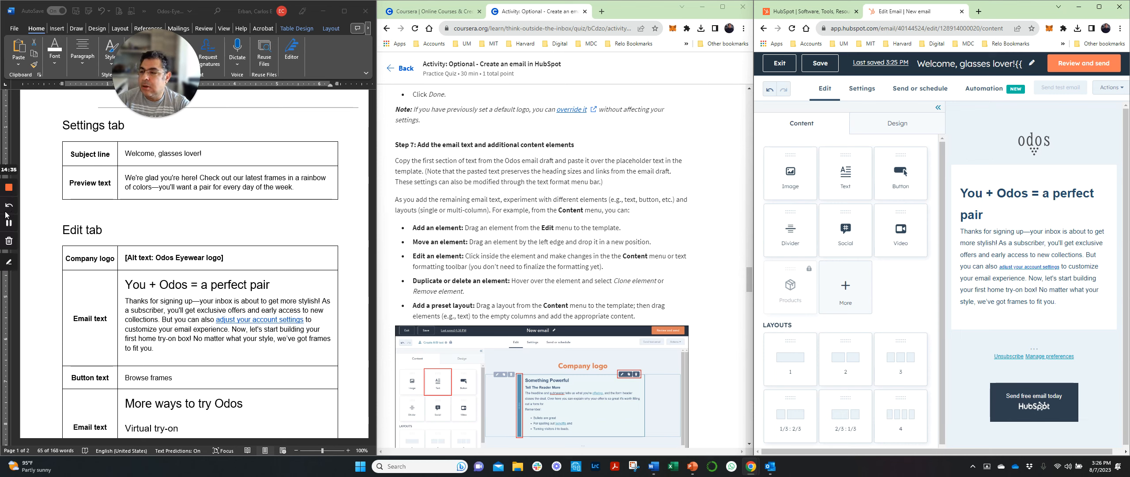
pyautogui.click(8, 227)
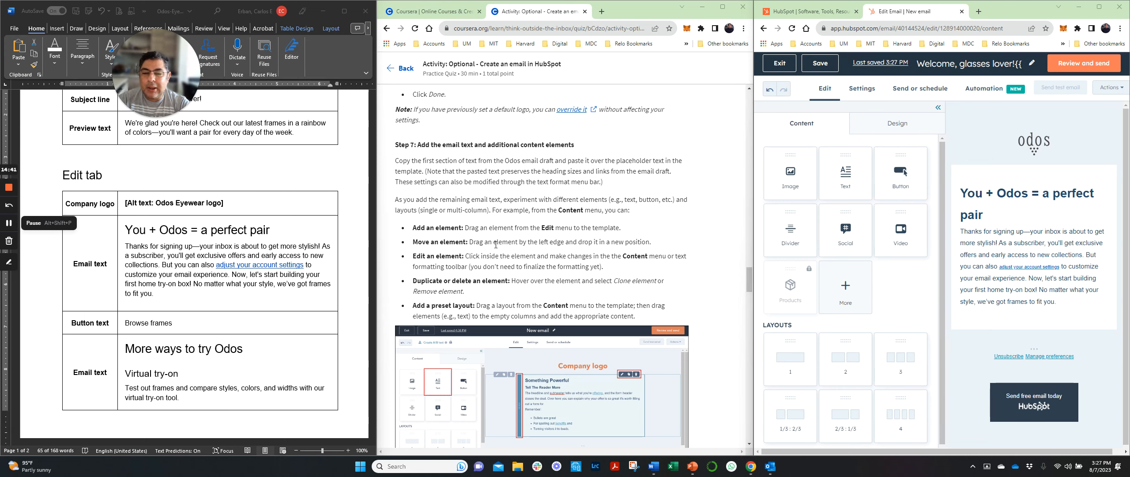
pyautogui.click(90, 322)
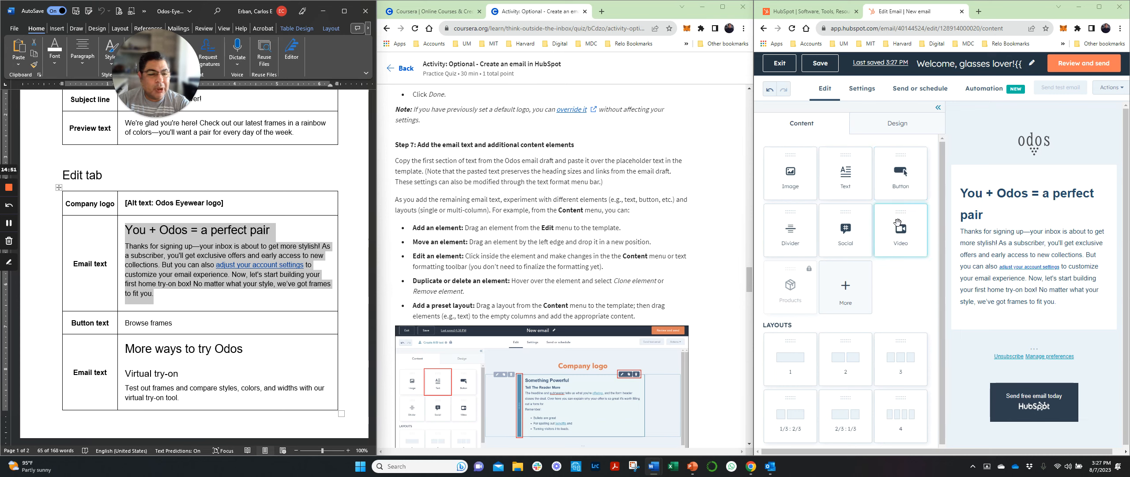
pyautogui.moveTo(895, 223); pyautogui.dragTo(1019, 318)
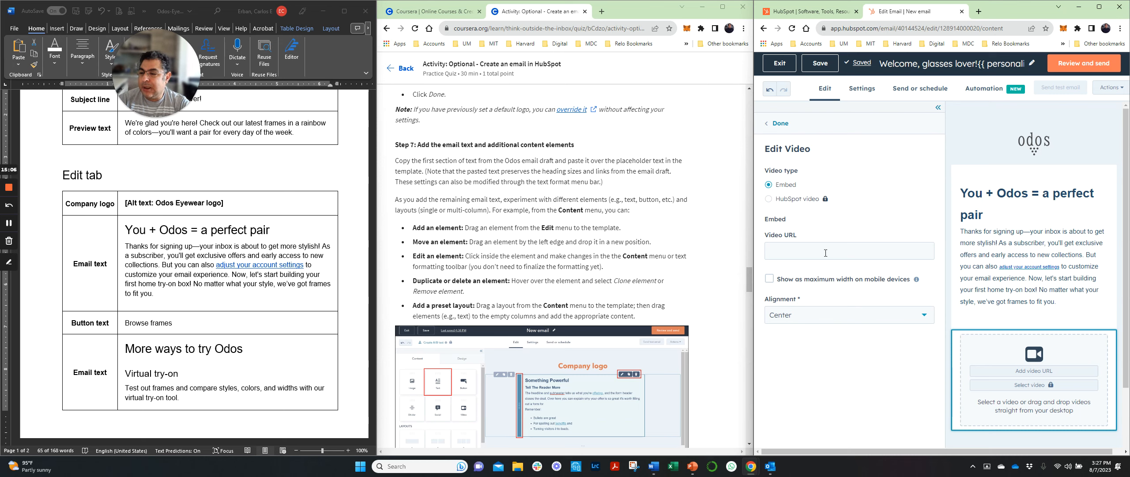
pyautogui.click(123, 322)
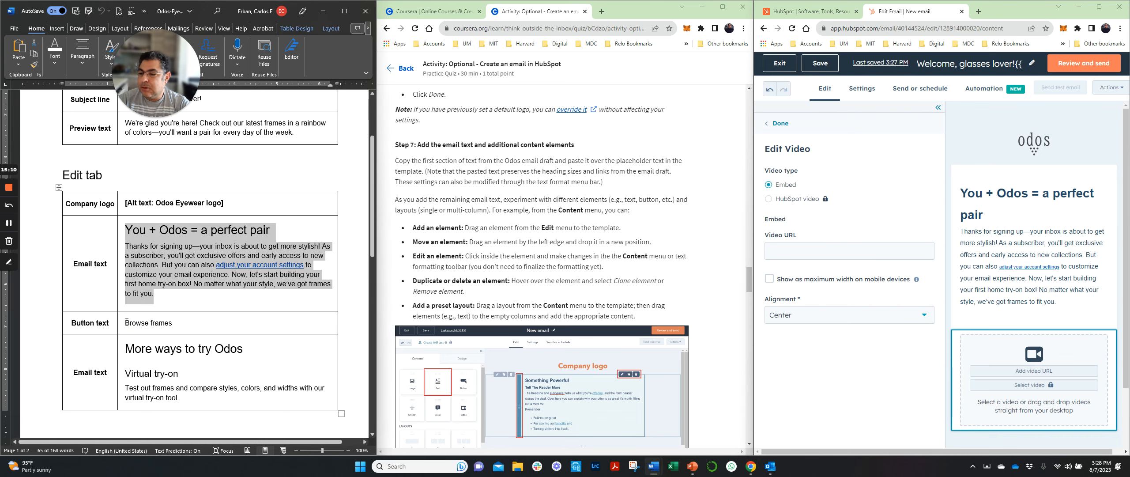
pyautogui.moveTo(127, 321); pyautogui.dragTo(199, 325)
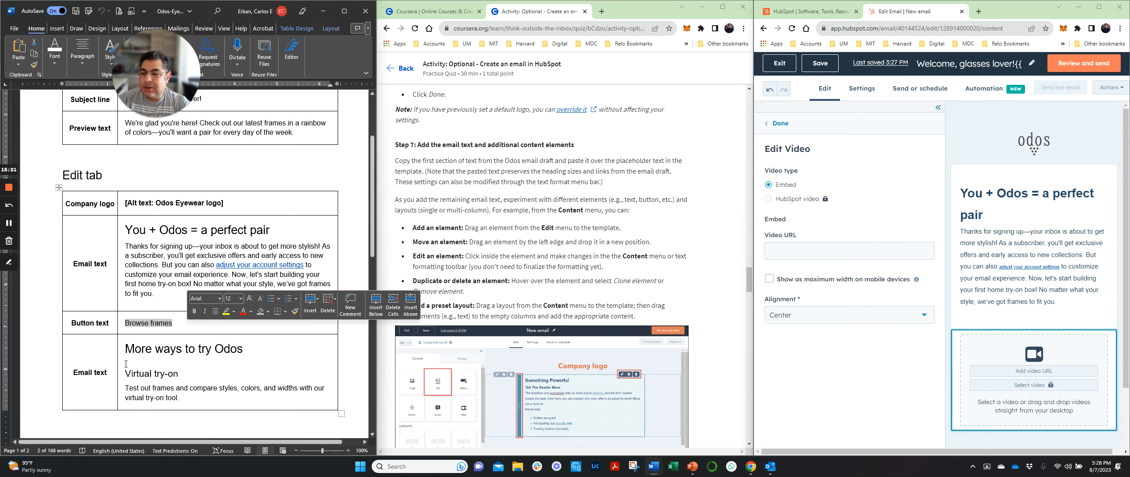
pyautogui.click(140, 357)
pyautogui.scroll(-2, 146, 355)
pyautogui.scroll(-6, 146, 355)
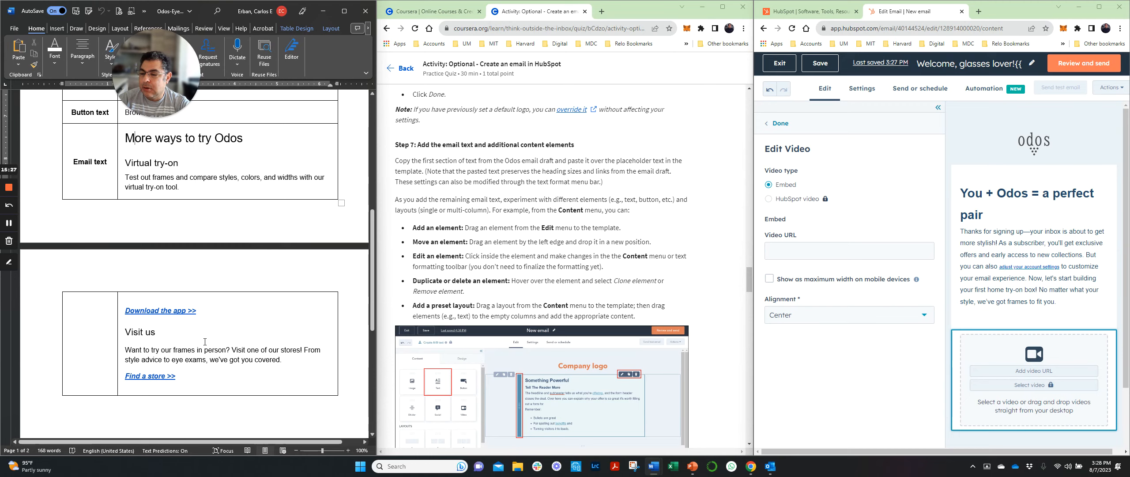
pyautogui.scroll(4, 205, 342)
pyautogui.scroll(4, 205, 341)
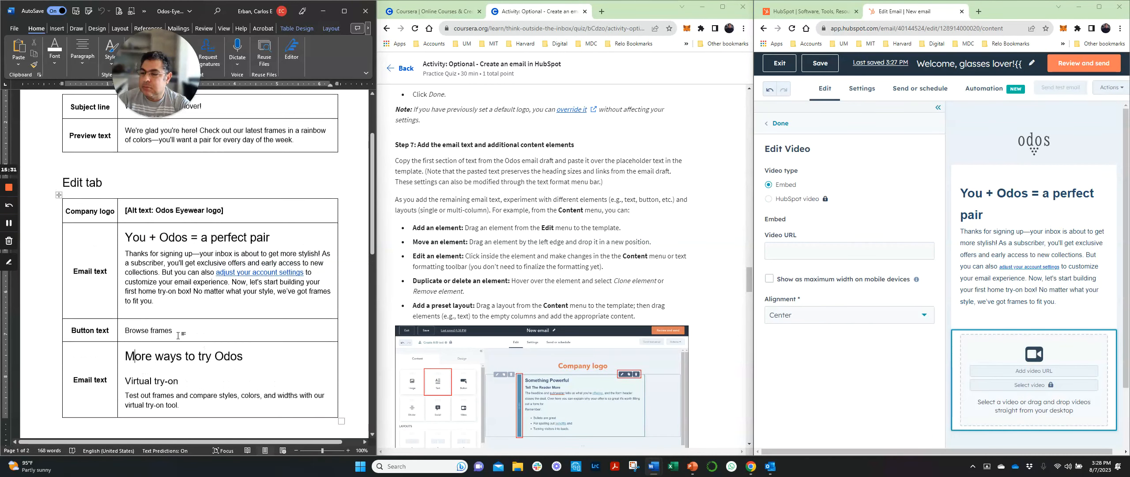
pyautogui.click(9, 225)
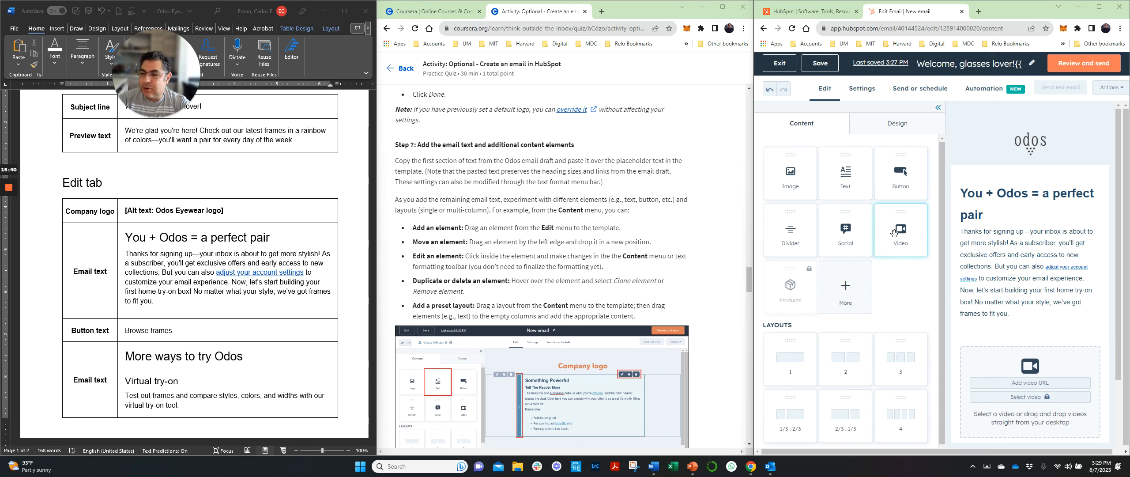
pyautogui.moveTo(1103, 360)
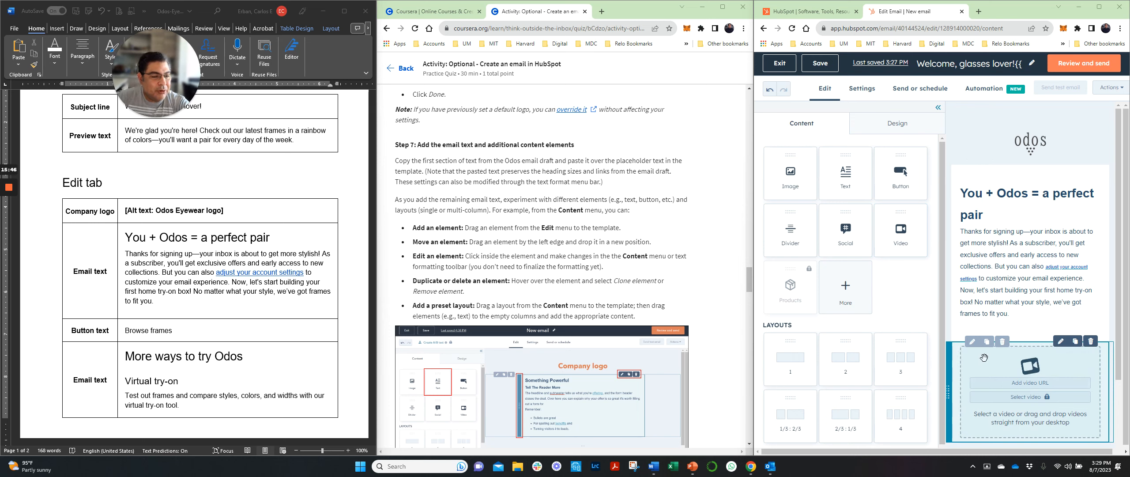
pyautogui.click(1089, 343)
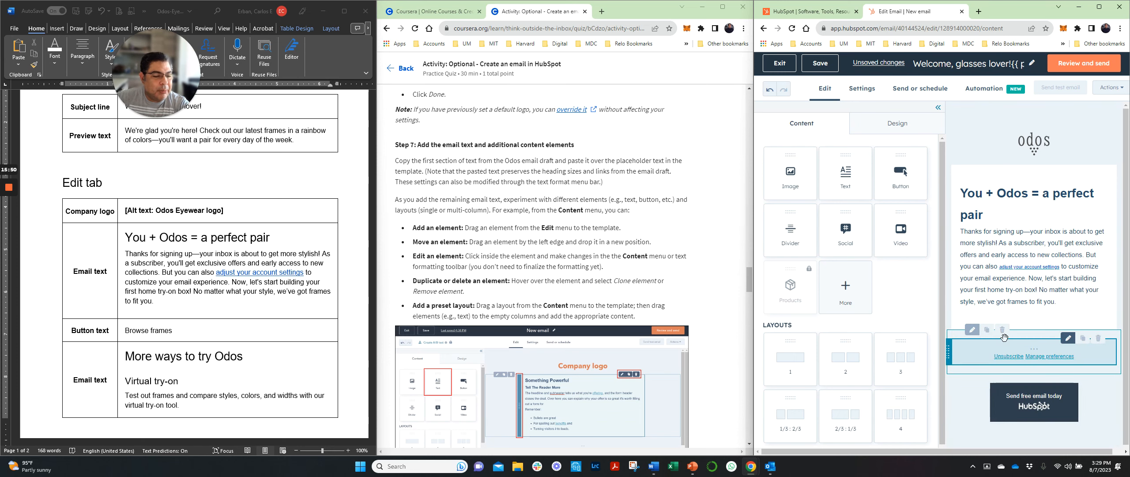
# Add a button below the email text in HubSpot and set its text to "Browse frames", copied from the Word draft.
pyautogui.moveTo(907, 176); pyautogui.dragTo(1043, 336)
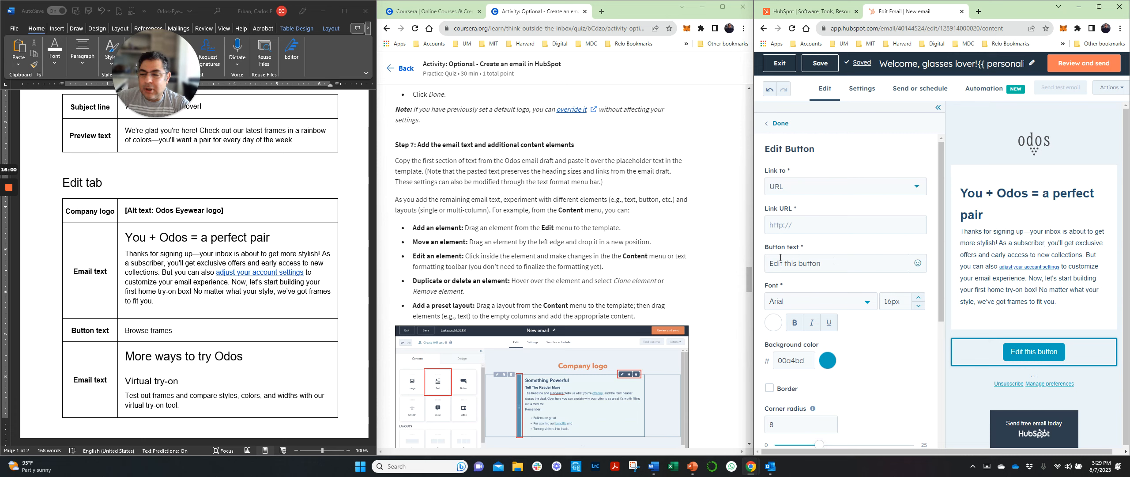
pyautogui.click(128, 332)
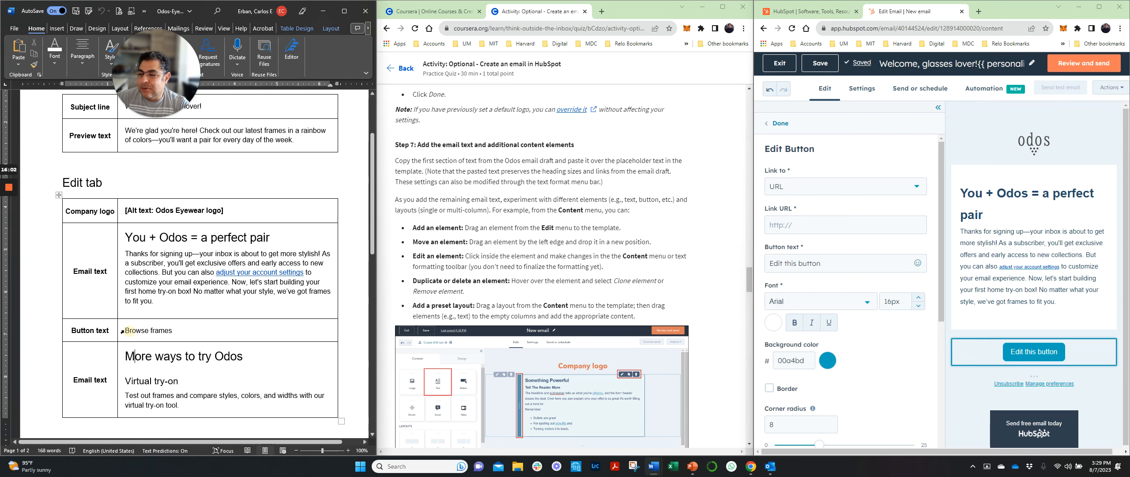
pyautogui.moveTo(126, 329); pyautogui.dragTo(173, 331)
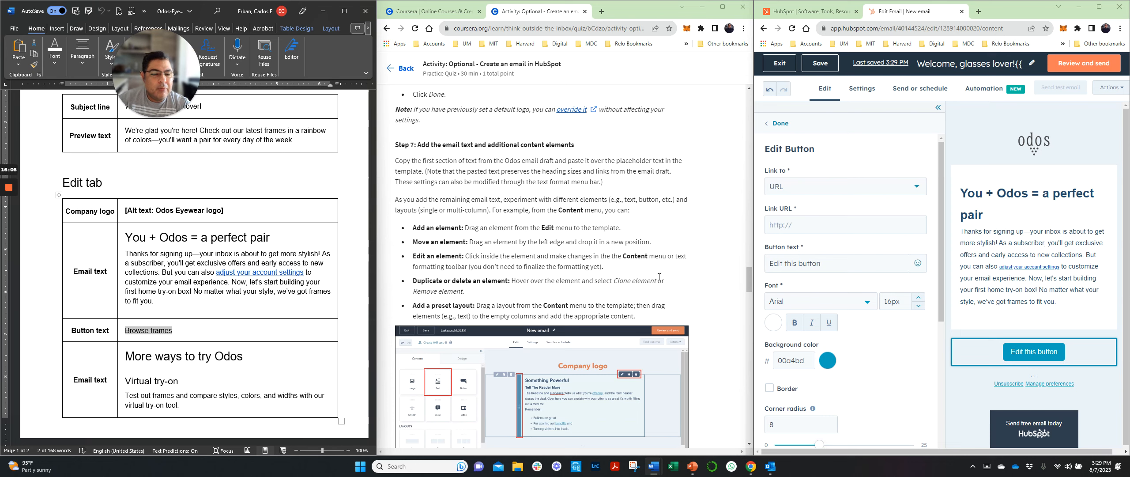
pyautogui.moveTo(828, 264); pyautogui.dragTo(743, 267)
pyautogui.hotkey('ctrl', 'v')
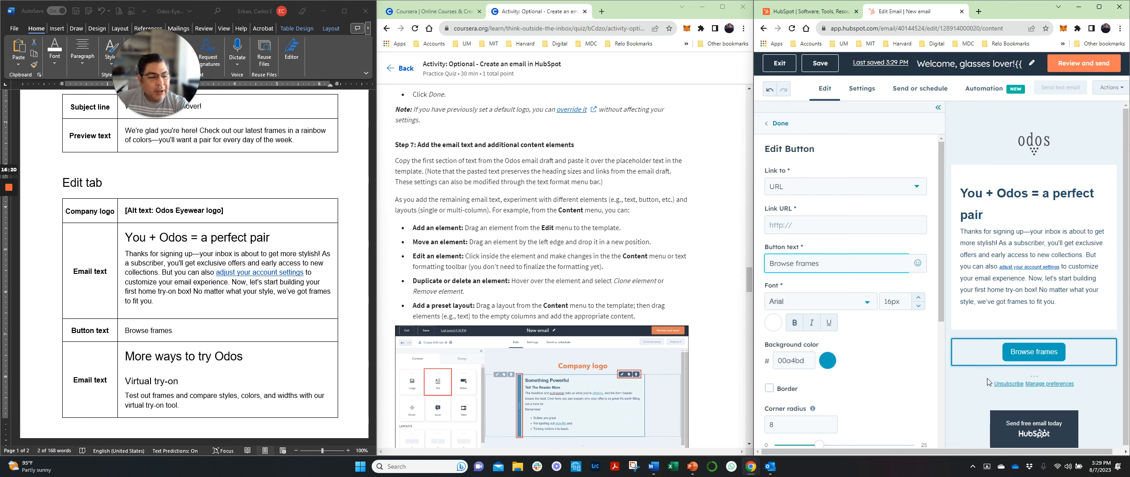
pyautogui.scroll(-4, 920, 392)
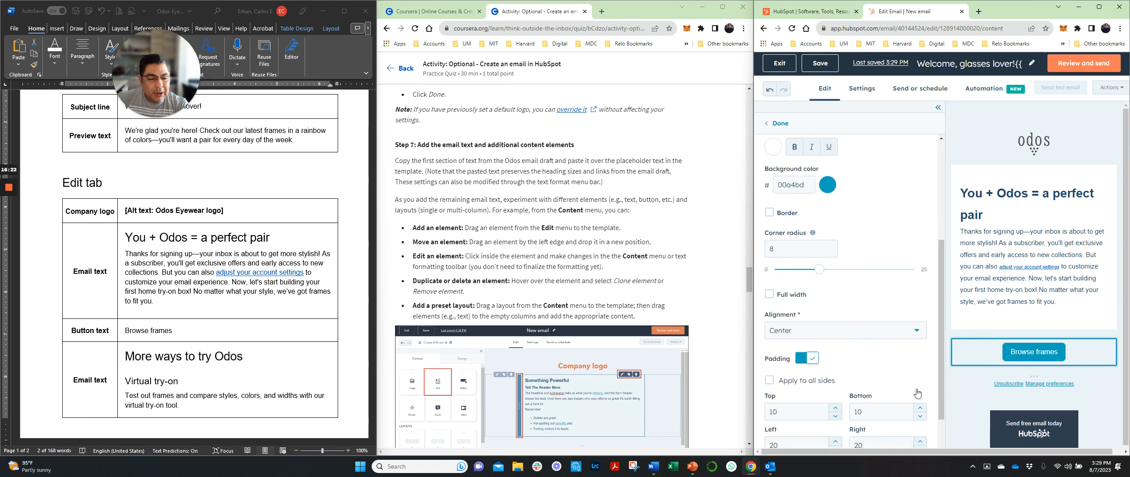
pyautogui.scroll(4, 926, 389)
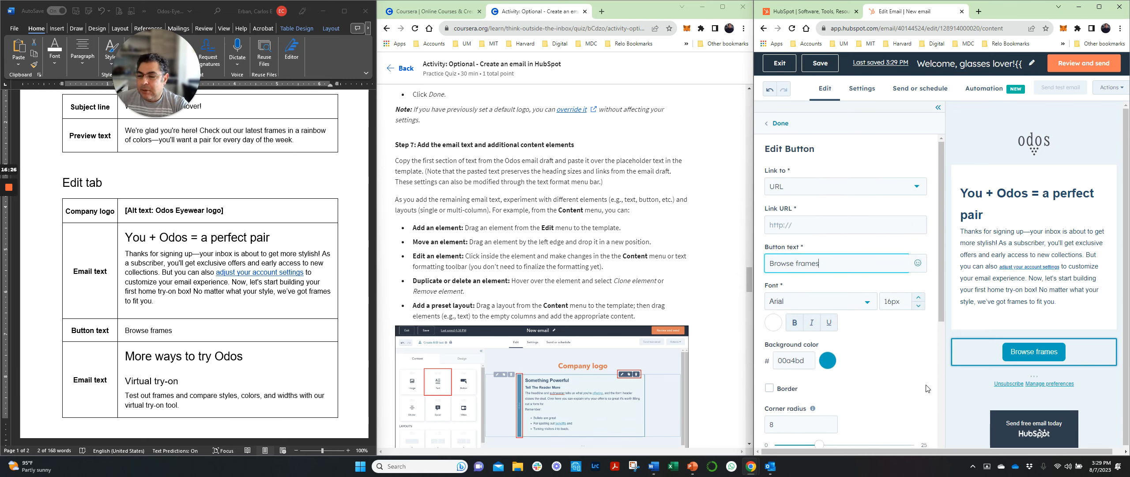
pyautogui.click(938, 109)
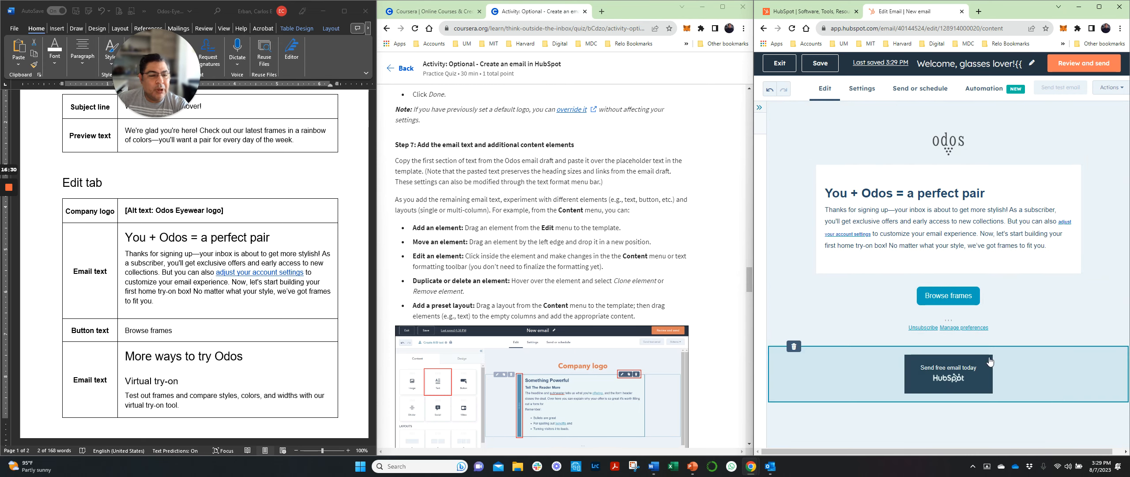
pyautogui.click(759, 110)
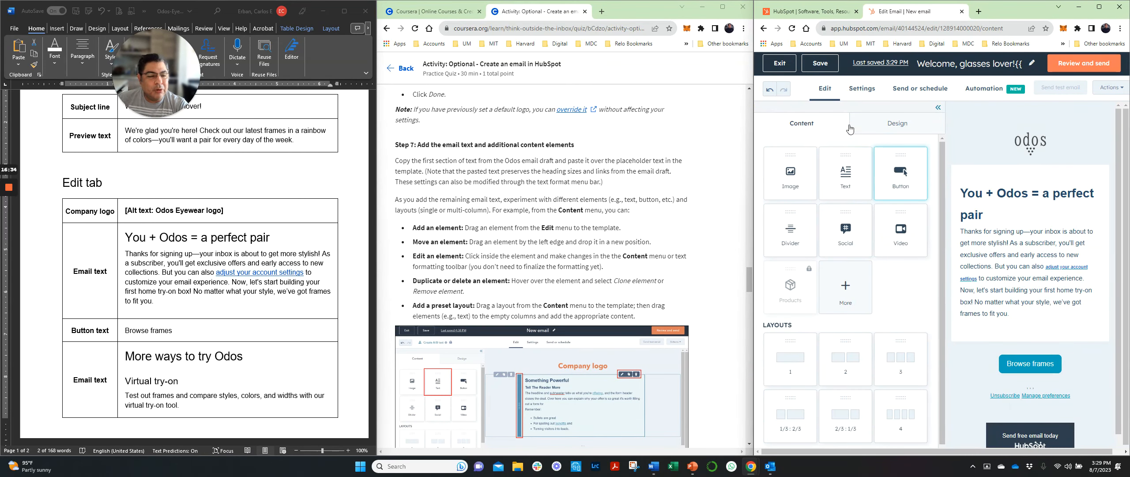
# Read Coursera's Step 7 instructions on elements and preset layouts, plus the start of Step 8, against HubSpot's available layouts.
pyautogui.moveTo(1039, 370)
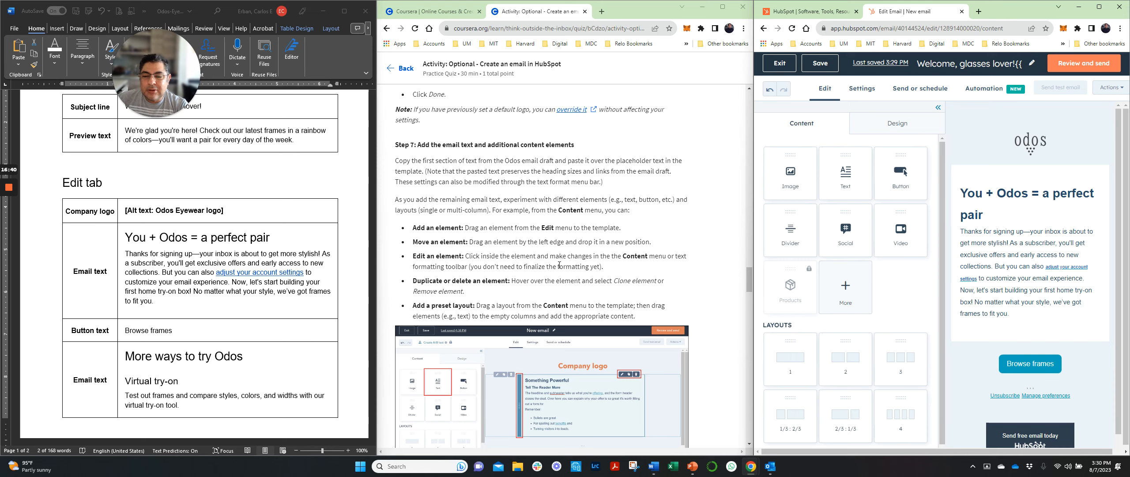
pyautogui.scroll(-1, 628, 282)
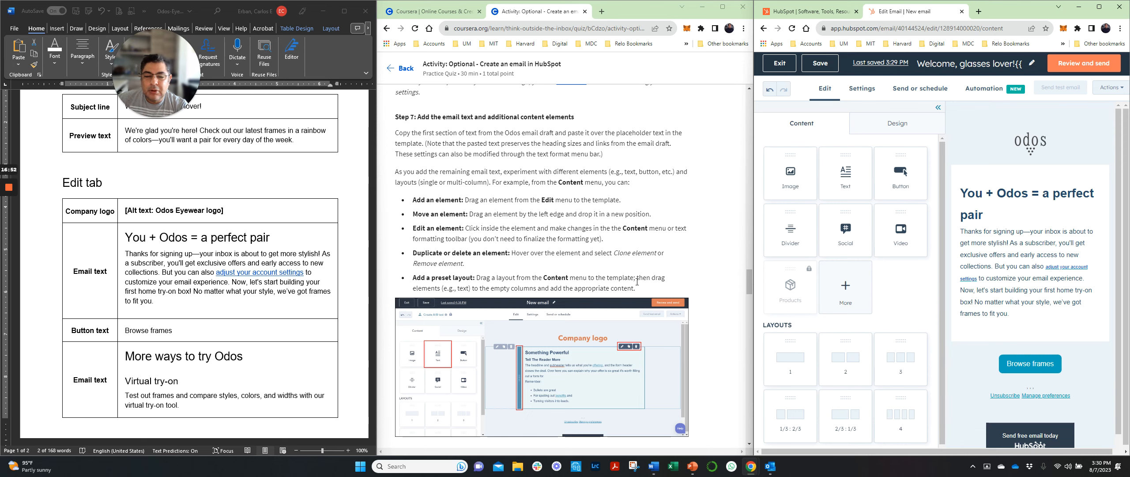
pyautogui.scroll(-3, 602, 286)
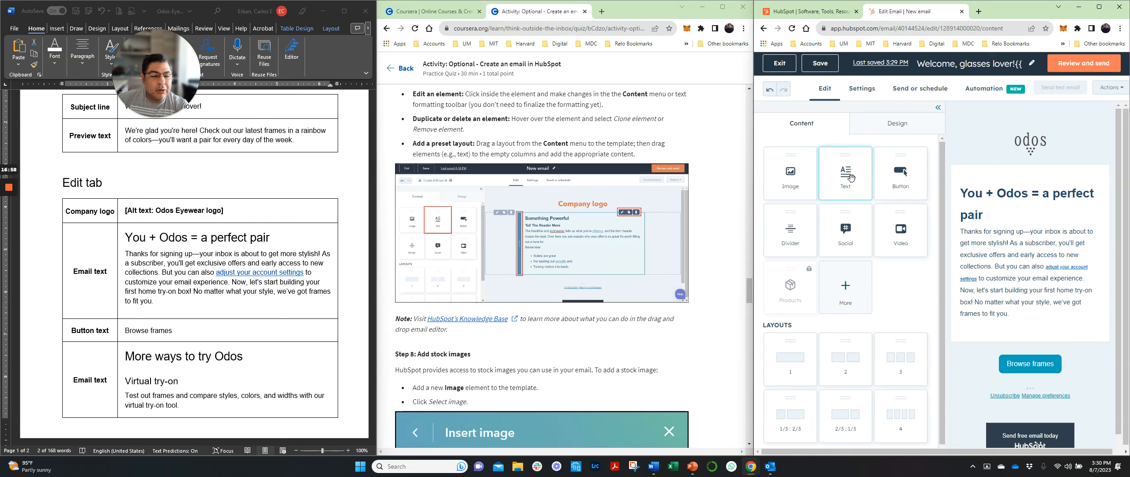
pyautogui.click(837, 359)
pyautogui.scroll(-1, 838, 358)
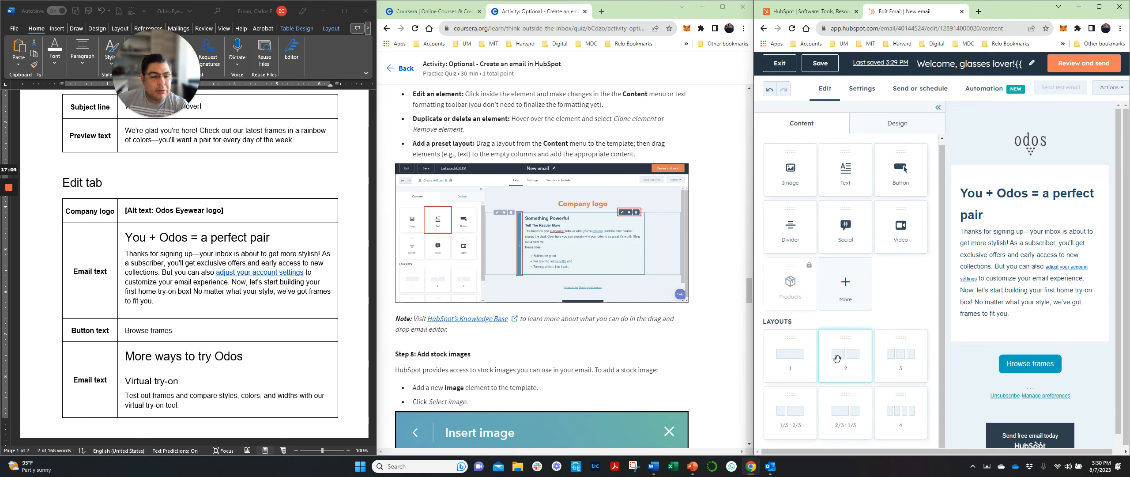
pyautogui.click(797, 357)
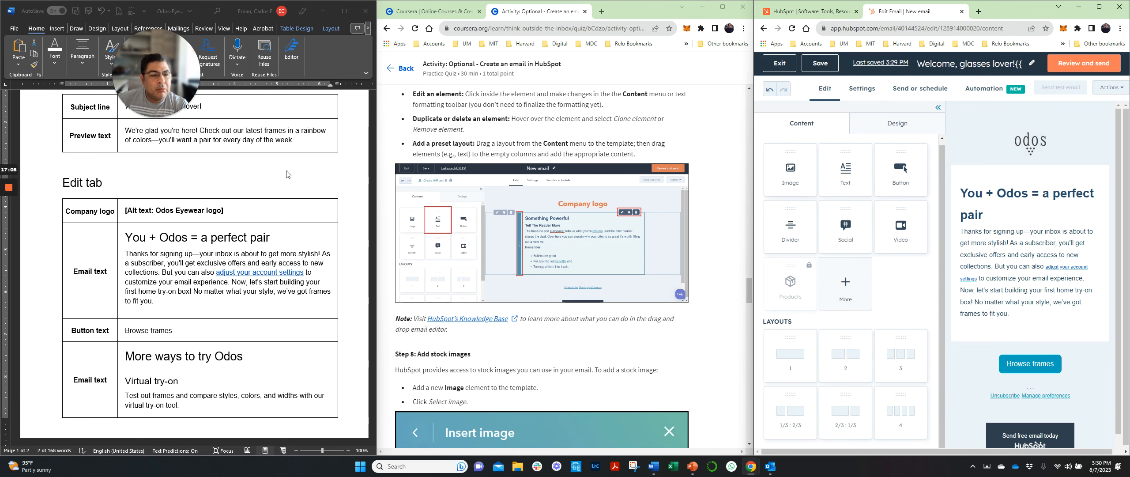
pyautogui.moveTo(9, 204)
pyautogui.click(11, 224)
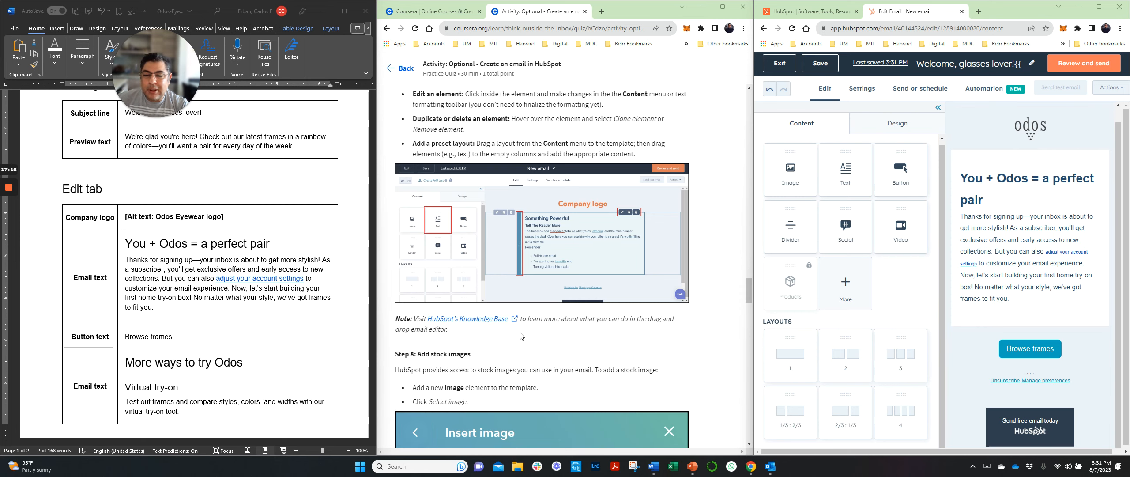
pyautogui.scroll(-3, 616, 309)
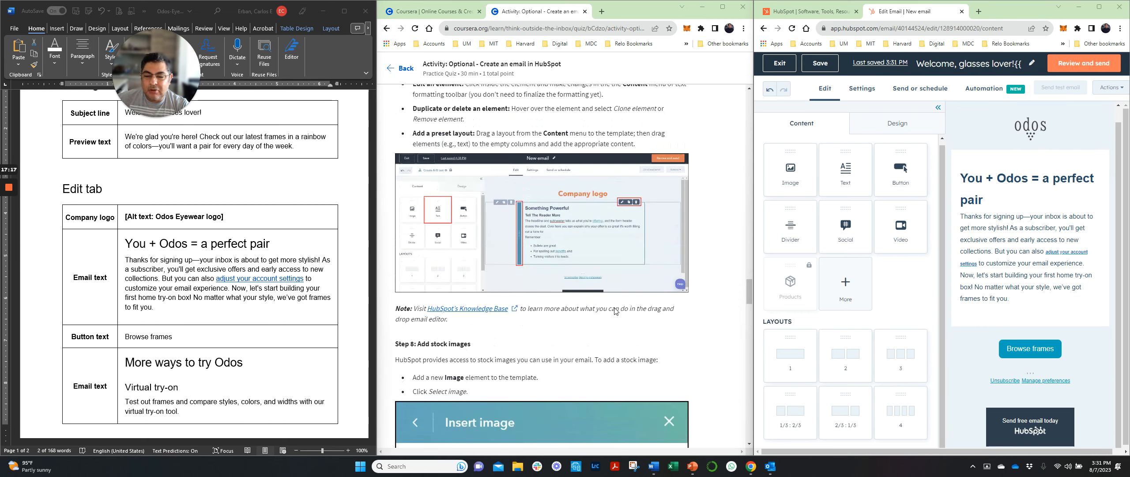
pyautogui.scroll(-2, 615, 308)
pyautogui.scroll(1, 615, 307)
pyautogui.scroll(4, 616, 311)
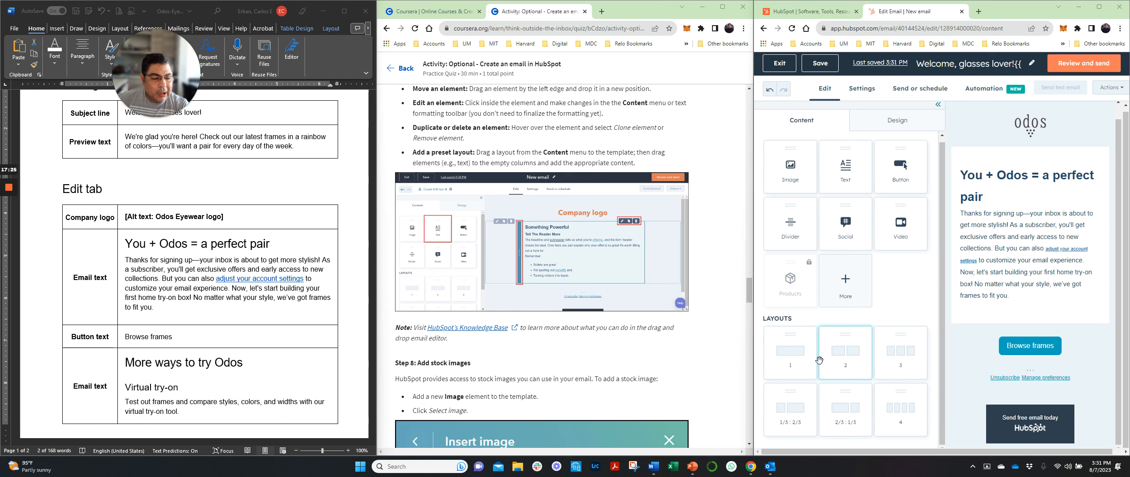
pyautogui.click(842, 356)
pyautogui.moveTo(842, 357); pyautogui.dragTo(990, 321)
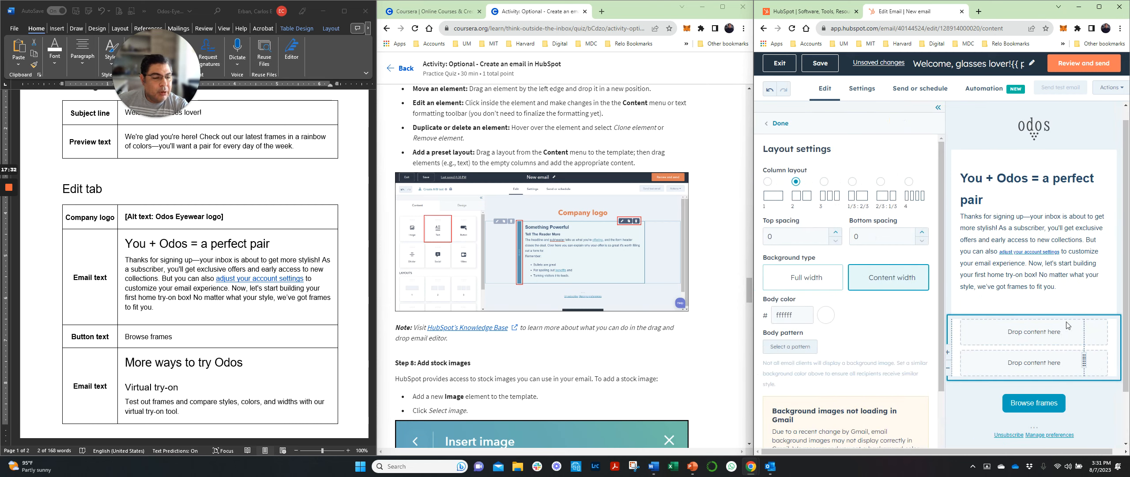
pyautogui.click(1025, 336)
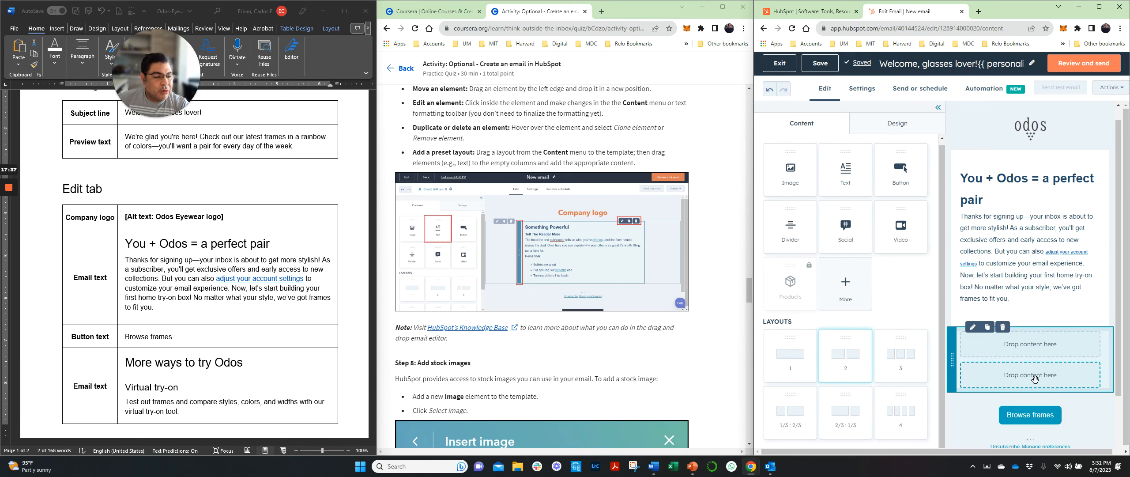
pyautogui.click(1030, 349)
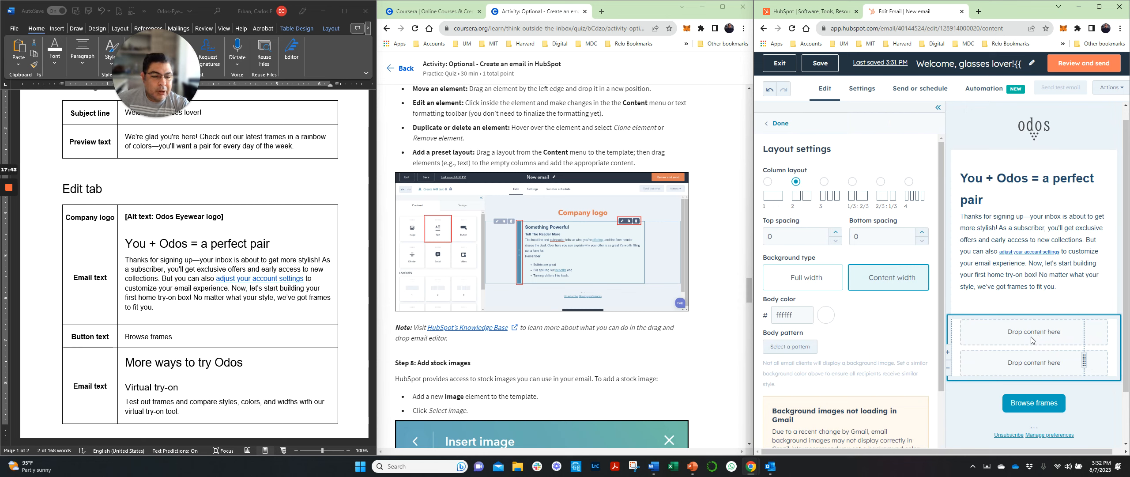
pyautogui.scroll(-2, 890, 376)
pyautogui.scroll(2, 891, 376)
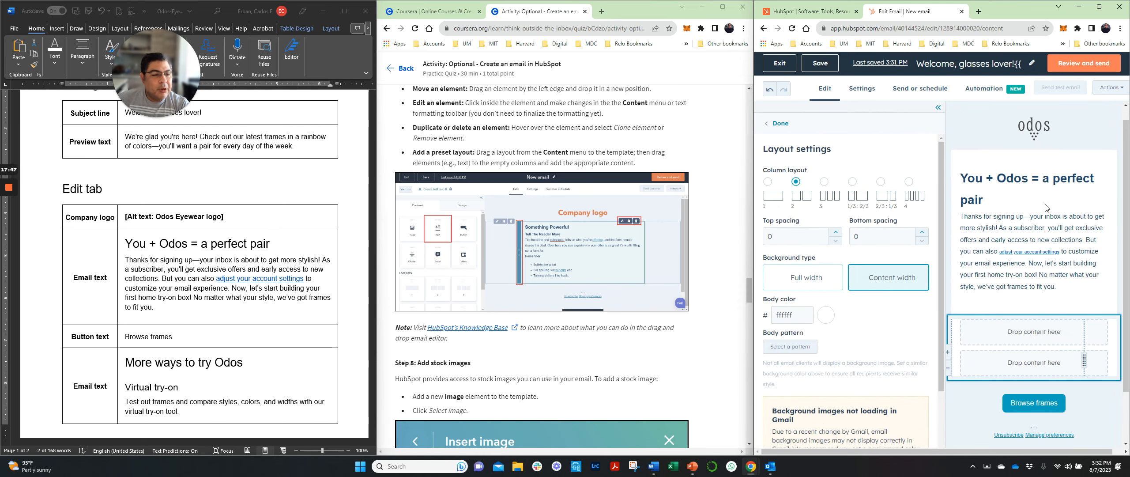
pyautogui.click(781, 123)
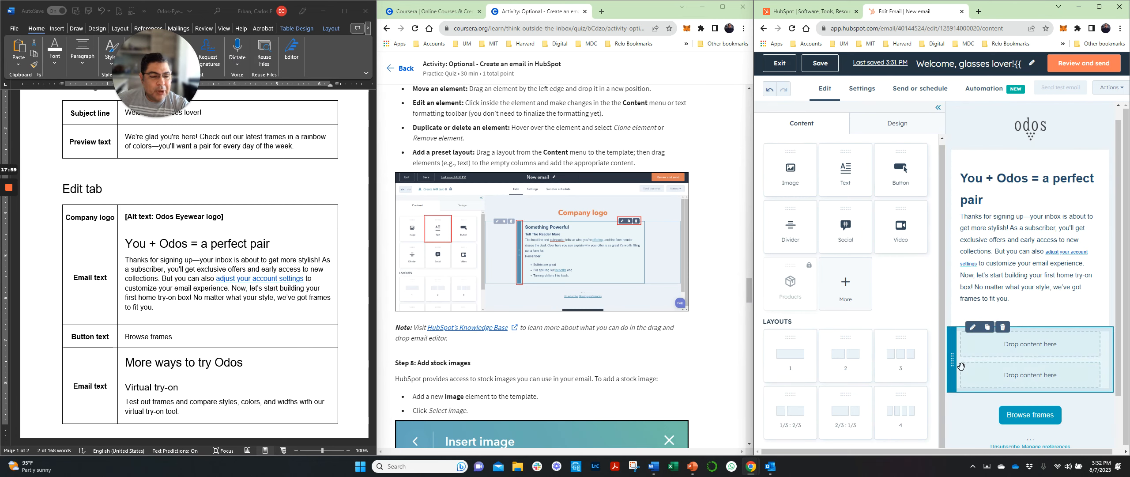
pyautogui.click(1003, 327)
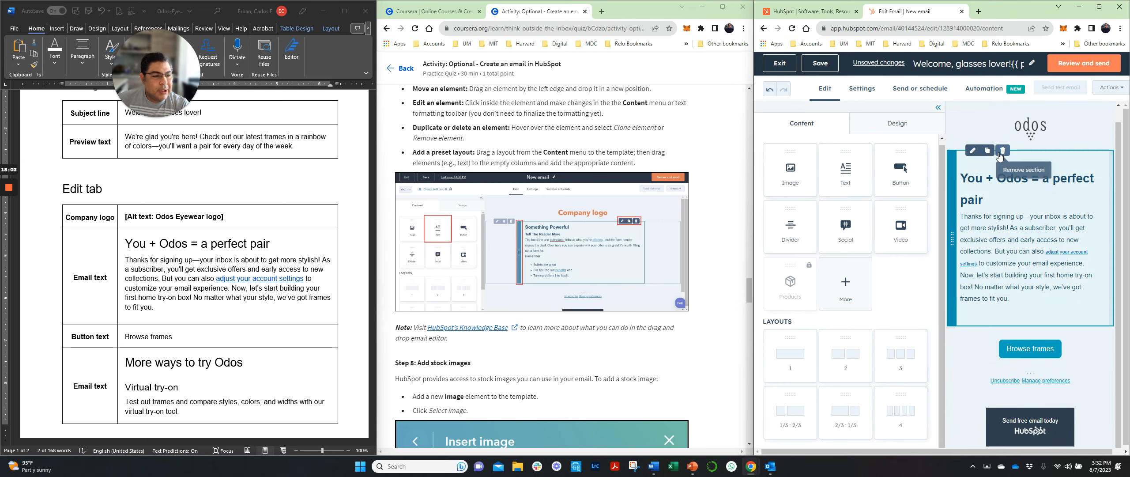
# Set the column layout of the "You + Odos = a perfect pair" section to two columns.
pyautogui.click(972, 152)
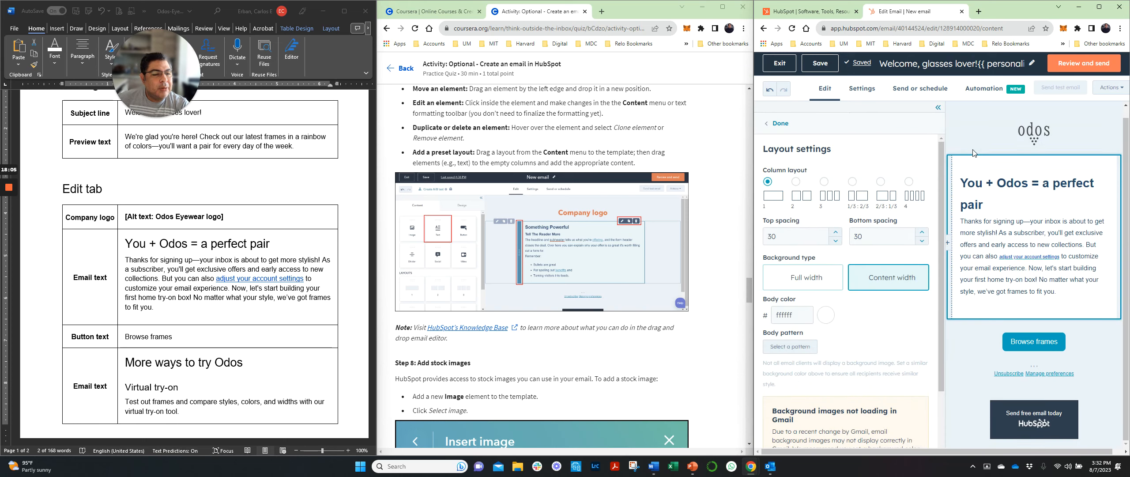
pyautogui.scroll(-1, 910, 318)
pyautogui.scroll(1, 865, 256)
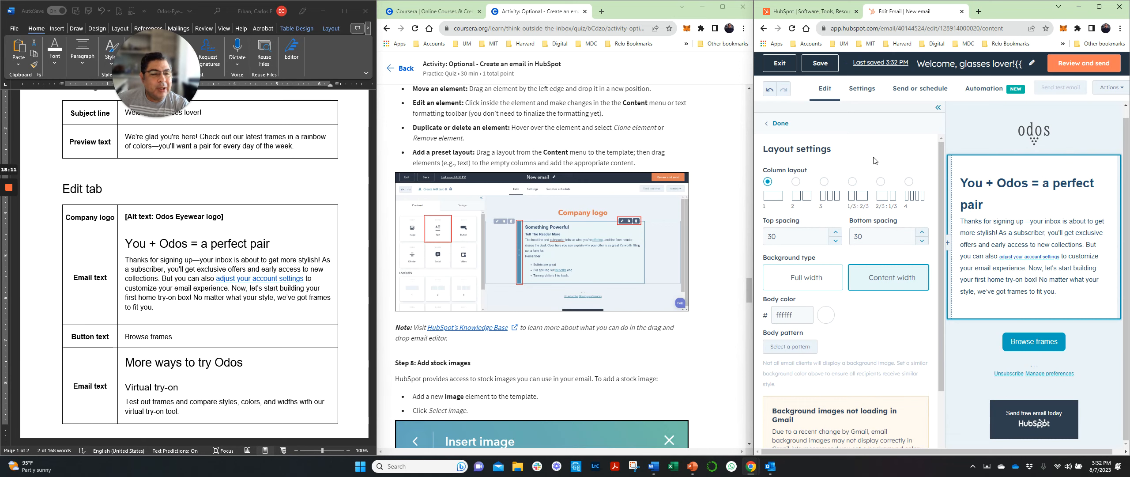
pyautogui.click(797, 183)
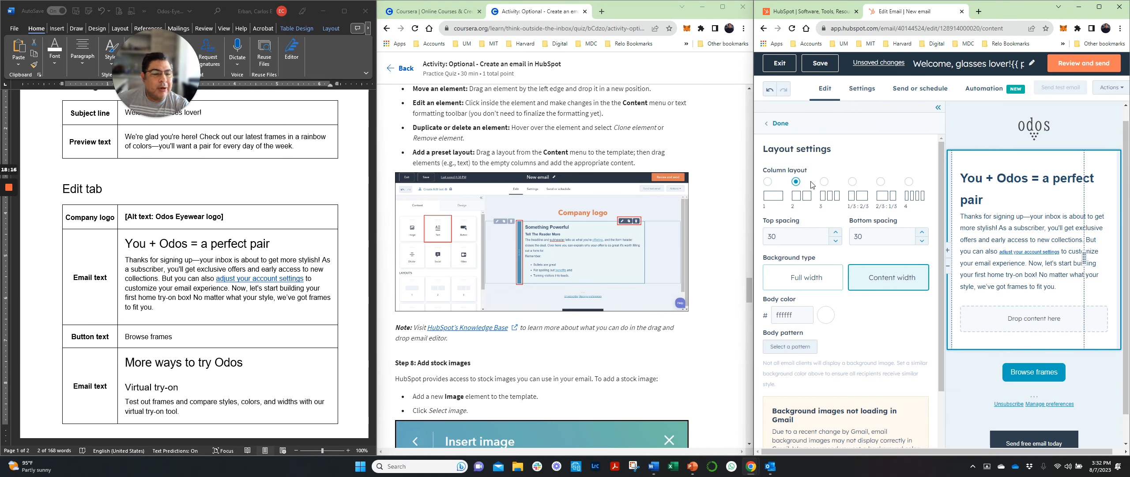
# Widen the HubSpot window to half of the screen beside the Word draft for a roomier email preview.
pyautogui.moveTo(1099, 7)
pyautogui.click(1036, 39)
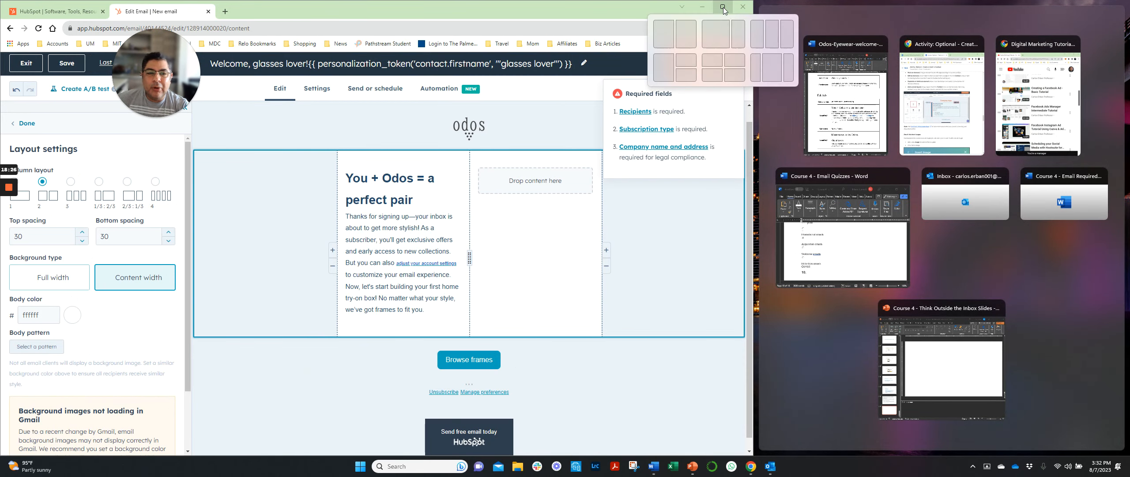
pyautogui.click(694, 40)
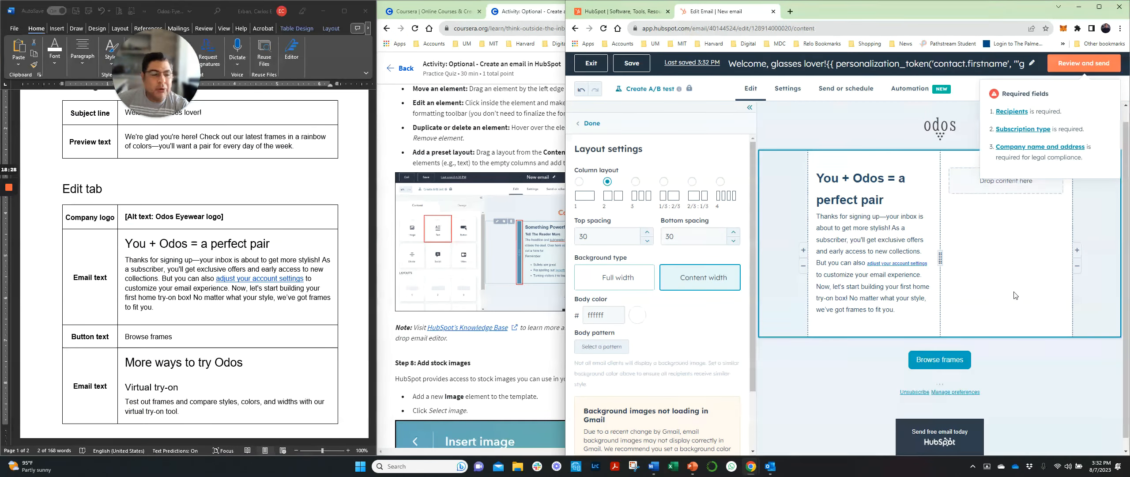
# Select the "More ways to try Odos" section in the Word draft and try to enter it in HubSpot's empty second column.
pyautogui.click(130, 381)
pyautogui.moveTo(123, 363); pyautogui.dragTo(202, 411)
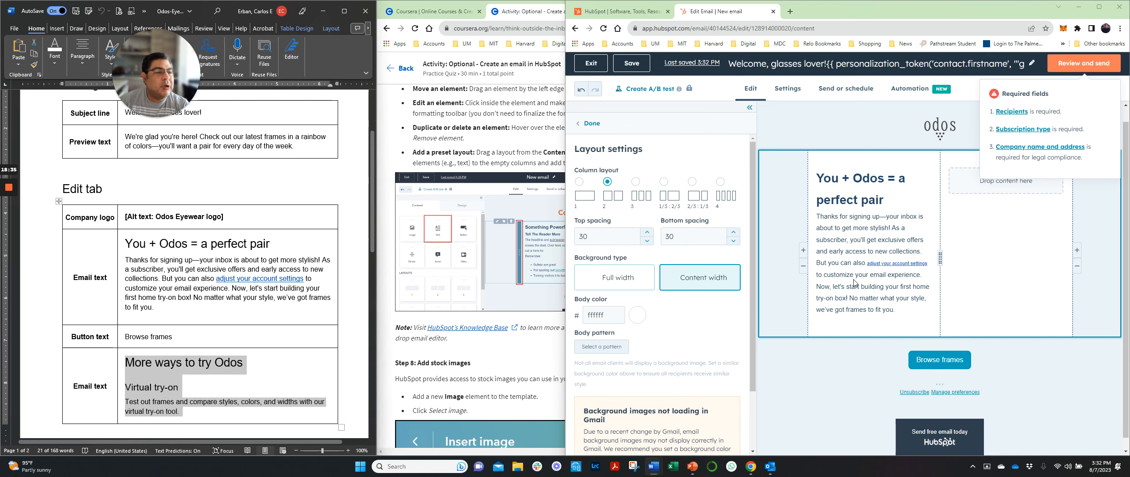
pyautogui.click(974, 183)
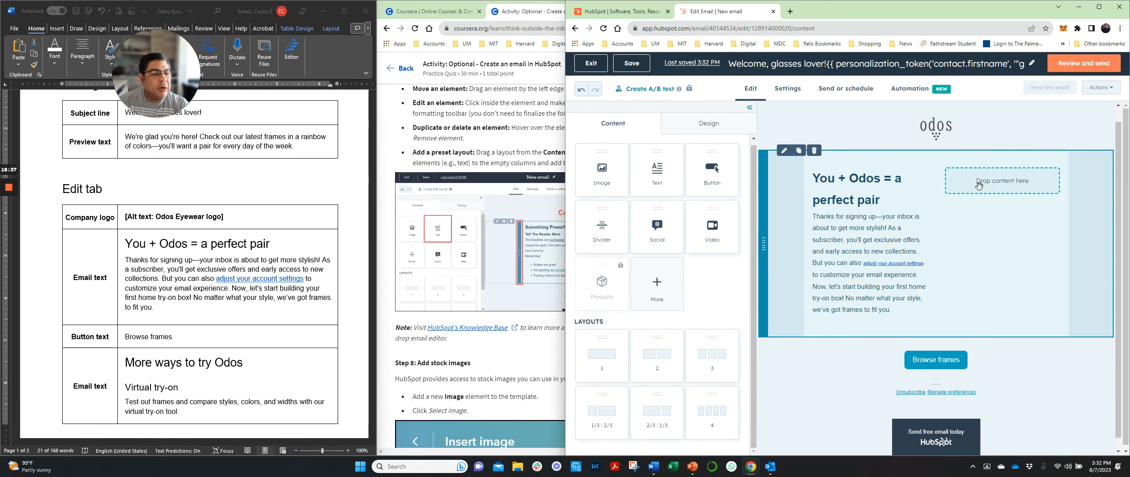
pyautogui.doubleClick(979, 184)
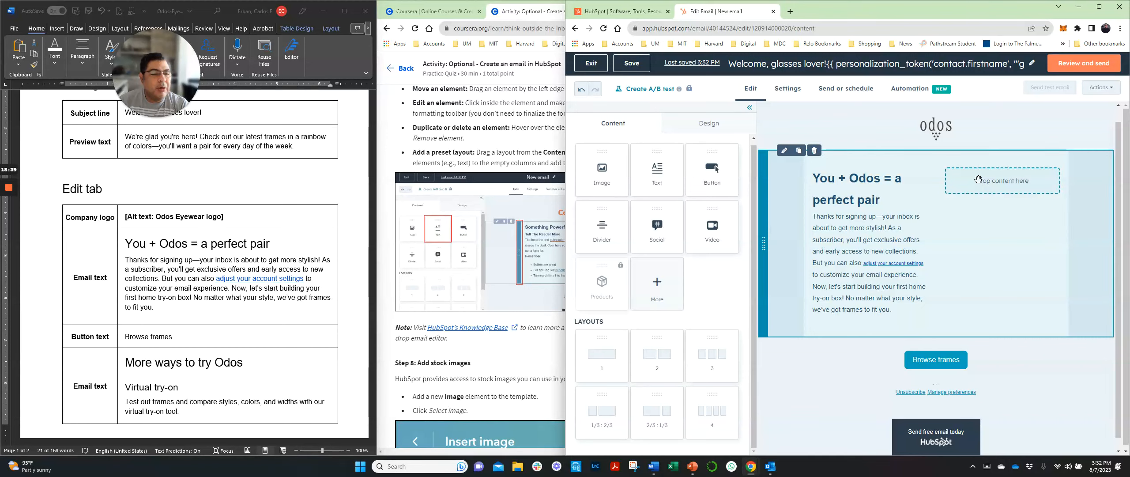
pyautogui.click(979, 180)
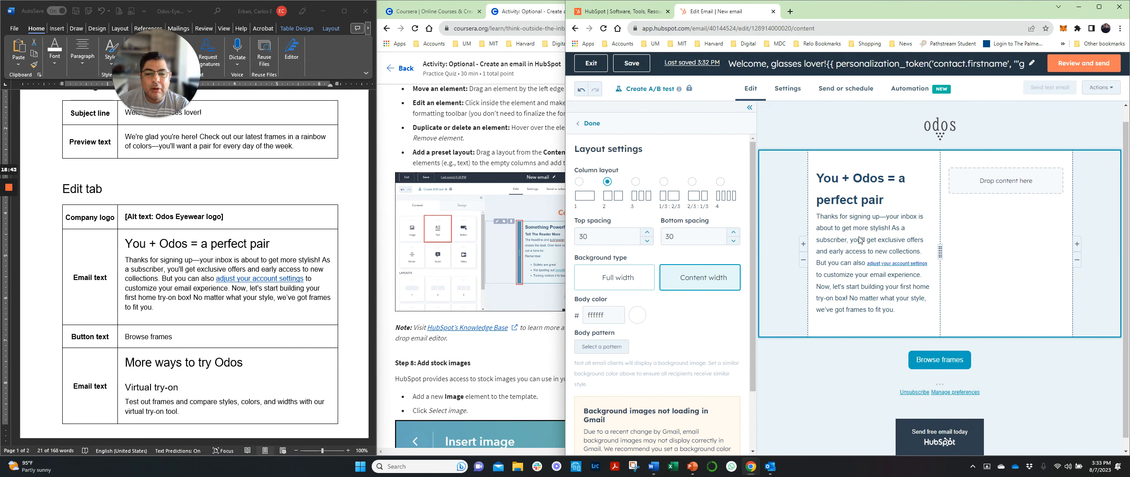
pyautogui.scroll(-3, 683, 301)
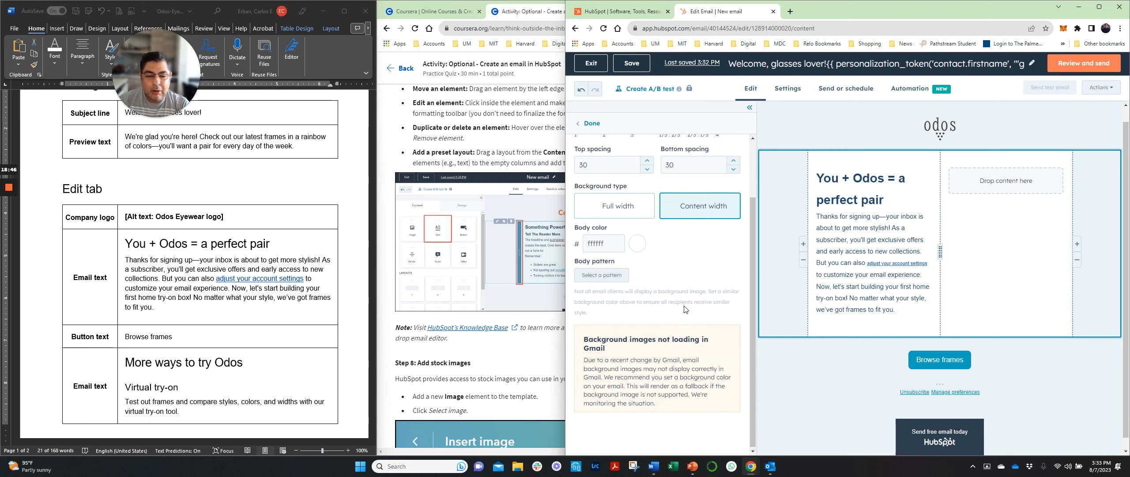
pyautogui.scroll(3, 684, 309)
pyautogui.click(982, 179)
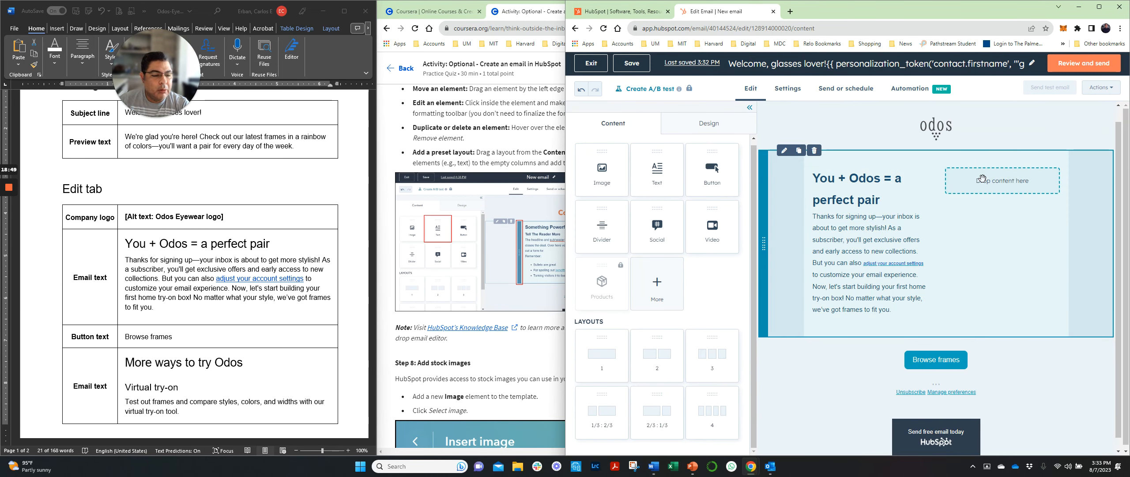
# Copy the "More ways to try Odos" section from the Word draft and paste it below the "perfect pair" paragraph in HubSpot.
pyautogui.moveTo(7, 230)
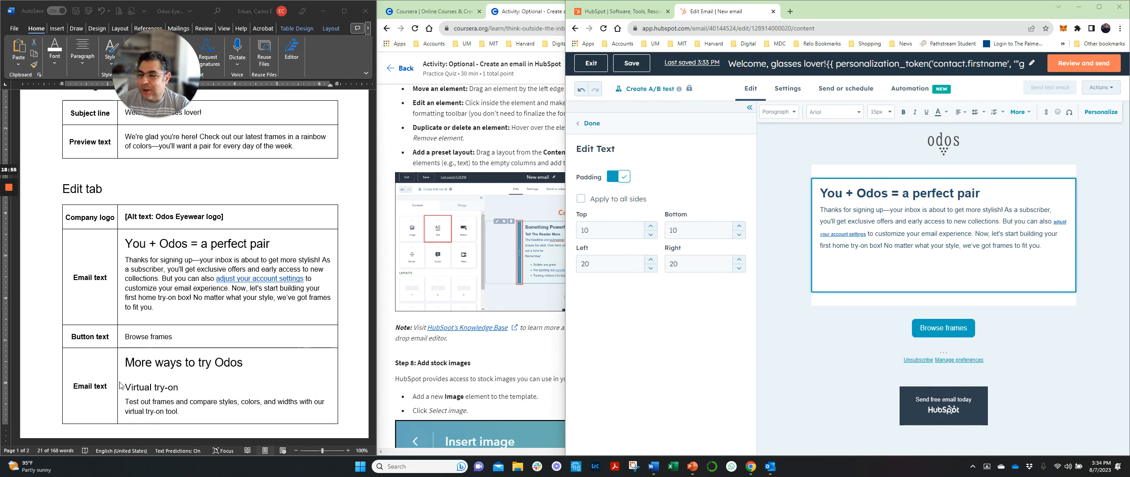
pyautogui.click(127, 367)
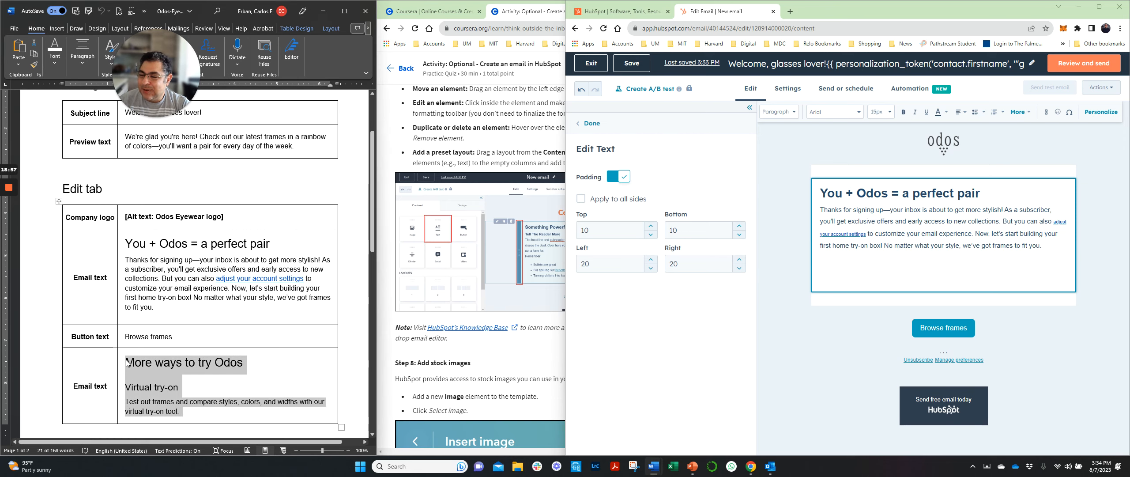
pyautogui.click(128, 365)
pyautogui.moveTo(127, 365); pyautogui.dragTo(209, 414)
pyautogui.hotkey('ctrl', 'c')
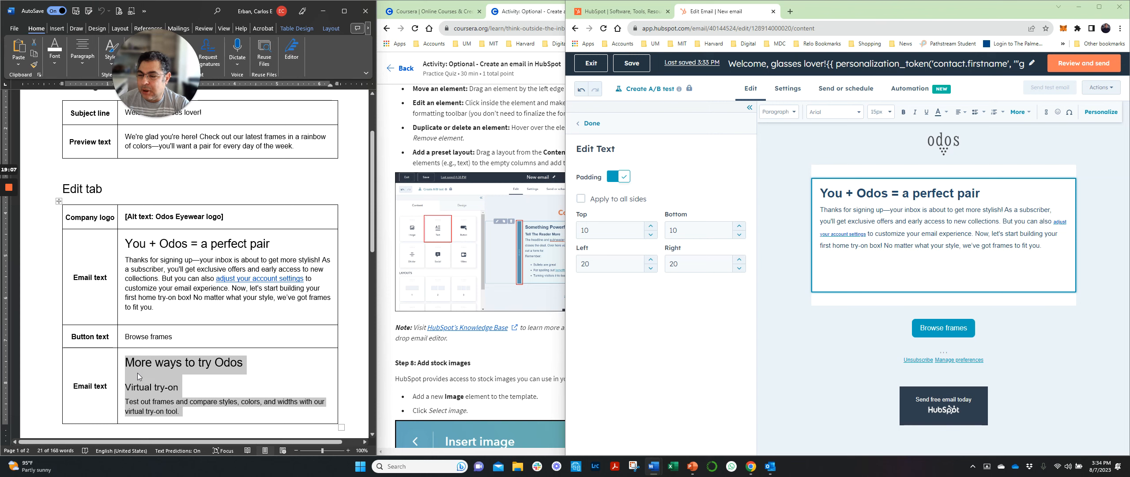
pyautogui.click(832, 264)
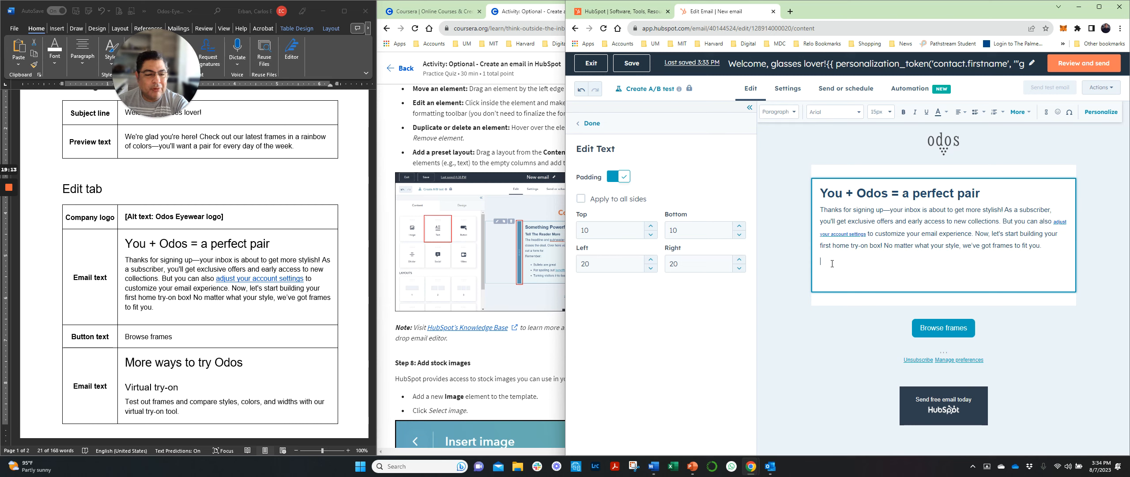
pyautogui.hotkey('ctrl', 'v')
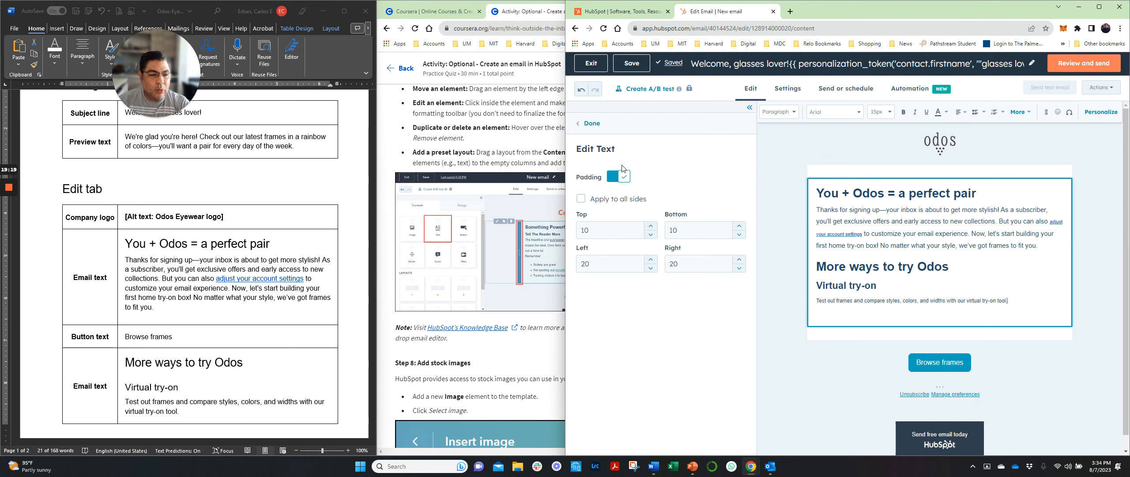
pyautogui.click(589, 123)
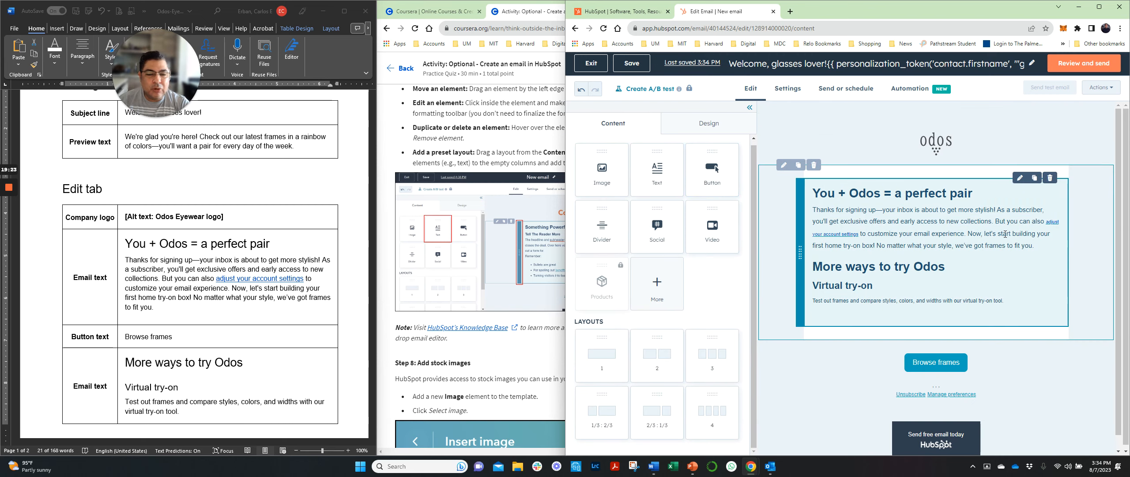
pyautogui.click(1020, 179)
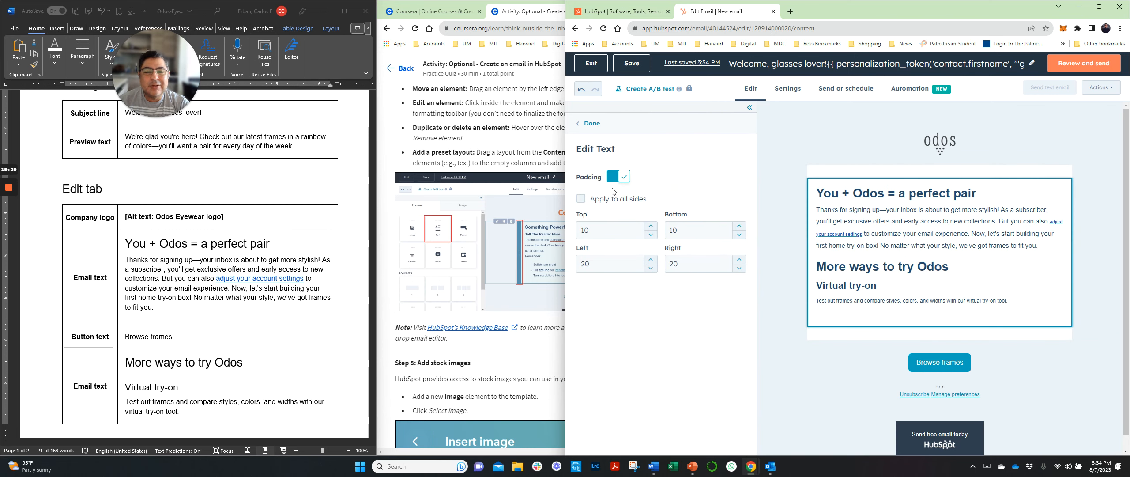
pyautogui.click(580, 126)
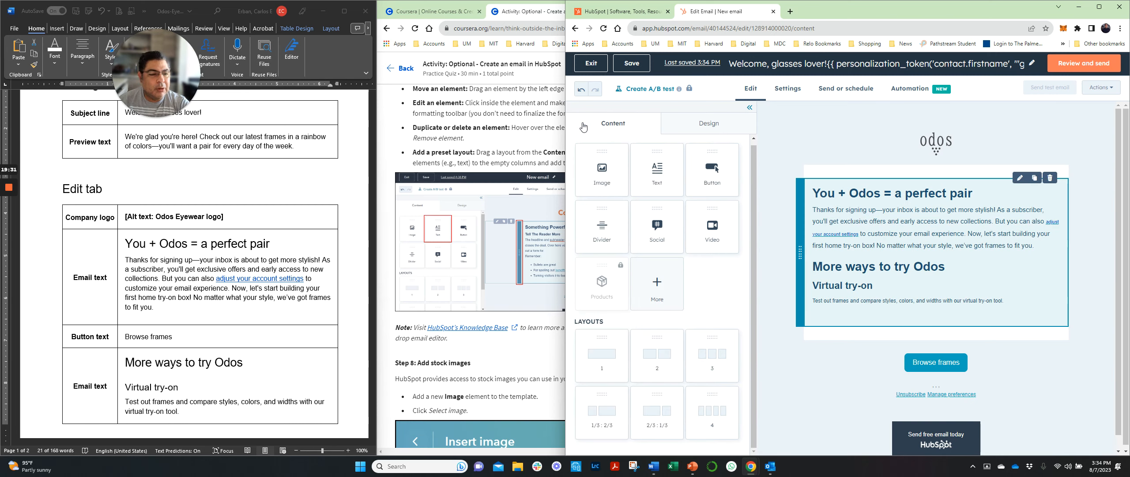
pyautogui.click(601, 354)
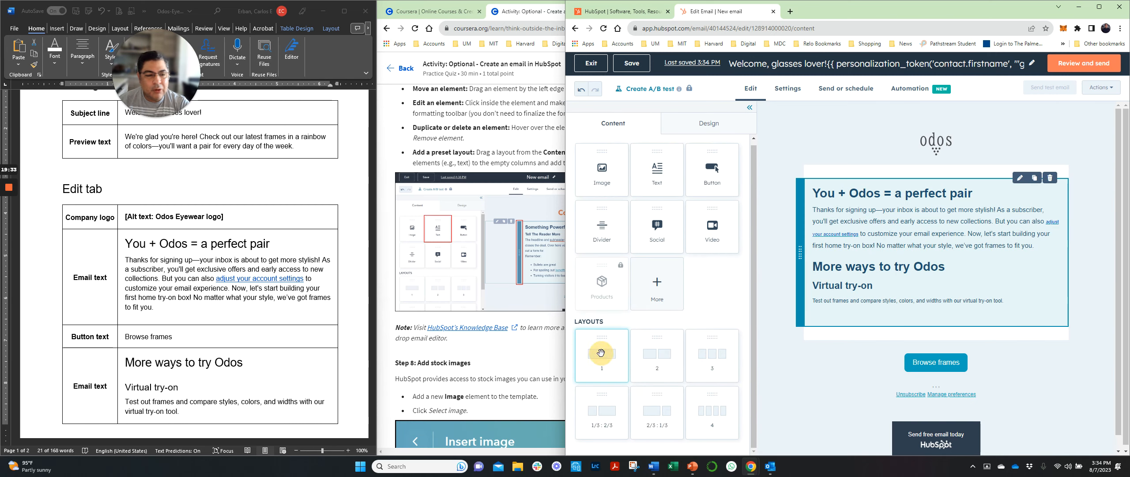
pyautogui.click(646, 353)
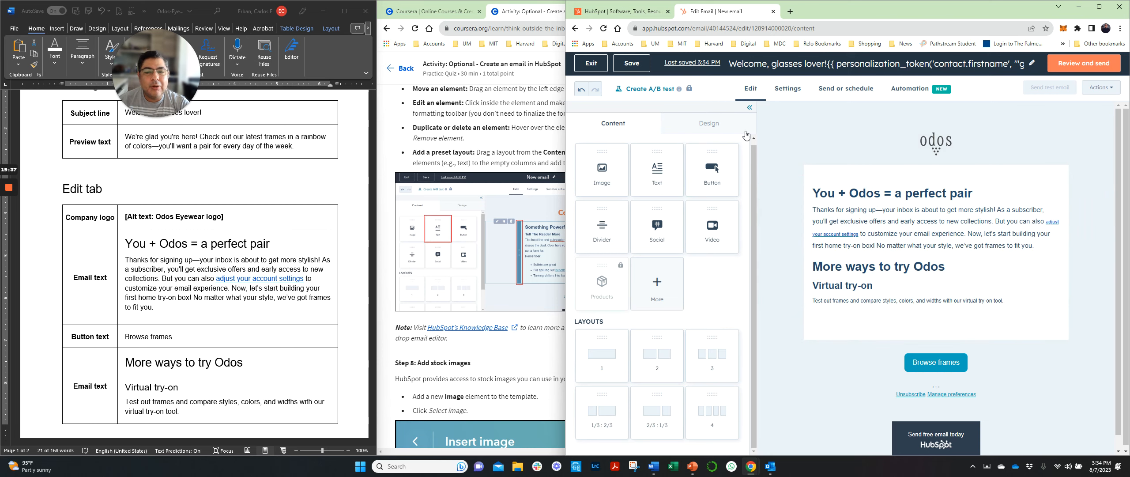
pyautogui.moveTo(8, 220)
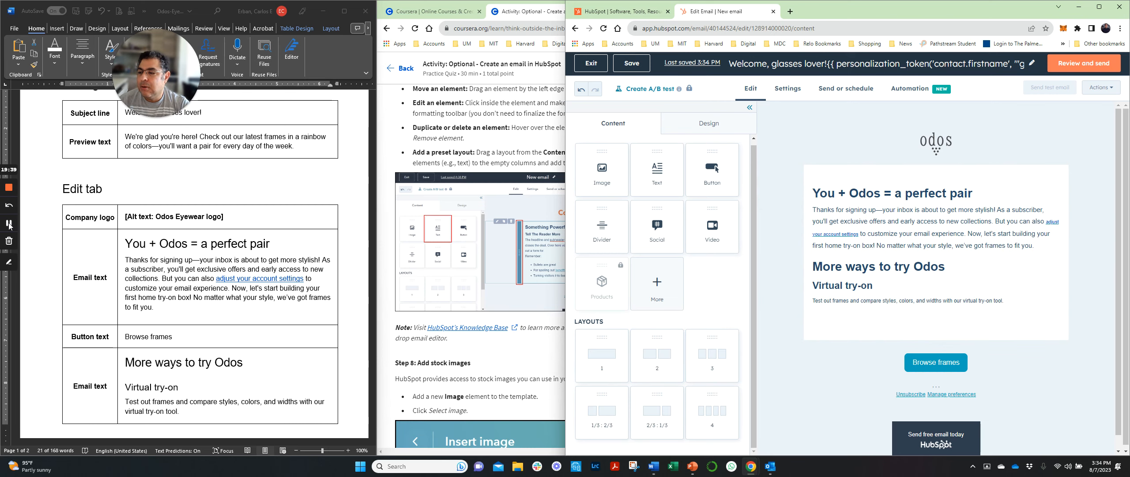
pyautogui.click(843, 214)
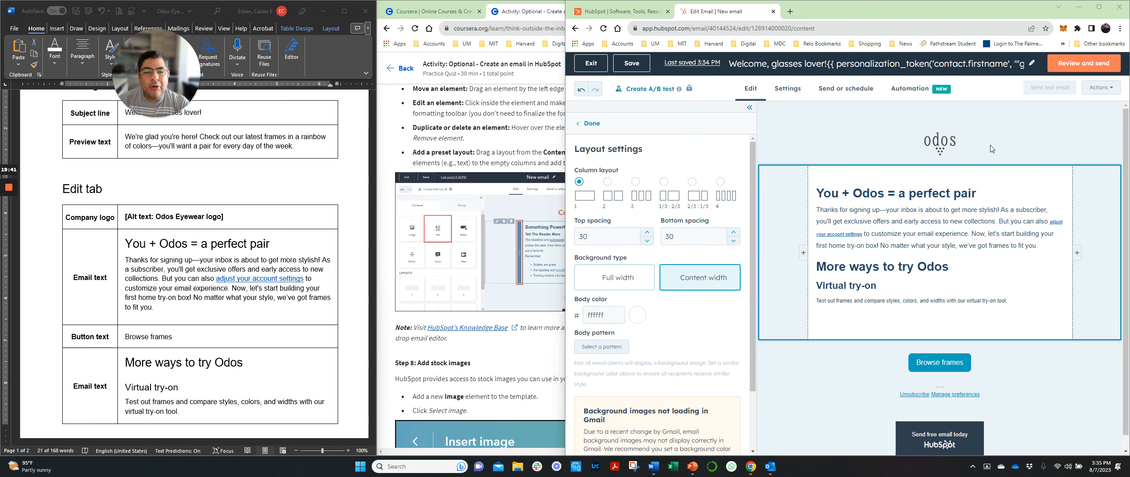
pyautogui.click(591, 124)
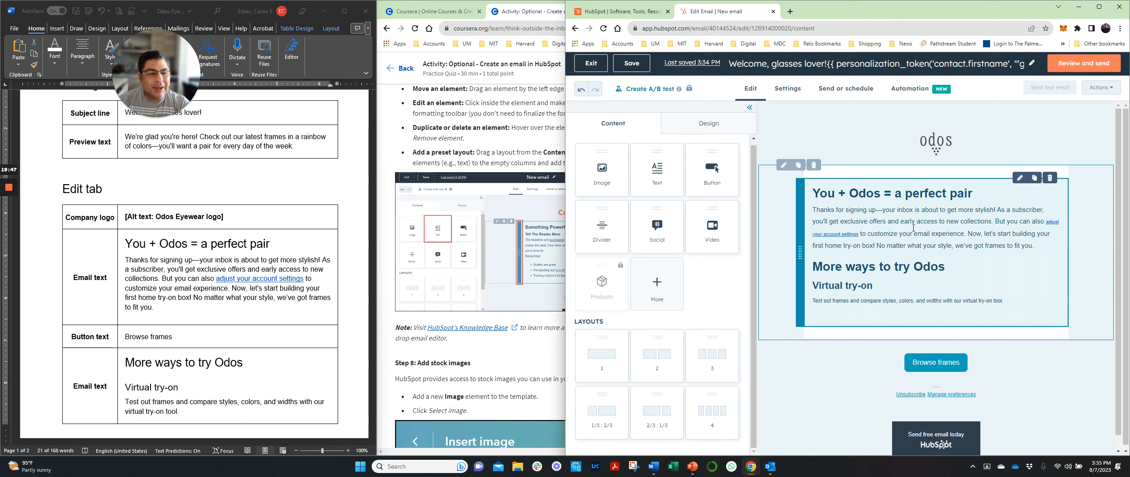
# Switch the section holding both pasted texts to a two-column layout.
pyautogui.click(784, 167)
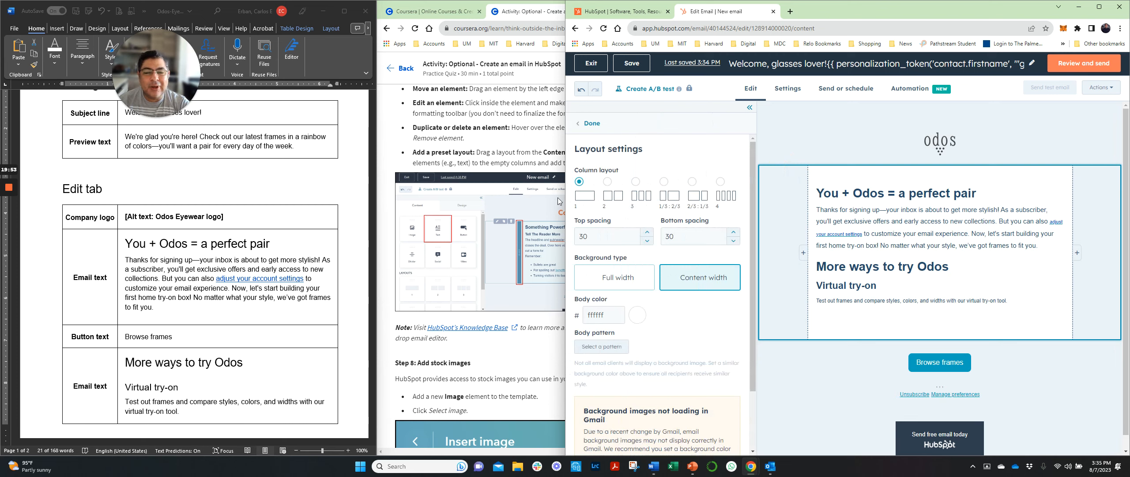
pyautogui.click(608, 182)
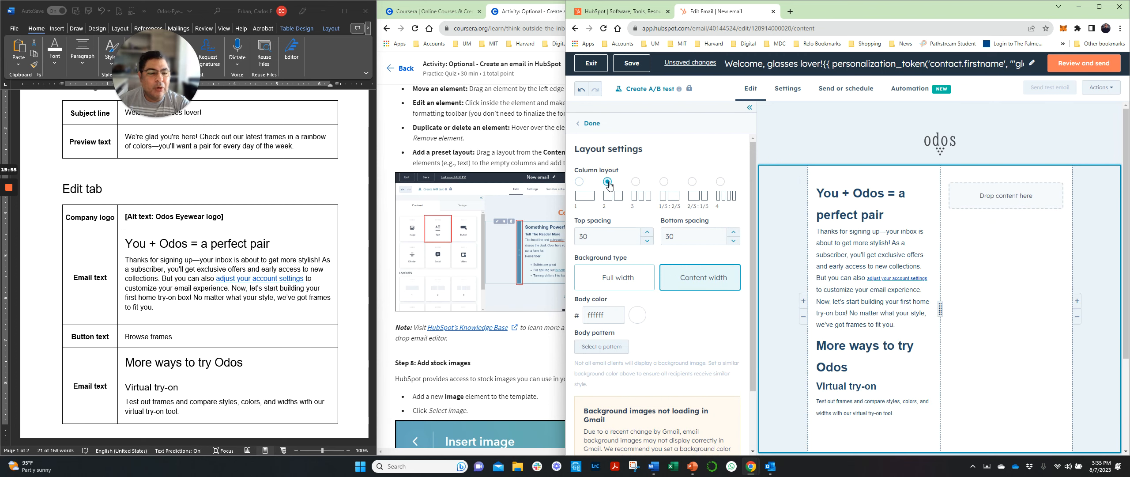
pyautogui.click(635, 182)
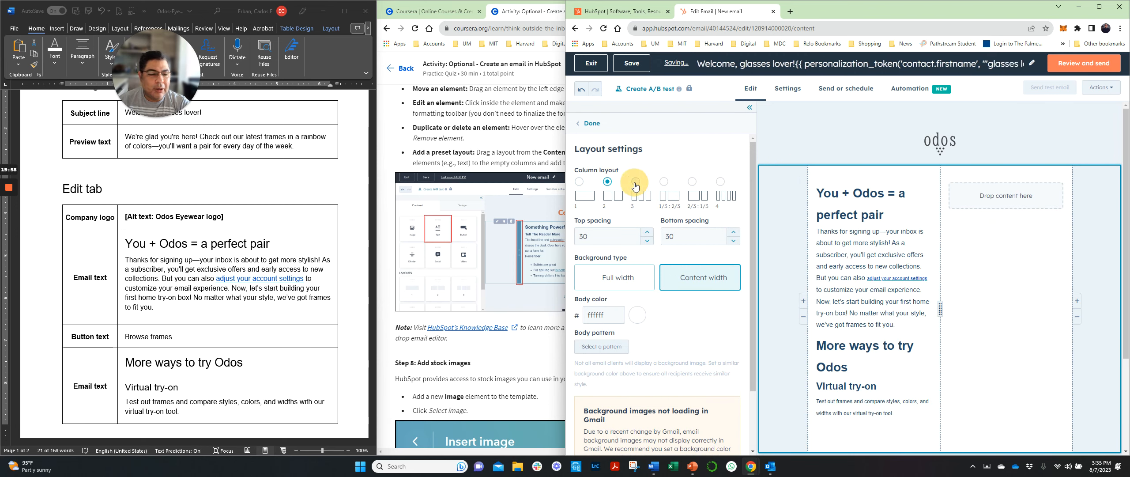
pyautogui.click(609, 185)
pyautogui.click(847, 363)
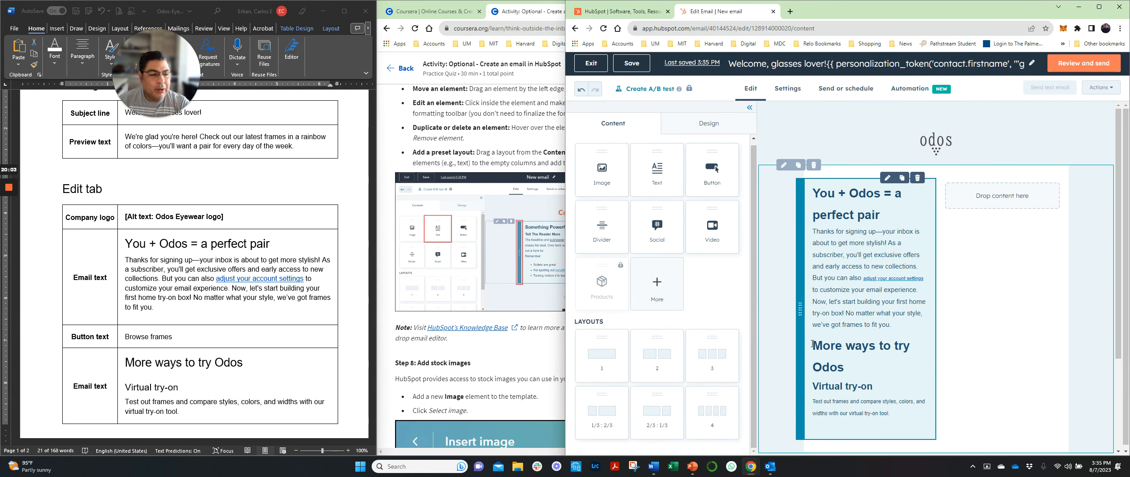
# Try moving the "More ways to try Odos" text into the second column, and delete that text block.
pyautogui.click(889, 386)
pyautogui.click(883, 368)
pyautogui.moveTo(815, 346); pyautogui.dragTo(876, 410)
pyautogui.click(821, 366)
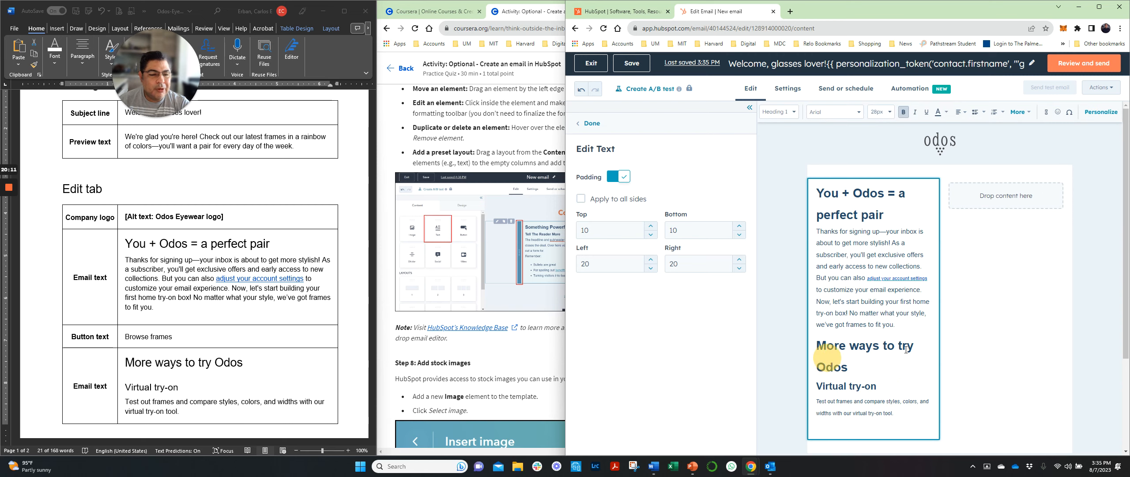
pyautogui.click(968, 269)
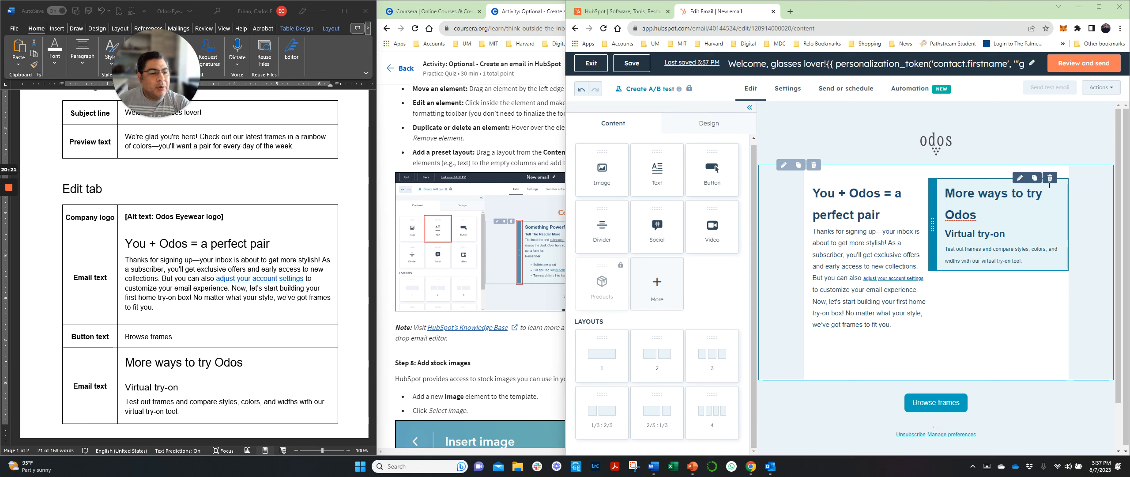
pyautogui.click(1050, 178)
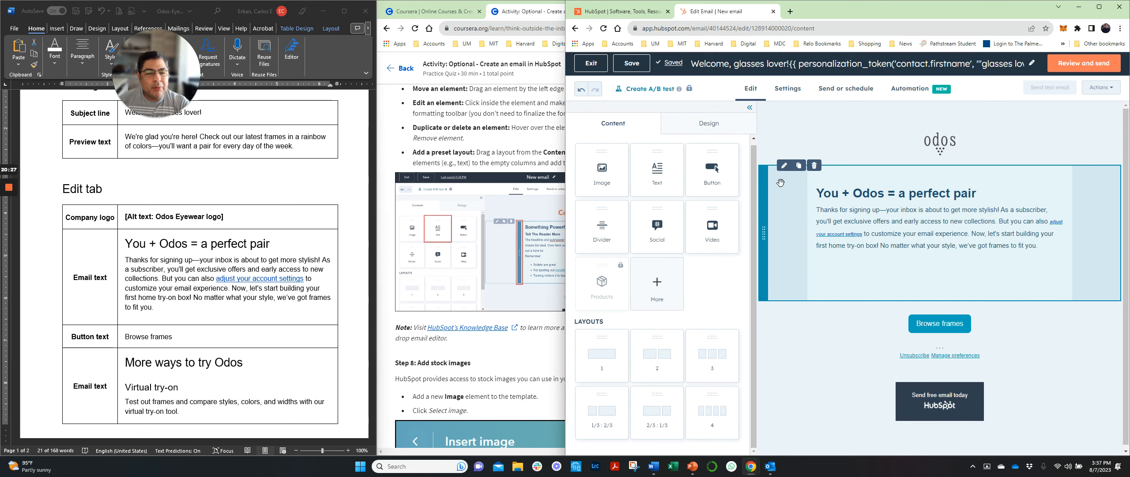
# Set the "You + Odos = a perfect pair" section to two columns and add a text element in the empty second column.
pyautogui.click(782, 169)
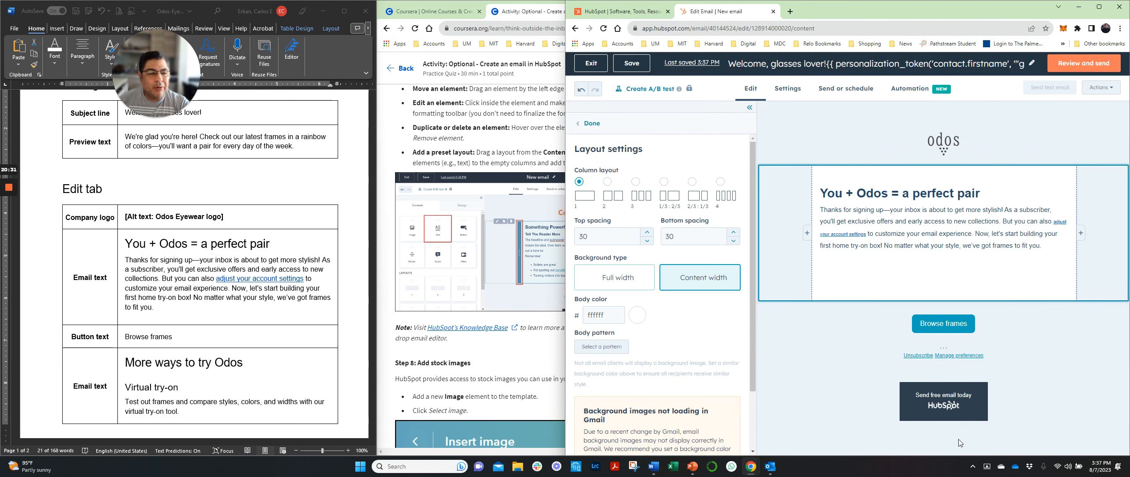
pyautogui.click(608, 186)
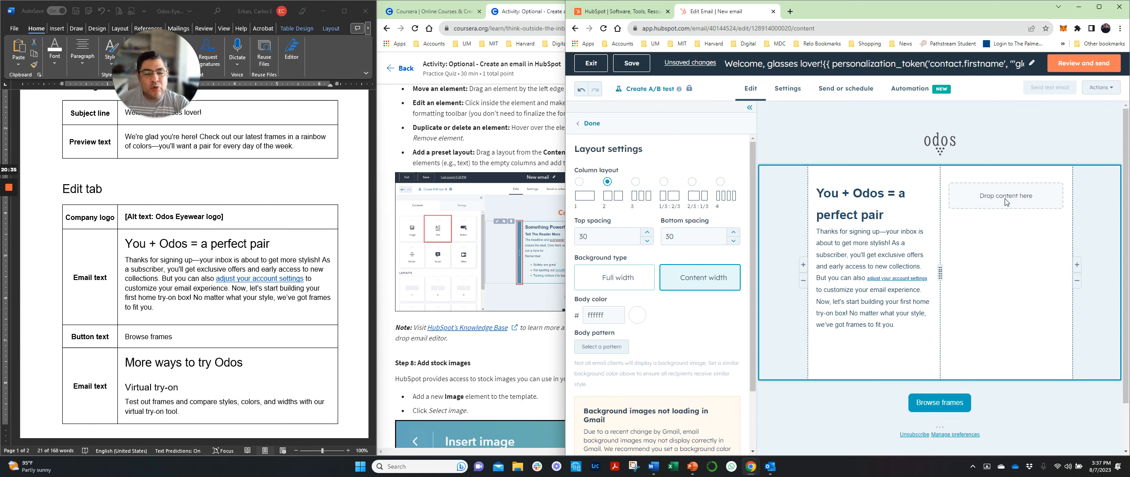
pyautogui.click(592, 125)
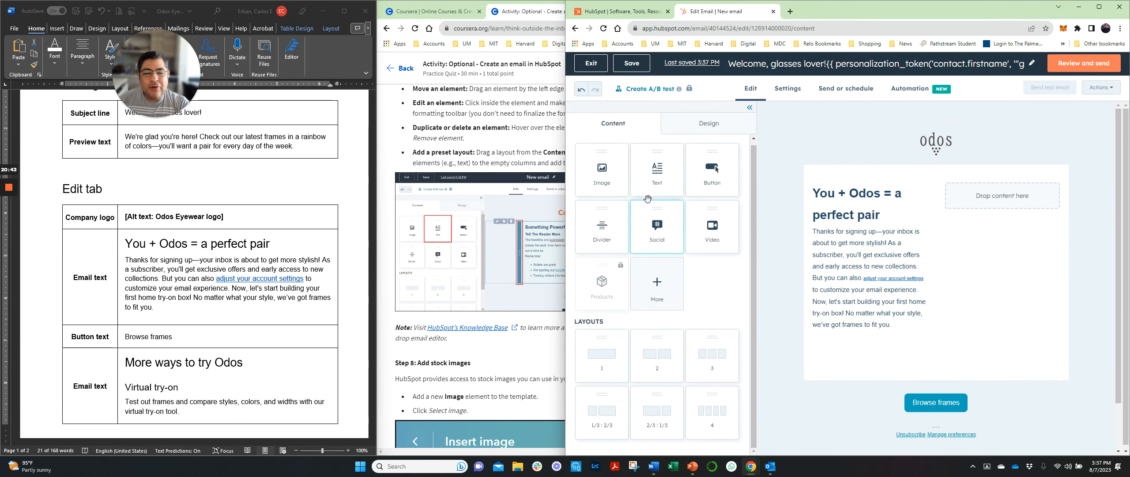
pyautogui.click(658, 172)
pyautogui.moveTo(658, 170); pyautogui.dragTo(986, 202)
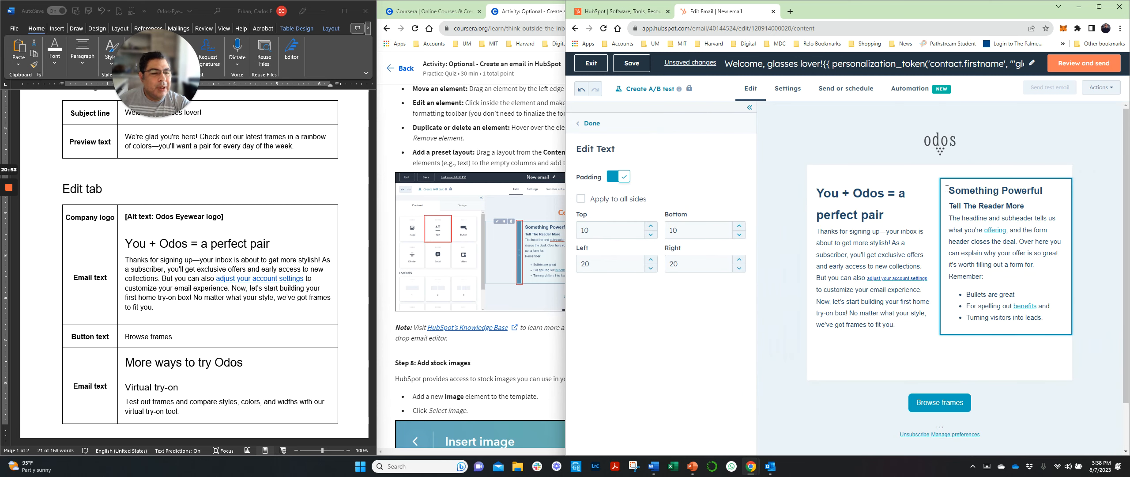
# Copy the "More ways to try Odos" heading with its "Virtual try-on" text from the Word draft.
pyautogui.moveTo(948, 188); pyautogui.dragTo(1059, 329)
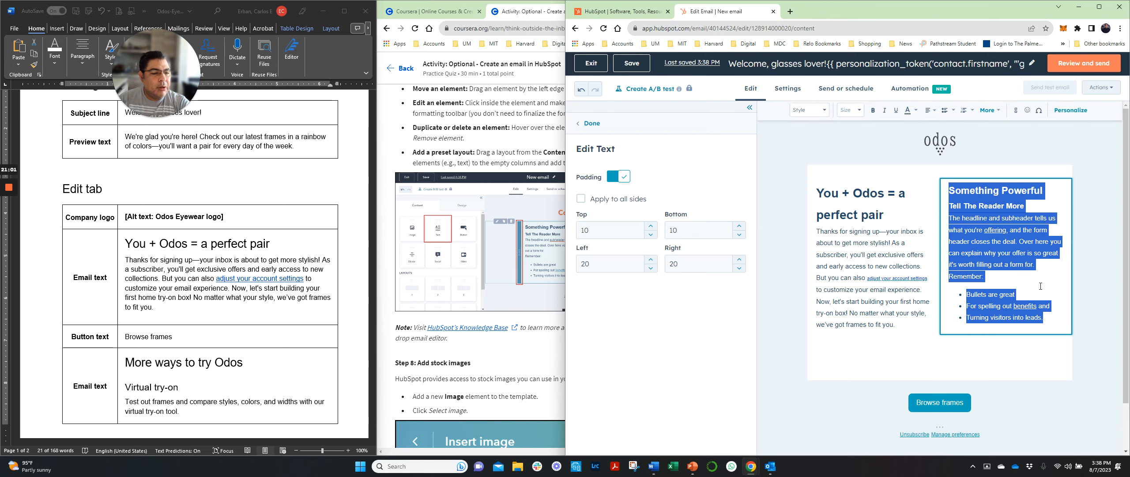
pyautogui.click(949, 190)
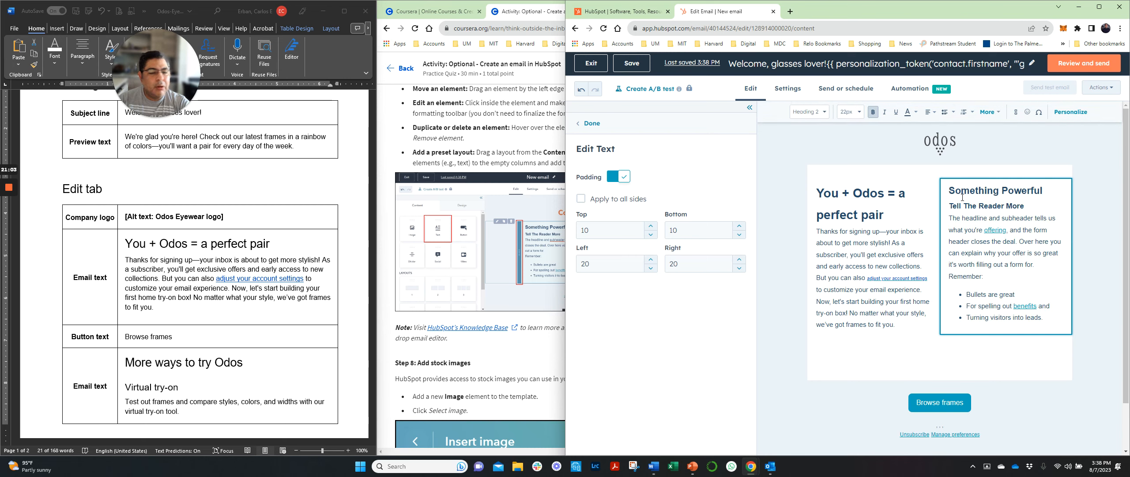
pyautogui.click(127, 366)
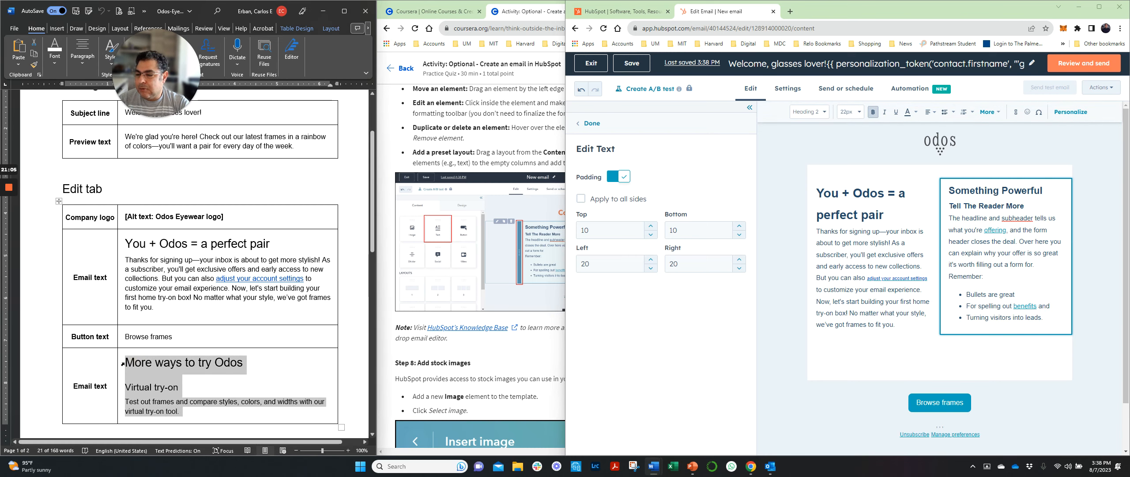
pyautogui.click(134, 363)
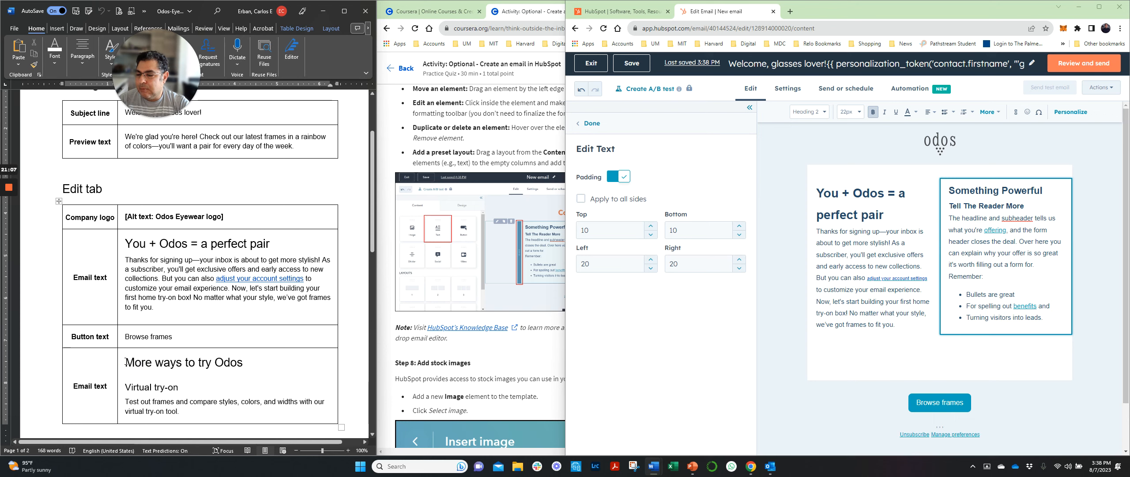
pyautogui.moveTo(125, 362); pyautogui.dragTo(216, 410)
pyautogui.hotkey('ctrl', 'c')
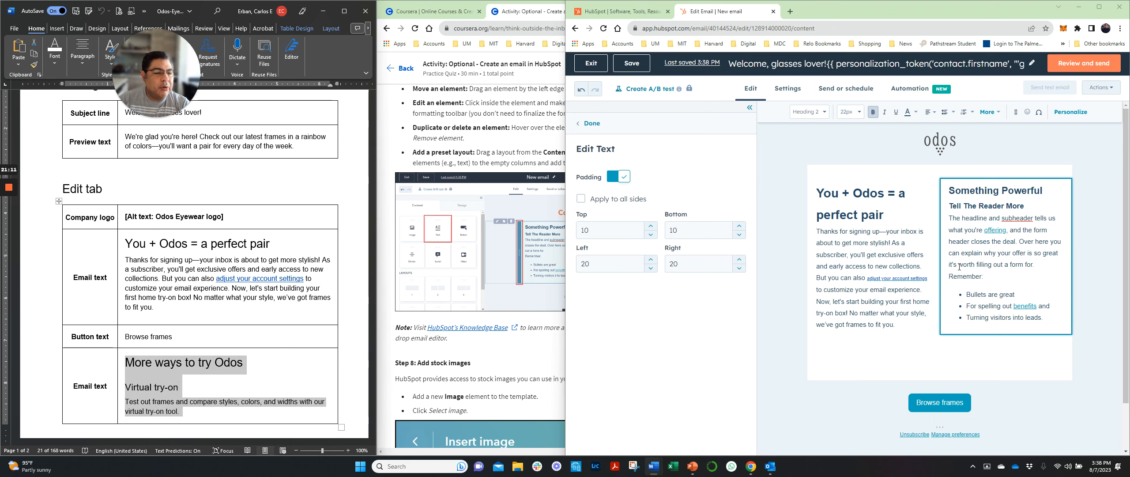
# Replace all placeholder text in the second column with the copied "More ways to try Odos" text and finish editing the text element.
pyautogui.moveTo(949, 189); pyautogui.dragTo(1017, 293)
pyautogui.tripleClick(955, 188)
pyautogui.moveTo(955, 189); pyautogui.dragTo(1041, 300)
pyautogui.click(986, 260)
pyautogui.click(1044, 322)
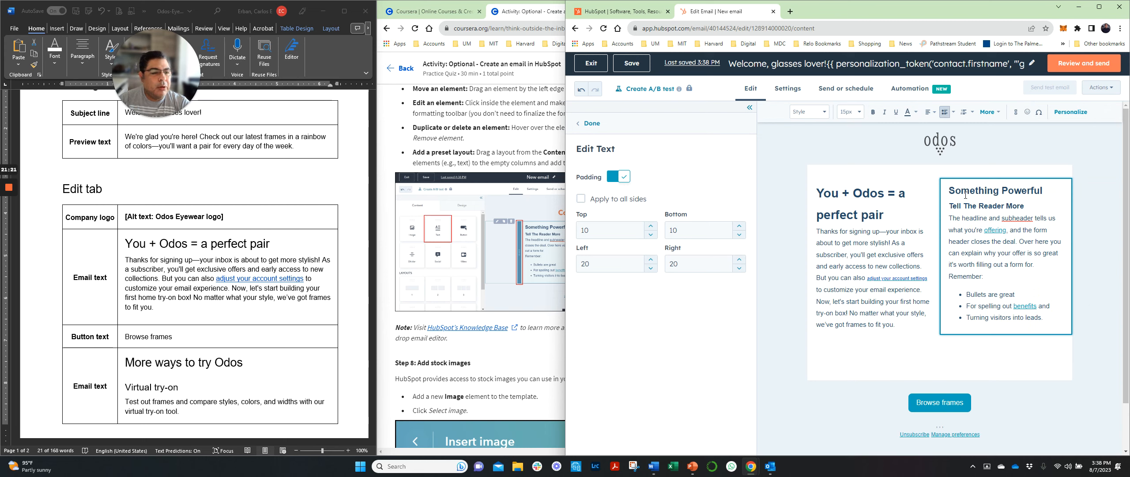
pyautogui.moveTo(949, 190); pyautogui.dragTo(1043, 321)
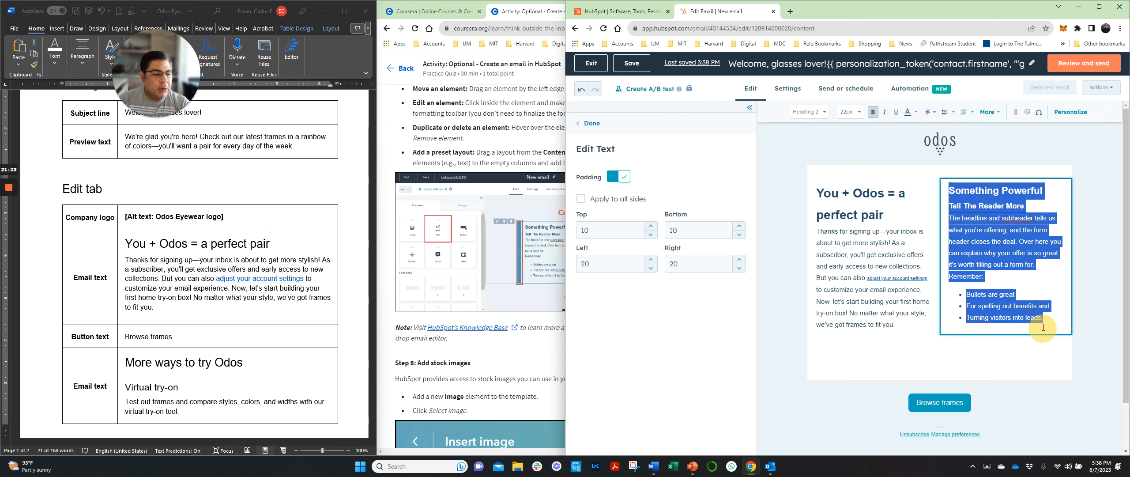
pyautogui.hotkey('ctrl', 'v')
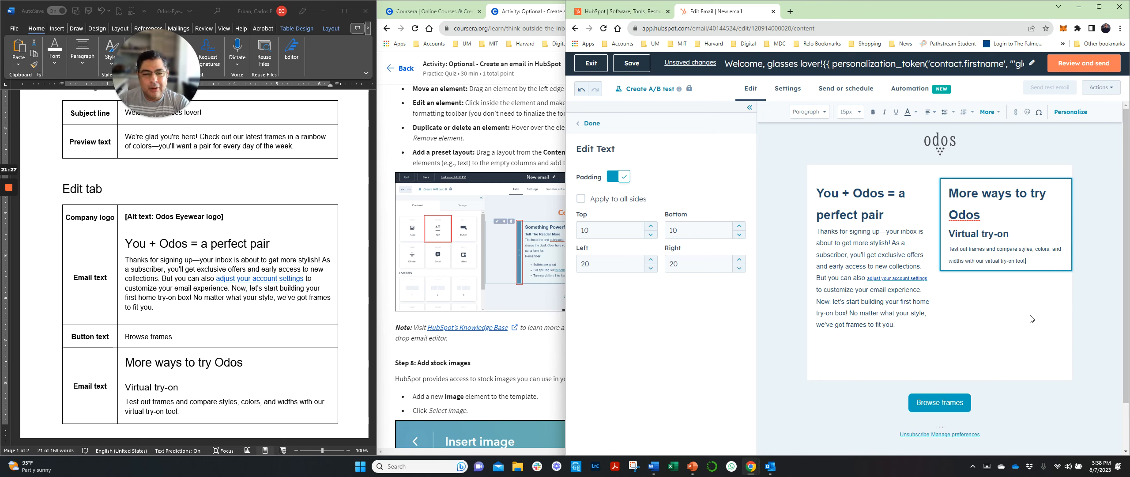
pyautogui.click(591, 123)
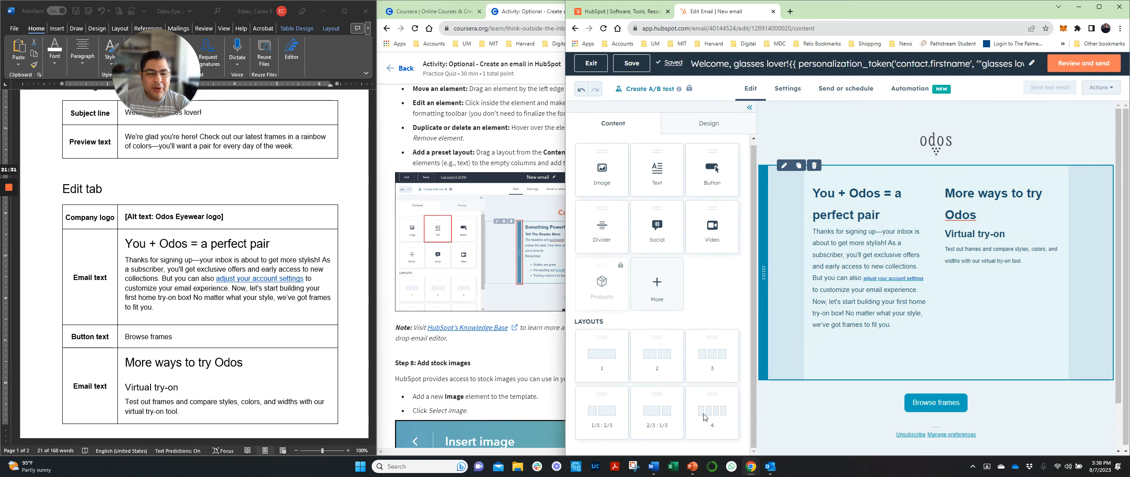
# Check the remaining email text in the Word draft and snap the HubSpot window to the right third of the screen.
pyautogui.moveTo(1071, 338)
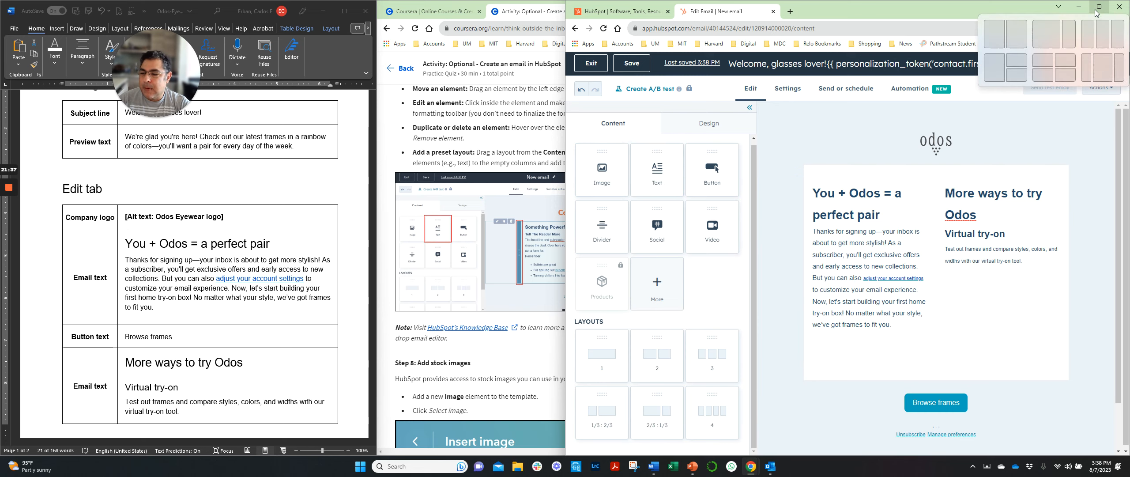
pyautogui.scroll(-5, 309, 334)
pyautogui.scroll(-5, 309, 334)
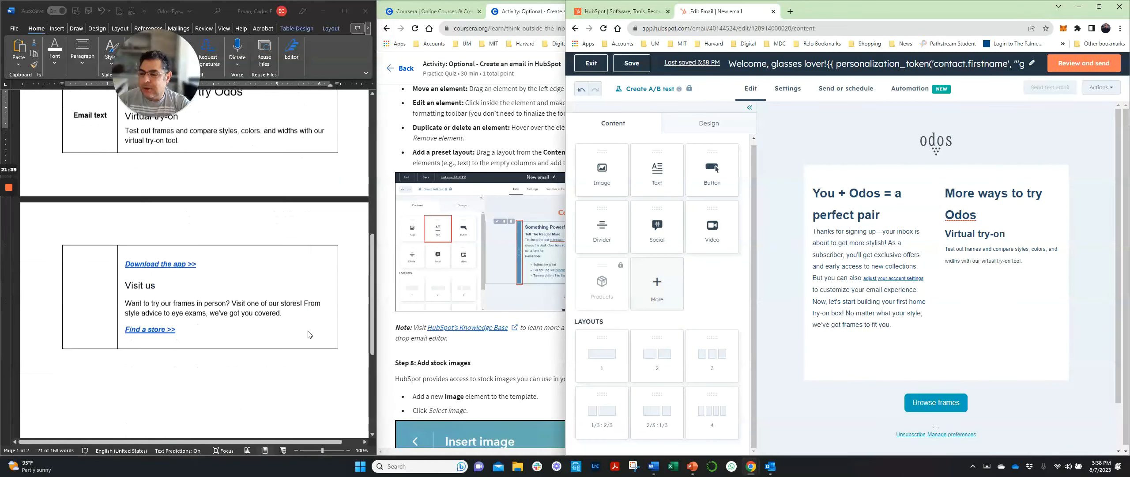
pyautogui.scroll(10, 300, 185)
pyautogui.scroll(2, 288, 196)
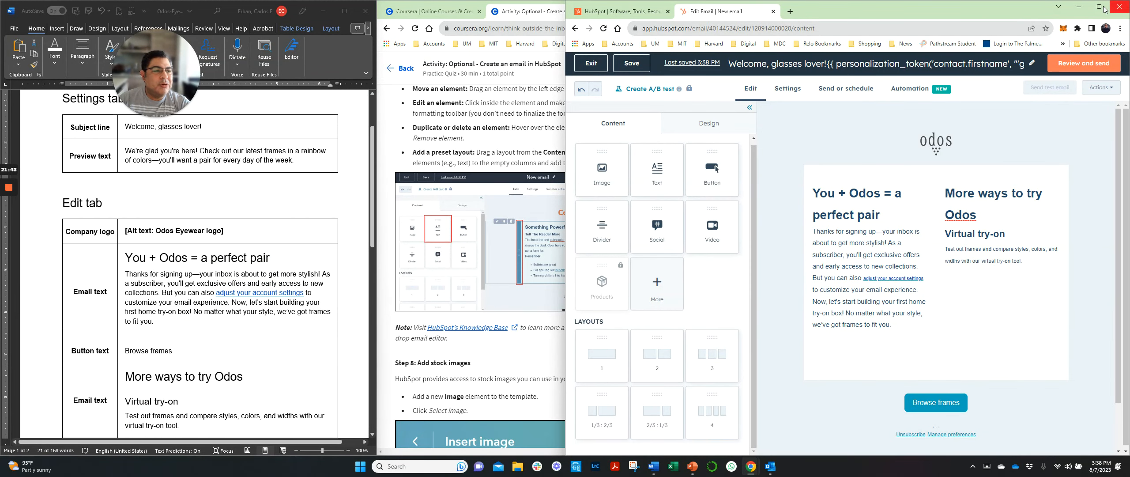
pyautogui.moveTo(1100, 10)
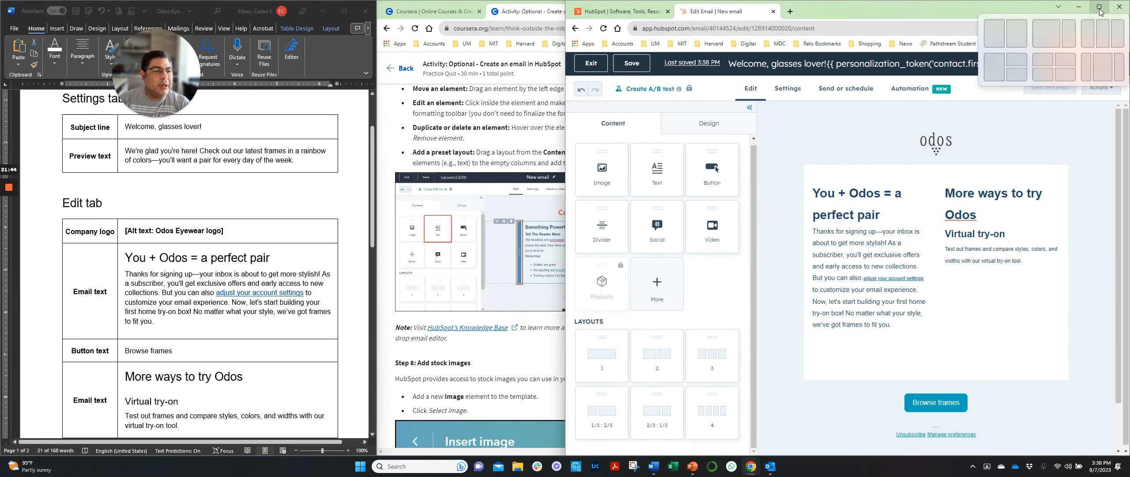
pyautogui.click(1118, 39)
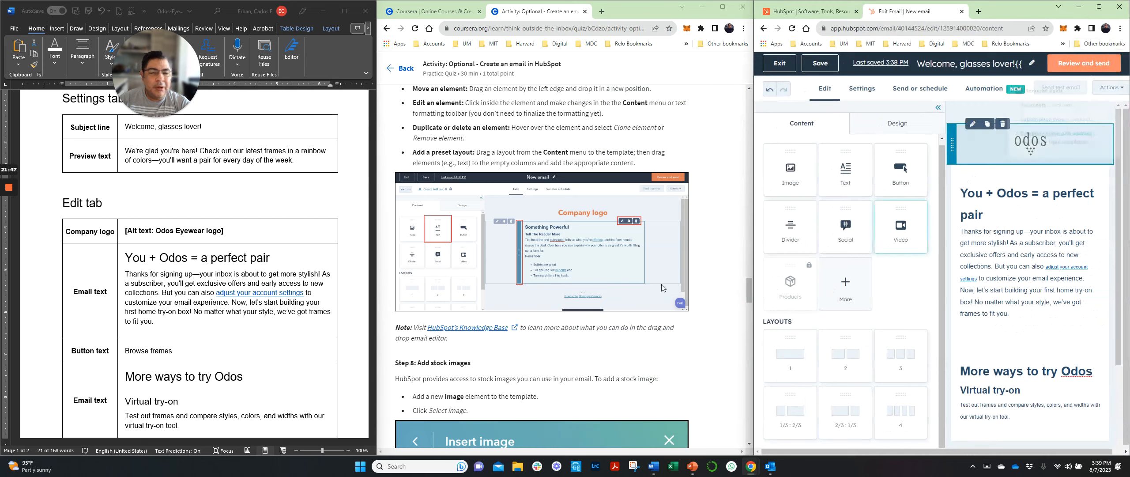
# Following Step 8 of the Coursera activity, add an image element below the "Virtual try-on" text in the email.
pyautogui.scroll(-2, 631, 279)
pyautogui.scroll(-4, 630, 279)
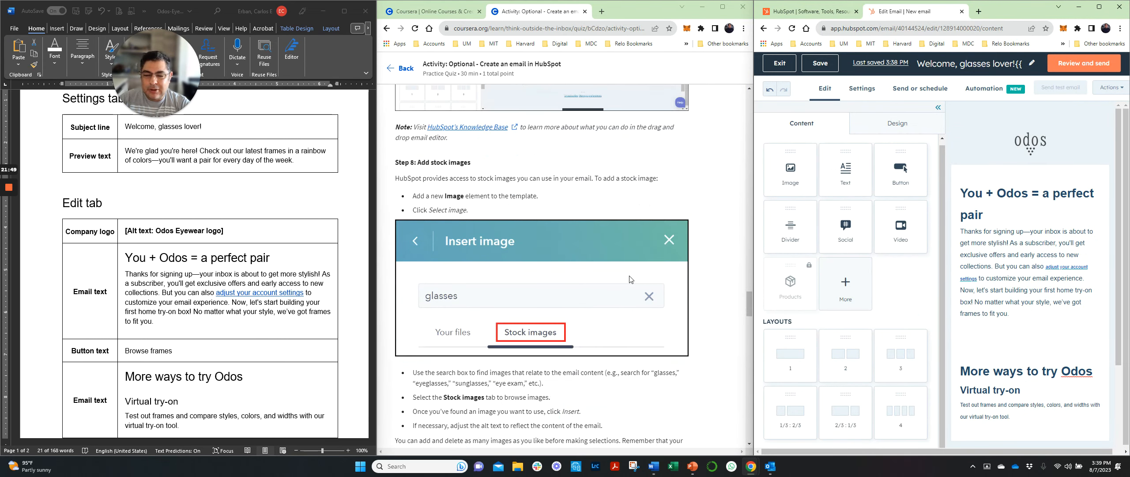
pyautogui.scroll(1, 629, 279)
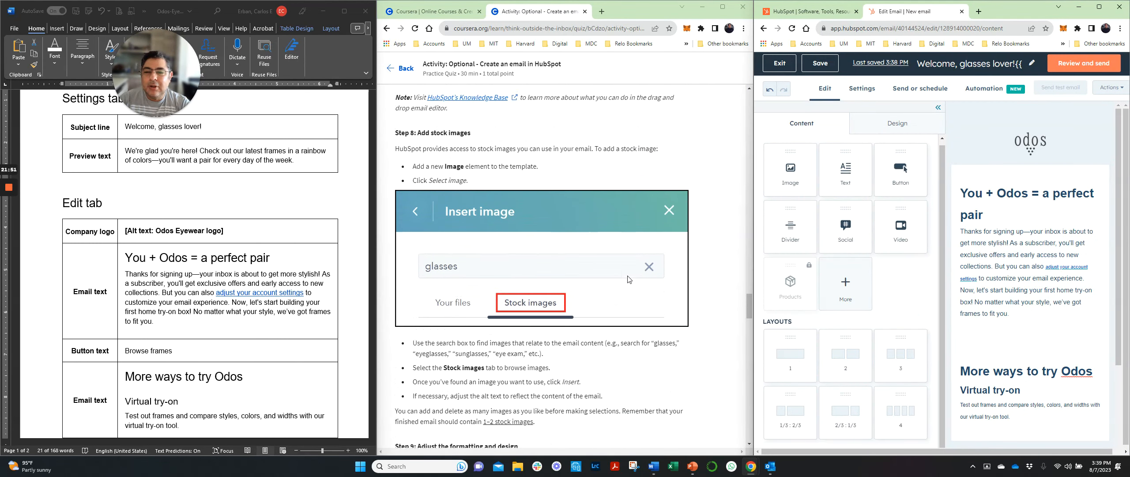
pyautogui.scroll(1, 619, 274)
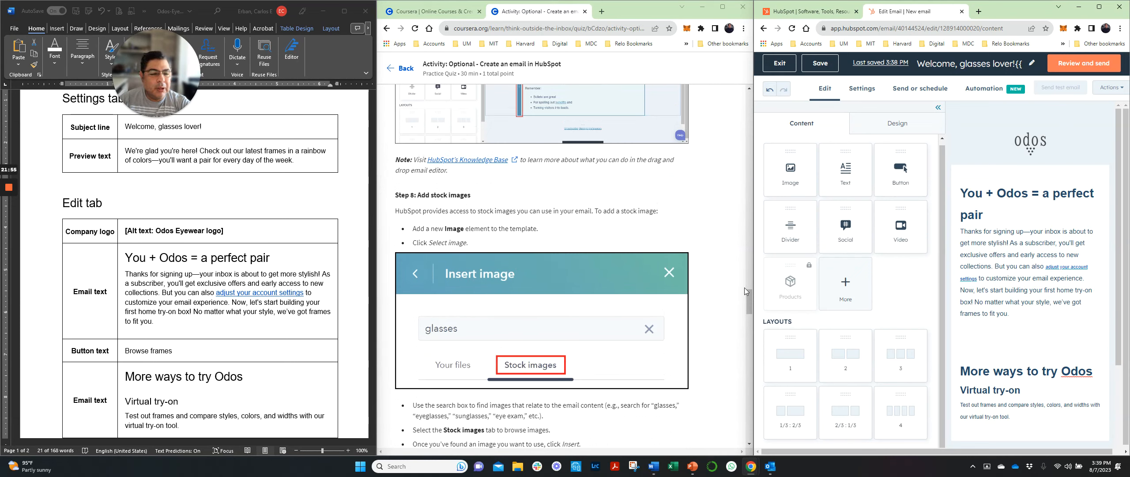
pyautogui.scroll(-1, 889, 282)
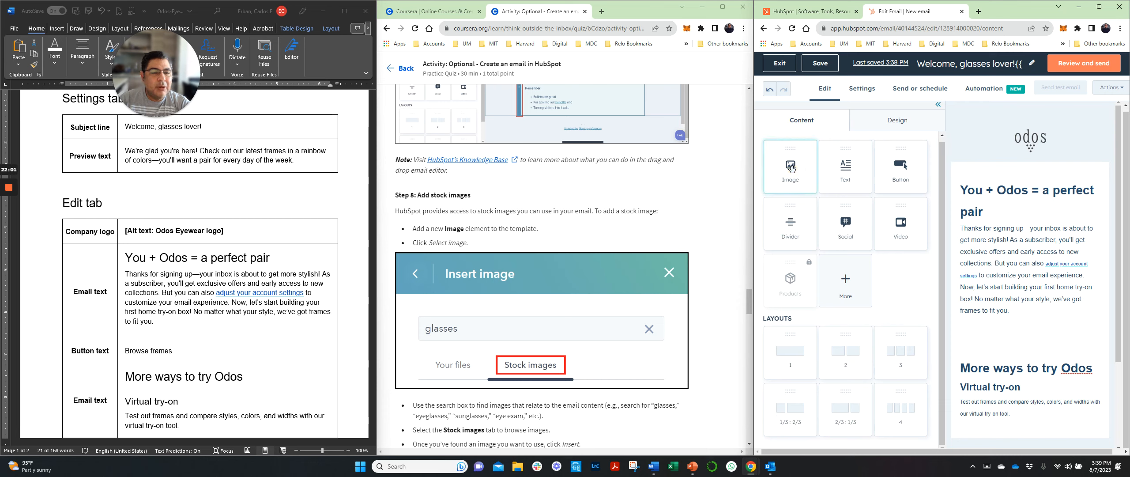
pyautogui.moveTo(1126, 265); pyautogui.dragTo(1128, 426)
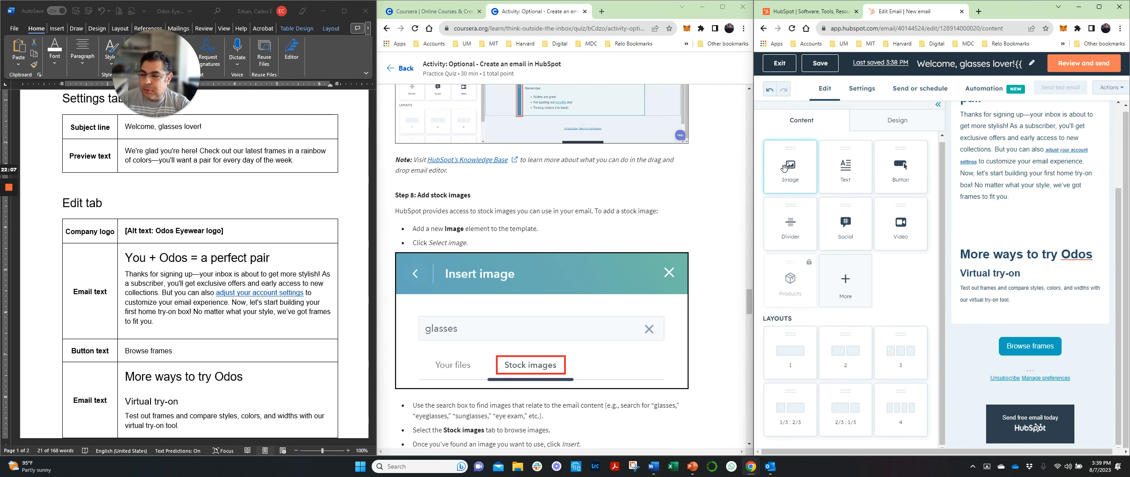
pyautogui.moveTo(784, 167); pyautogui.dragTo(1033, 362)
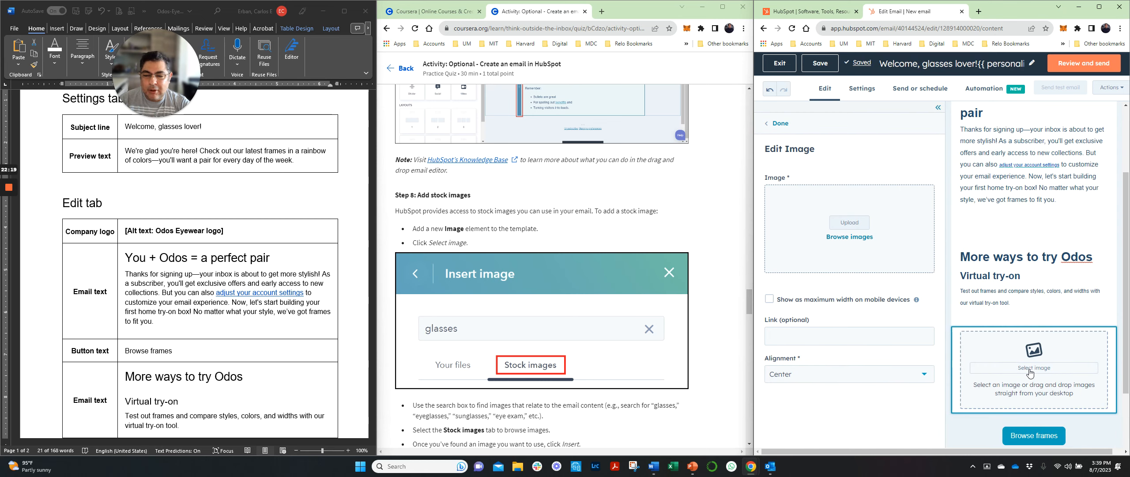
# Search the stock images for "glasses" and insert the close-up of a bearded young man in glasses at a computer.
pyautogui.click(1030, 369)
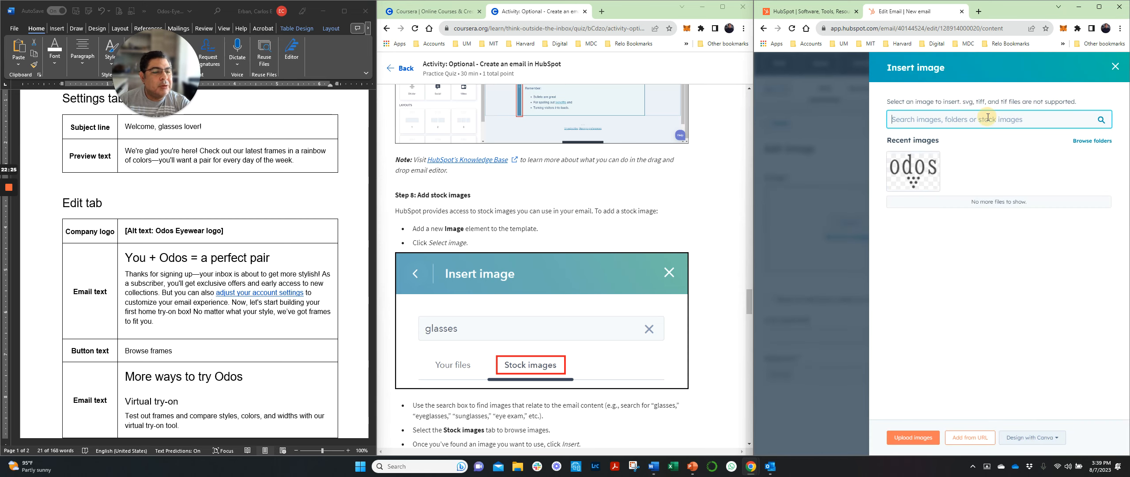
pyautogui.write('g')
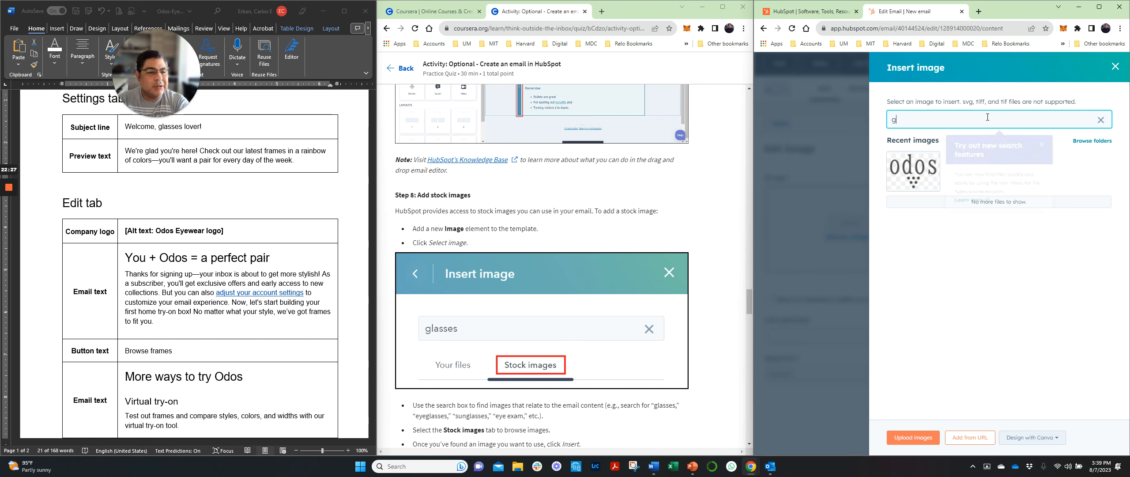
pyautogui.write('lasses')
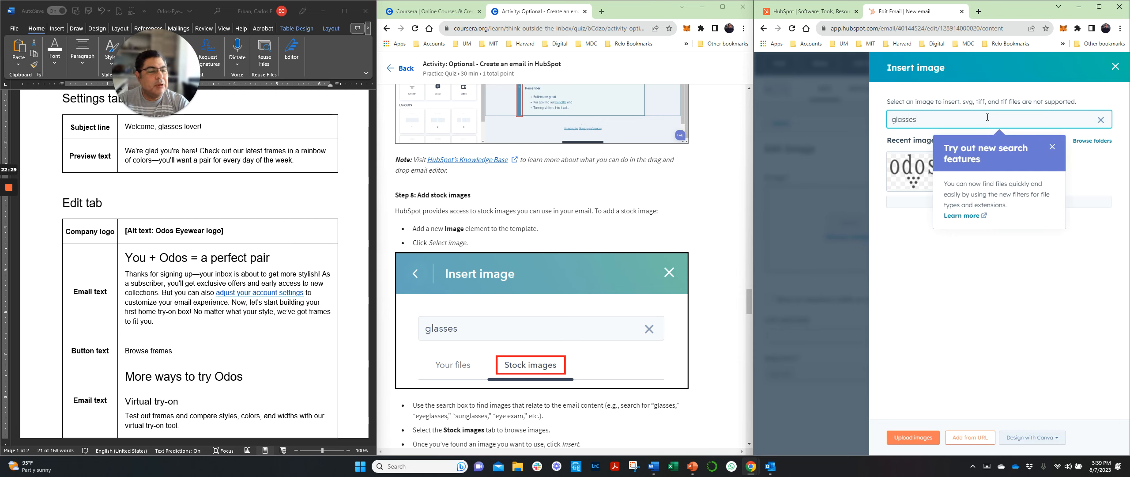
pyautogui.press('Return')
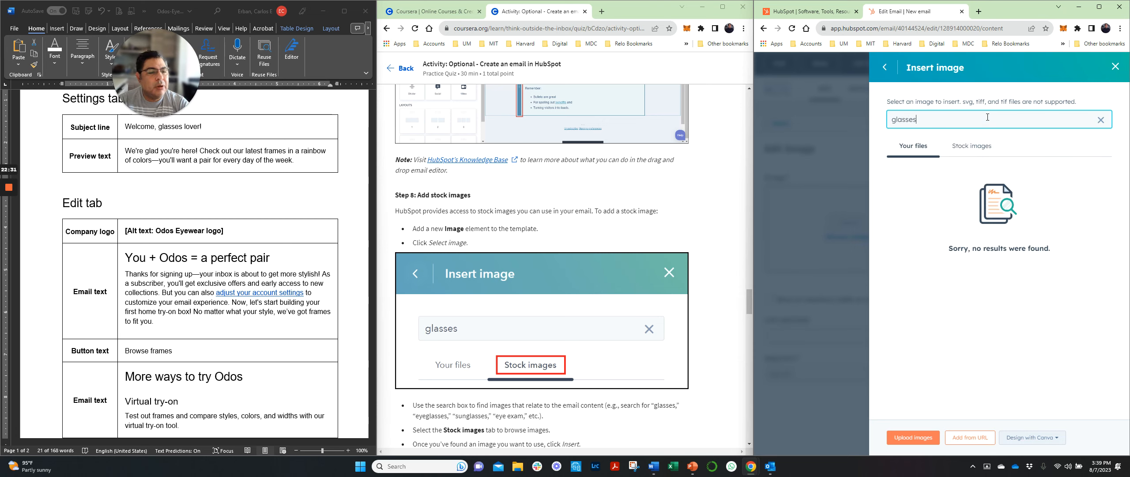
pyautogui.click(977, 147)
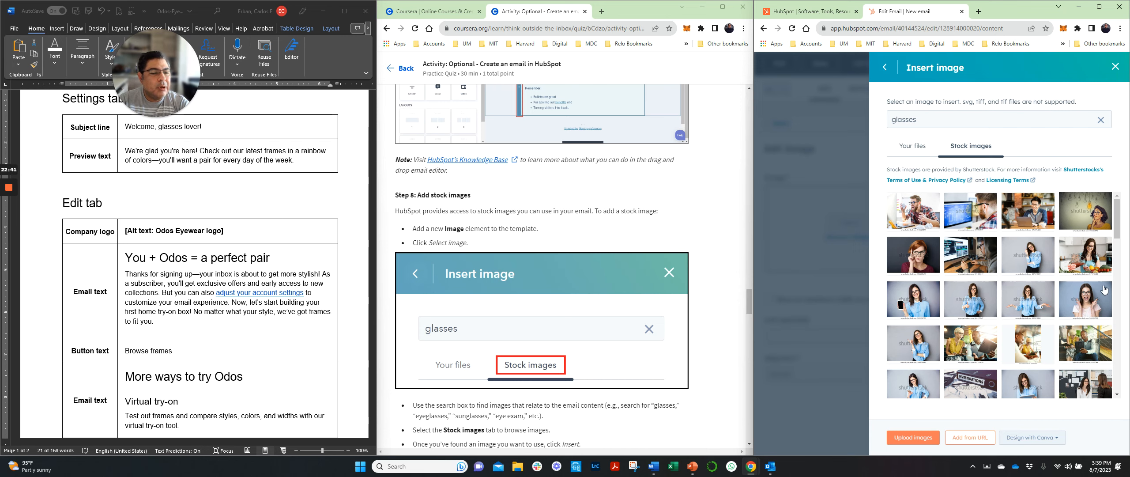
pyautogui.click(973, 213)
pyautogui.click(907, 436)
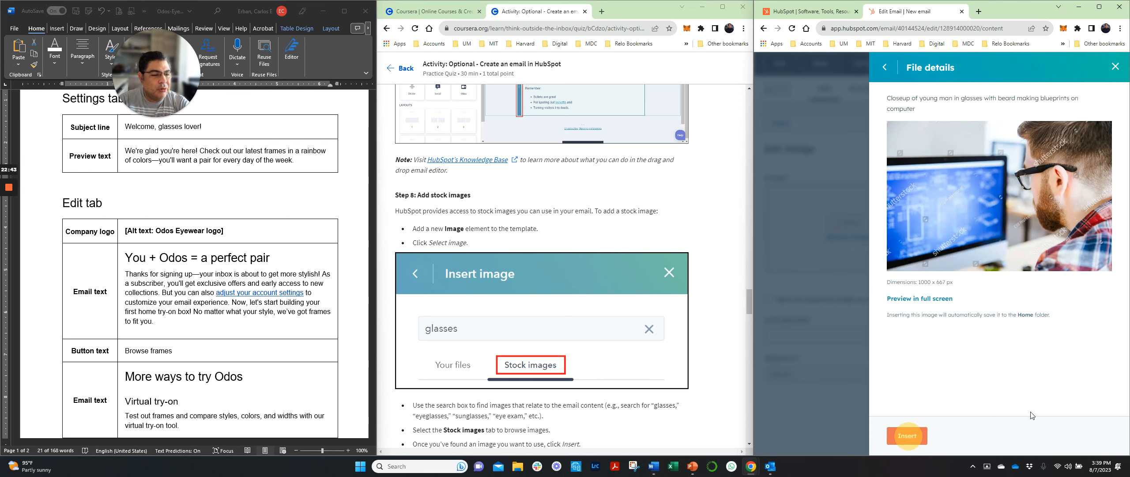
pyautogui.click(830, 185)
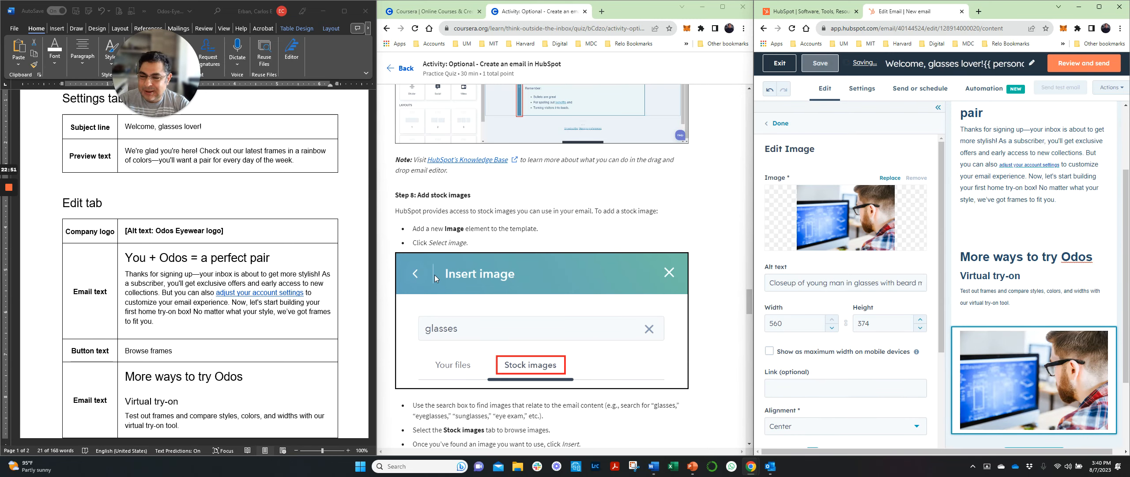
# Following Step 9 of the Coursera activity, open the email's overall design settings and minimize the Word draft.
pyautogui.scroll(-10, 708, 328)
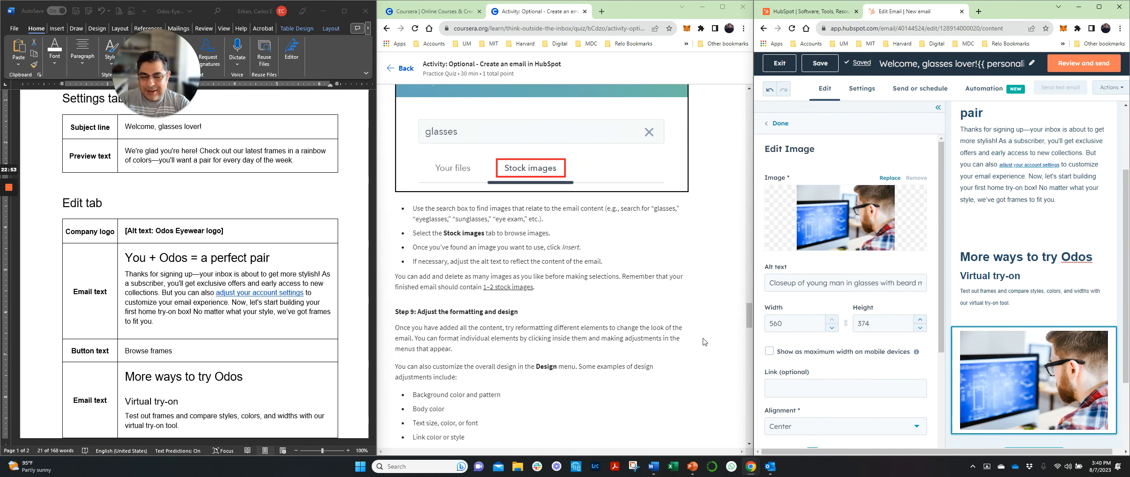
pyautogui.scroll(6, 703, 339)
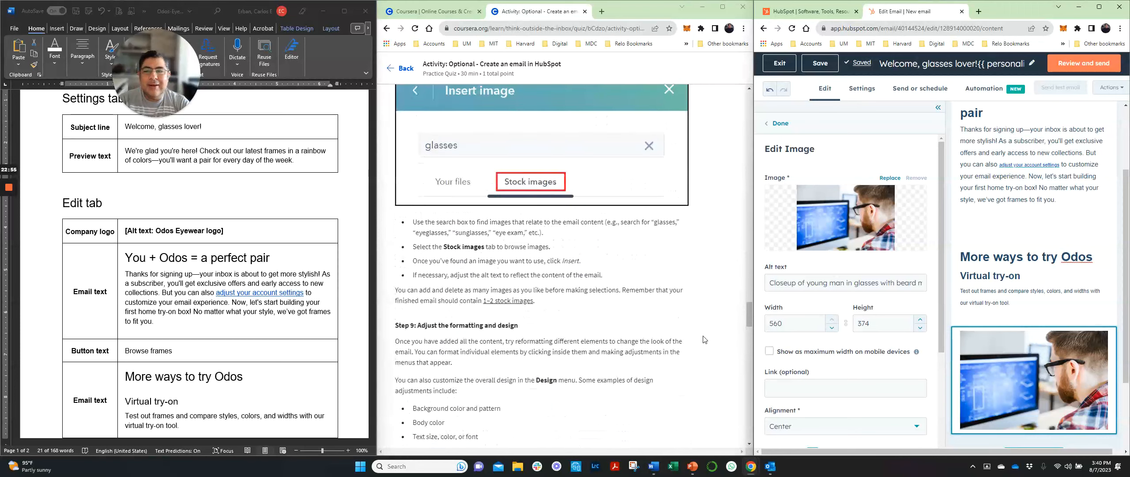
pyautogui.scroll(-3, 704, 339)
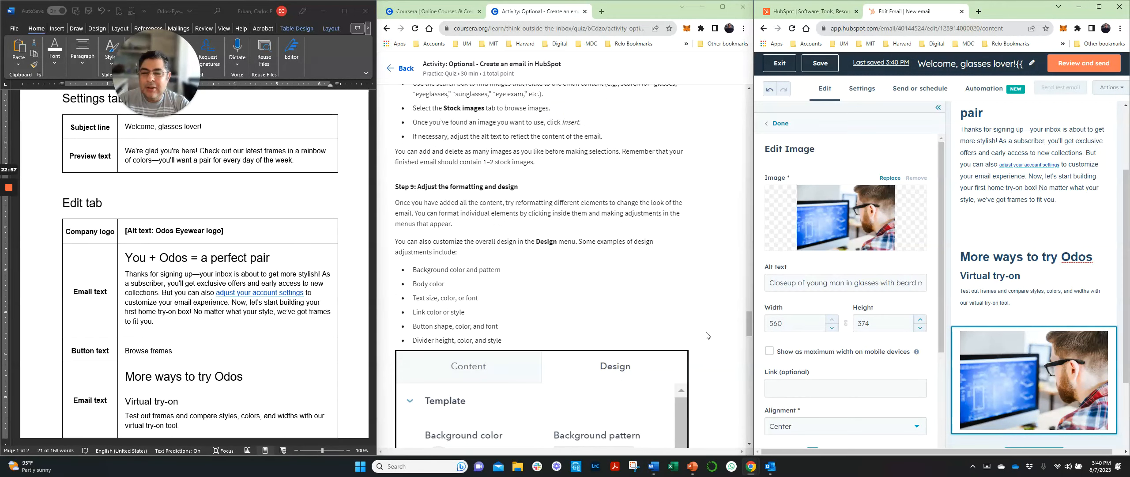
pyautogui.scroll(2, 711, 324)
pyautogui.scroll(-2, 711, 324)
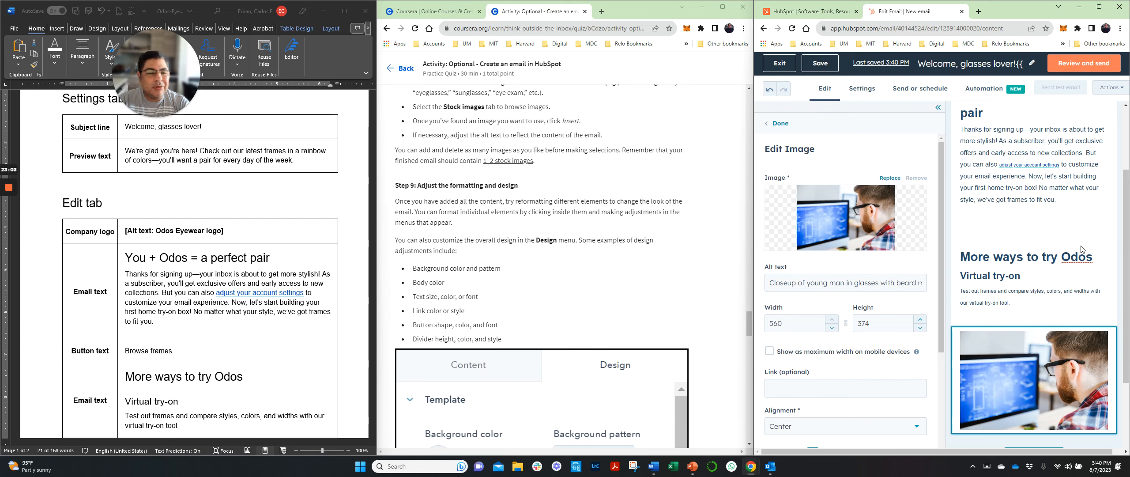
pyautogui.scroll(2, 1082, 250)
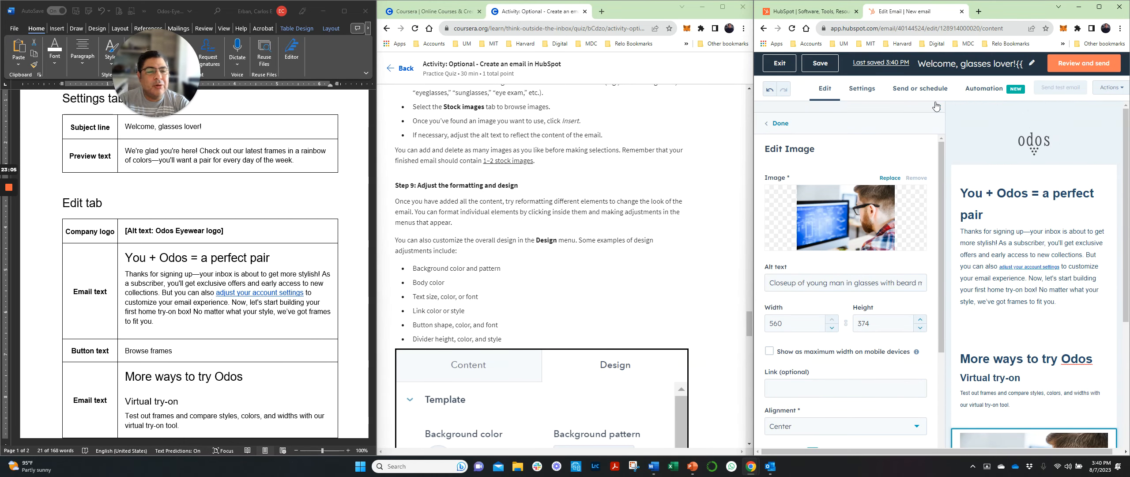
pyautogui.click(778, 123)
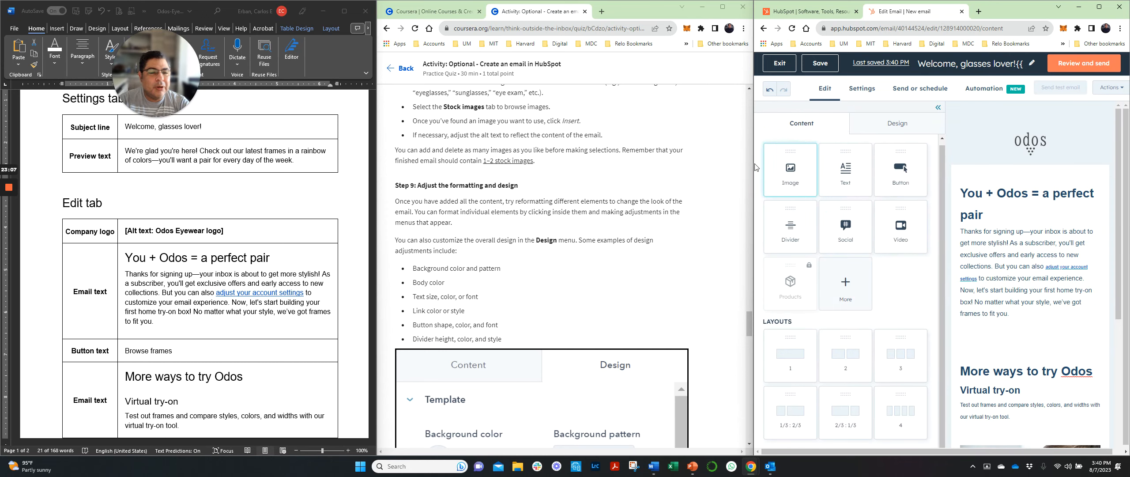
pyautogui.click(899, 128)
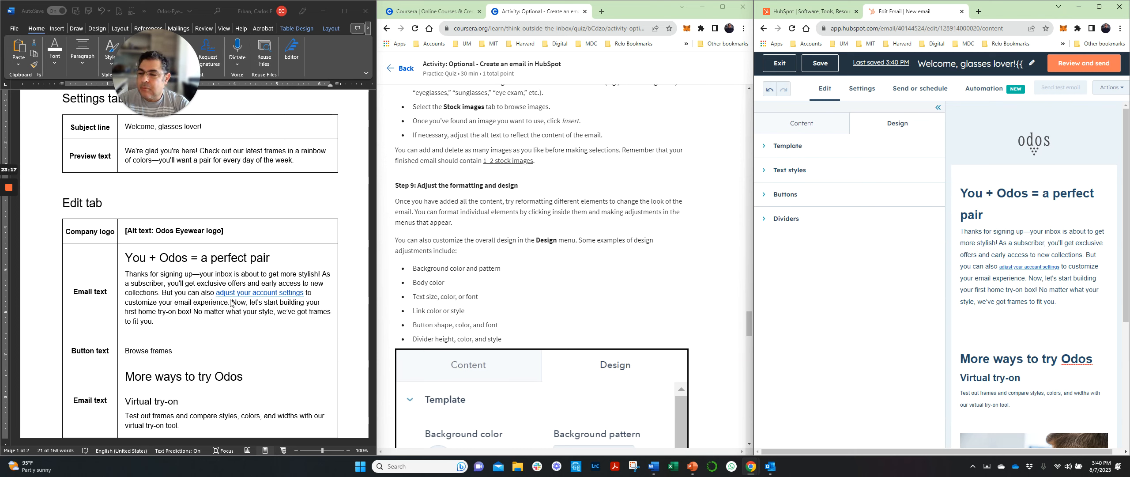
pyautogui.click(324, 13)
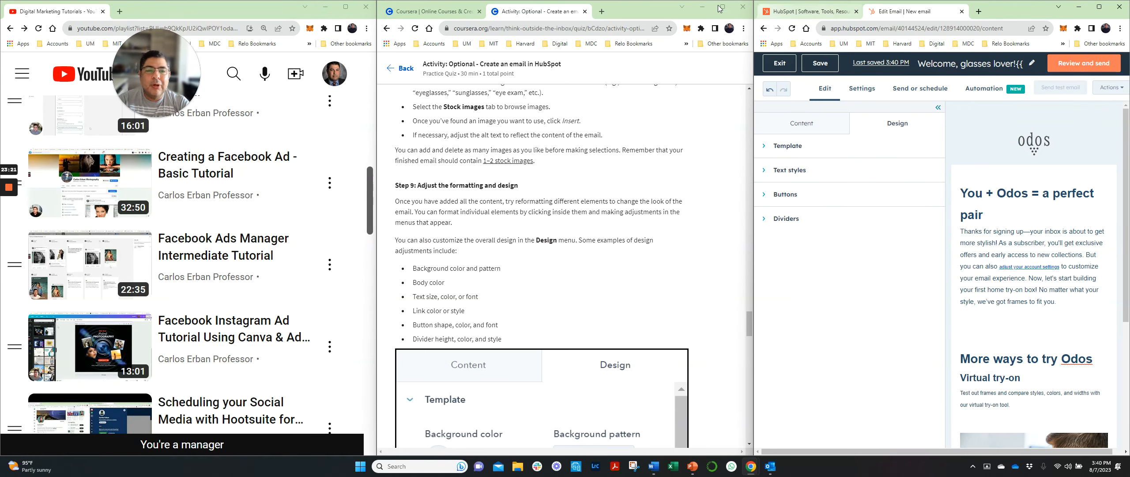
# Arrange the Coursera activity and the HubSpot email editor side by side, and read the design adjustments suggested in Step 9.
pyautogui.moveTo(723, 7)
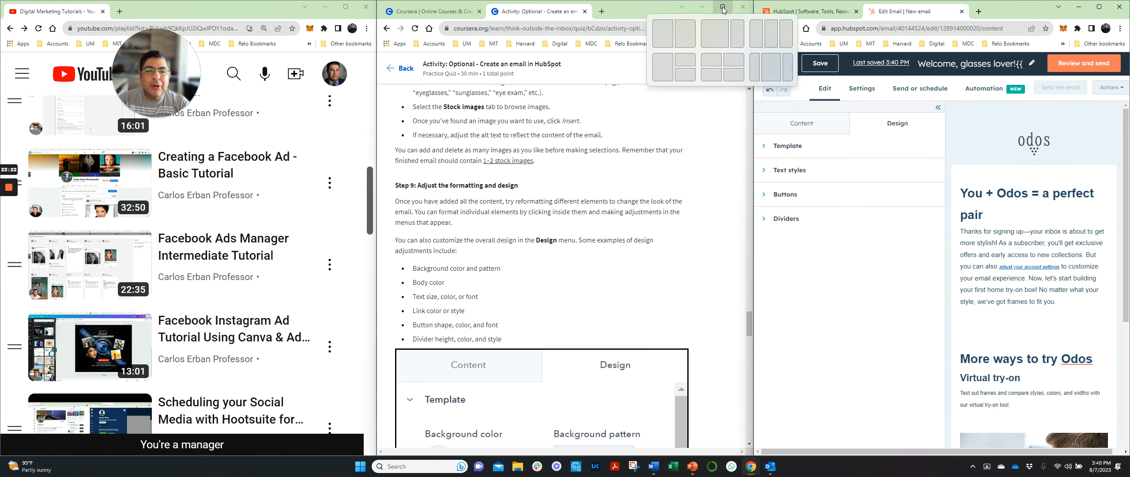
pyautogui.click(663, 39)
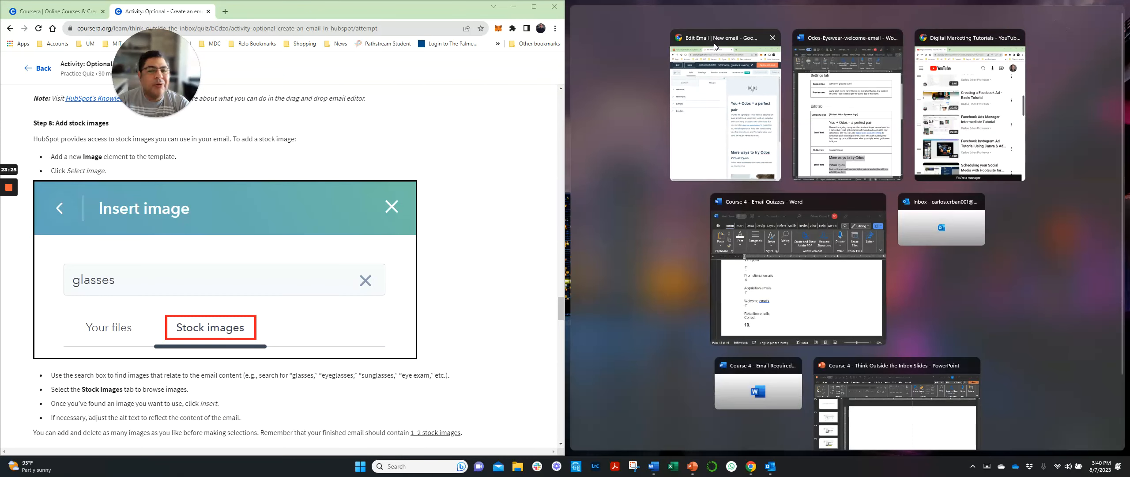
pyautogui.click(718, 53)
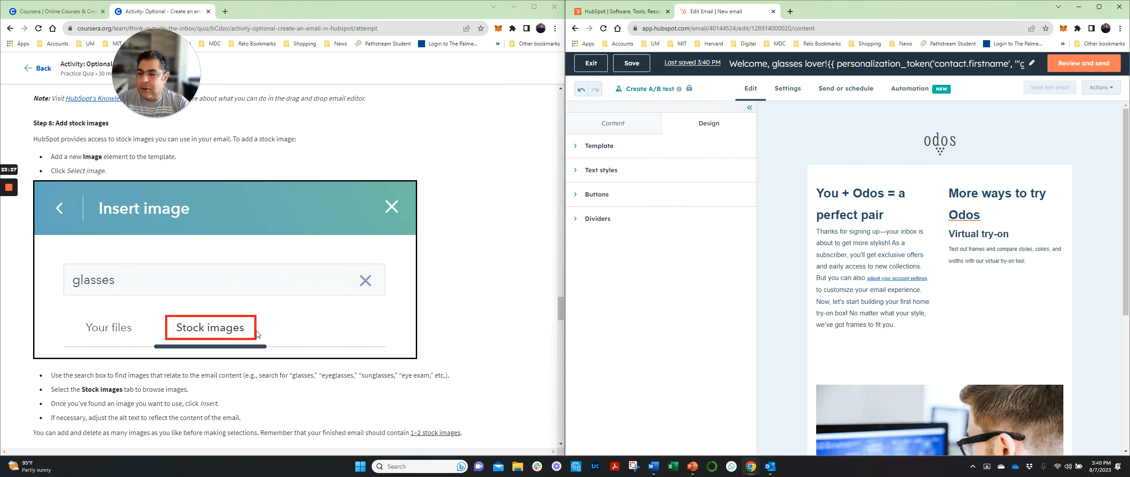
pyautogui.scroll(-2, 430, 336)
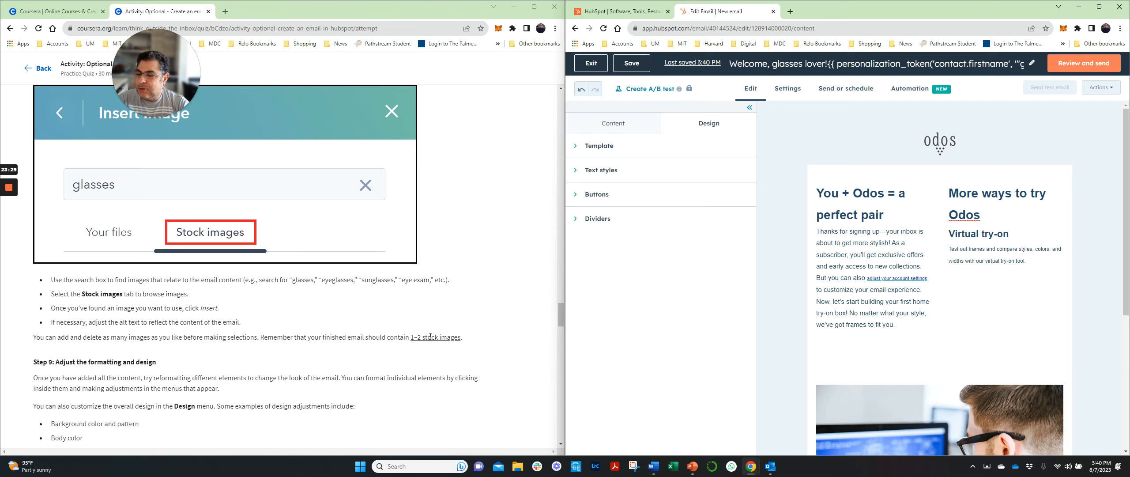
pyautogui.scroll(-2, 430, 337)
pyautogui.scroll(-2, 431, 337)
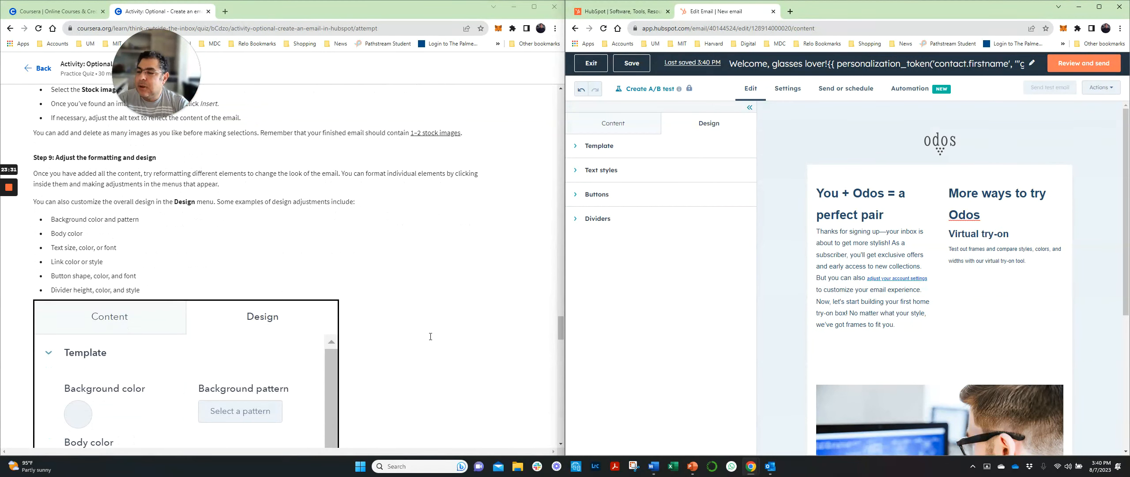
pyautogui.scroll(-2, 431, 337)
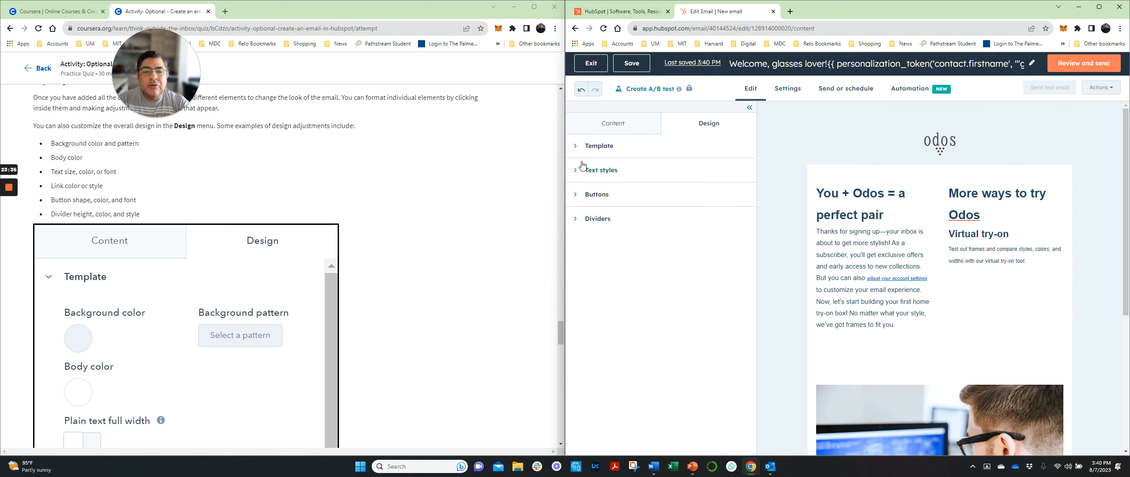
# In the template design settings, set the email's background color to bright blue.
pyautogui.click(595, 147)
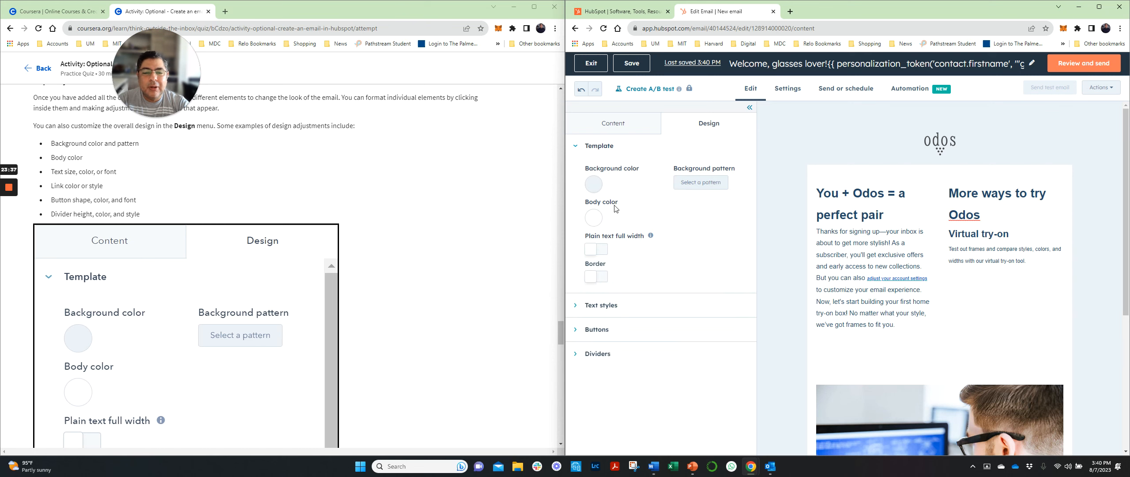
pyautogui.click(594, 185)
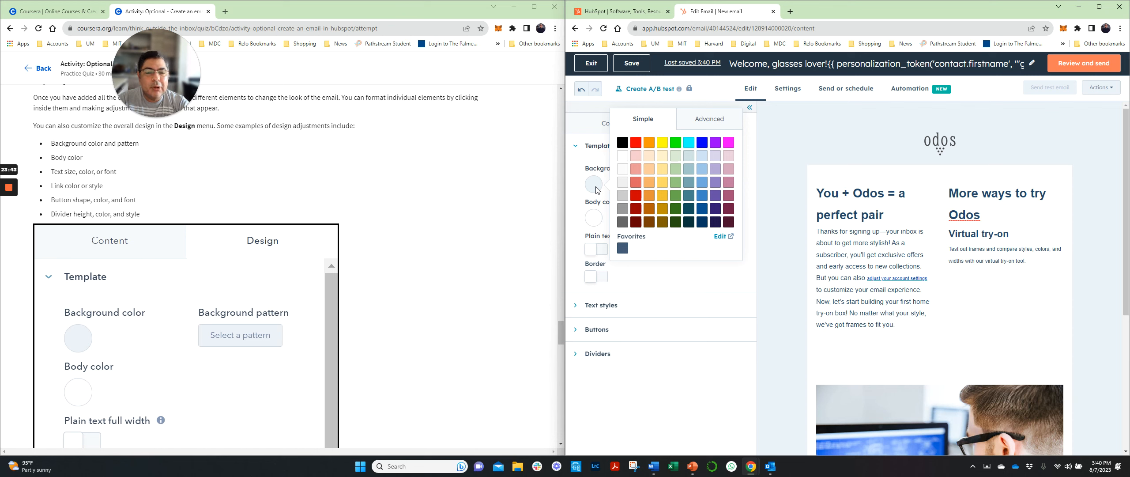
pyautogui.click(705, 146)
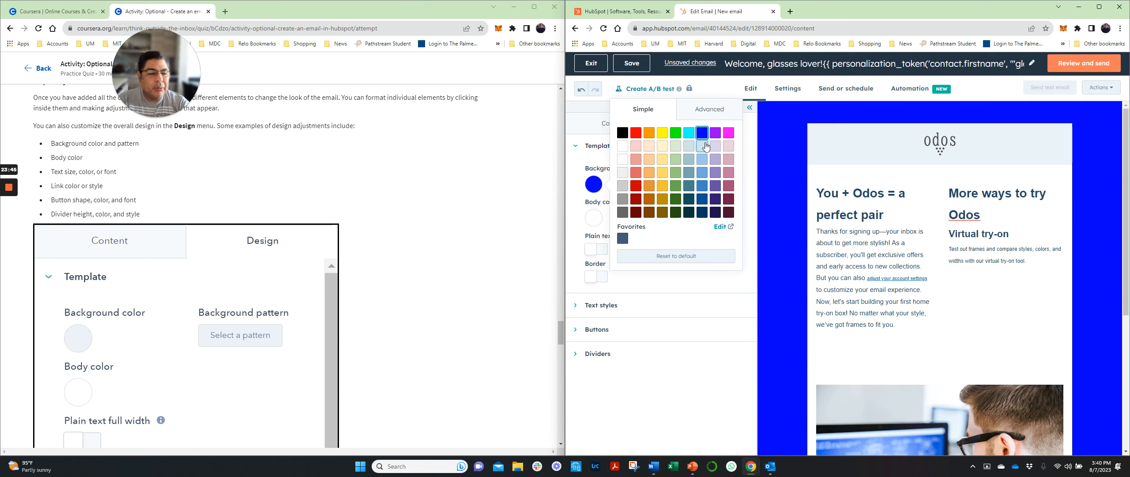
pyautogui.click(688, 135)
pyautogui.click(702, 136)
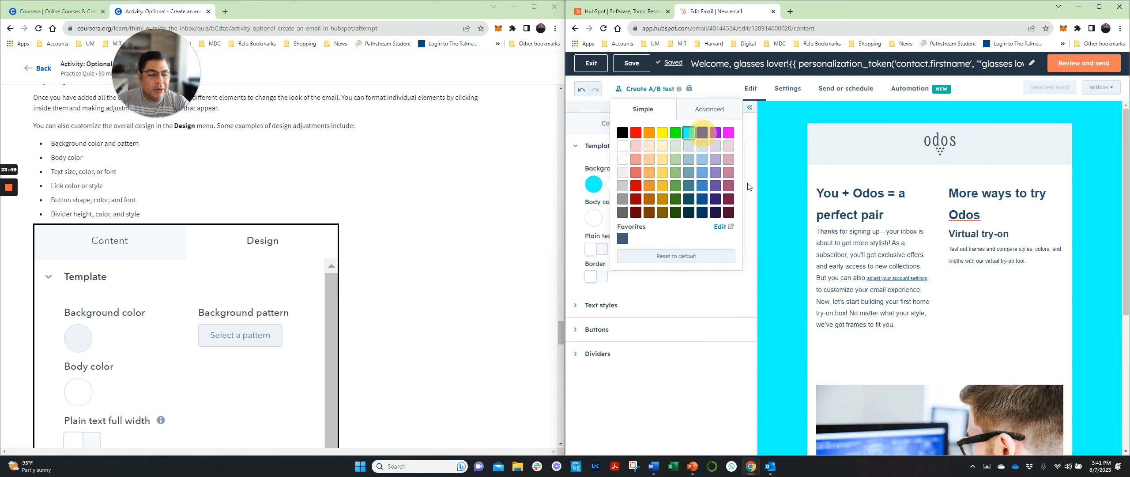
pyautogui.scroll(-2, 943, 418)
pyautogui.scroll(2, 942, 417)
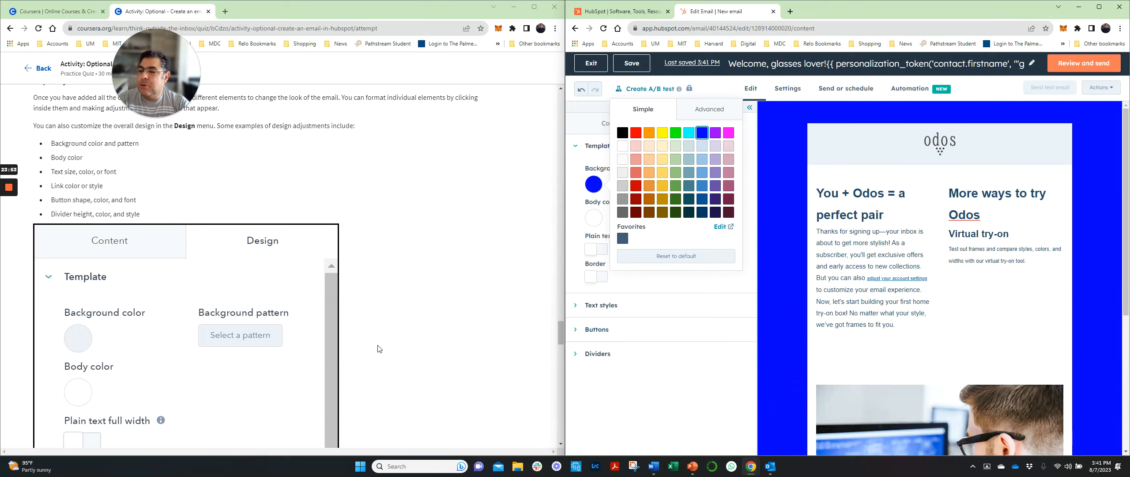
pyautogui.click(572, 163)
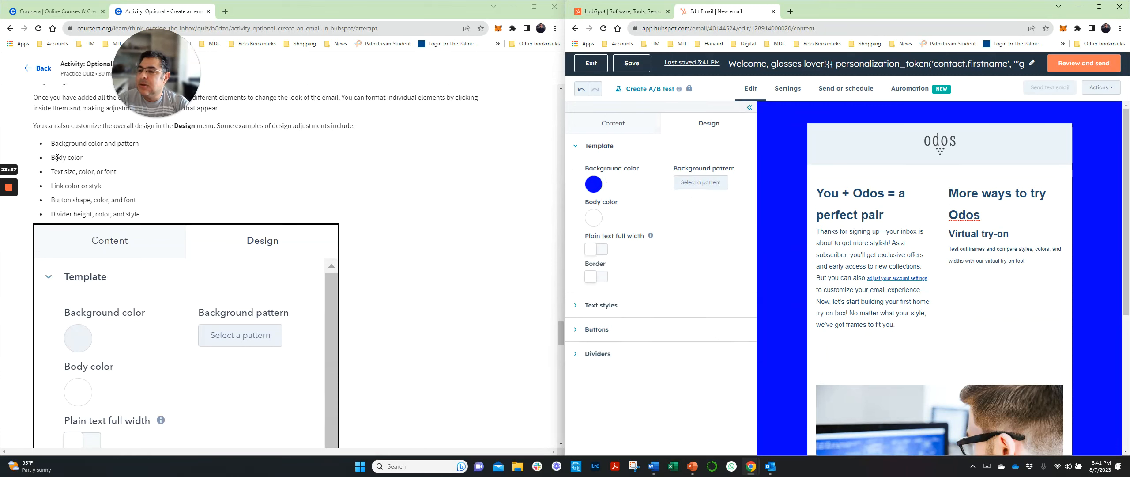
# Try black, white and medium blue for the template's body color, and settle on a very light blue.
pyautogui.click(594, 219)
pyautogui.click(624, 191)
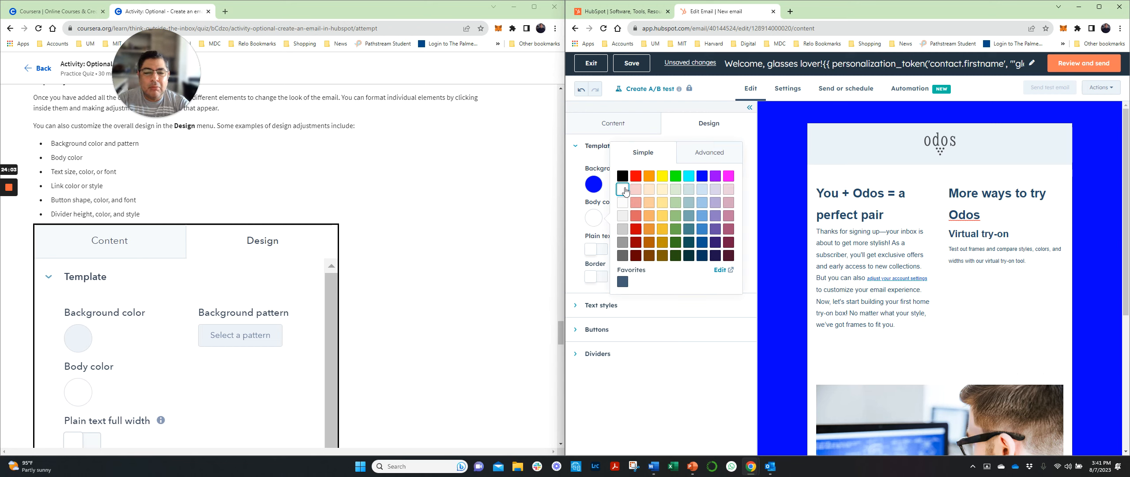
pyautogui.click(622, 177)
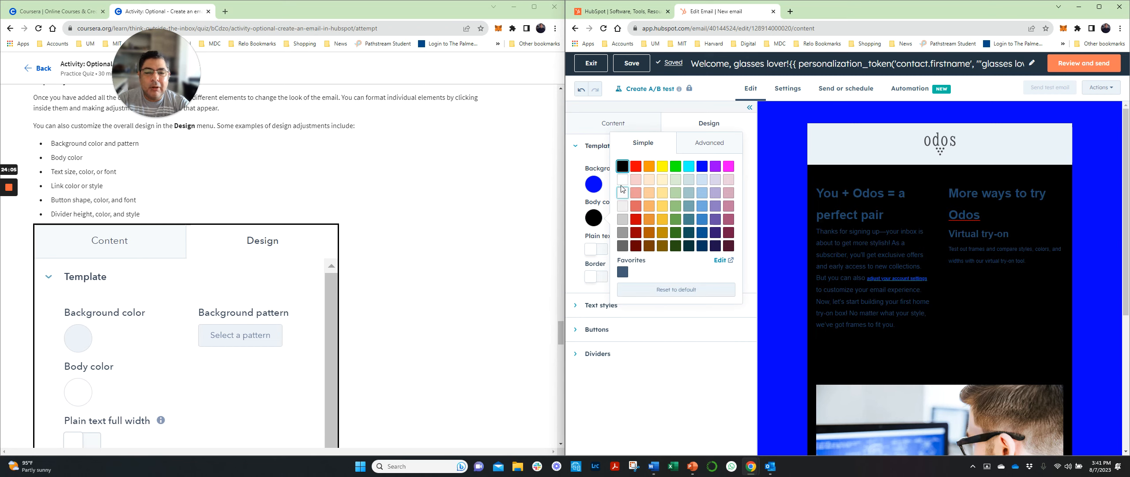
pyautogui.click(622, 181)
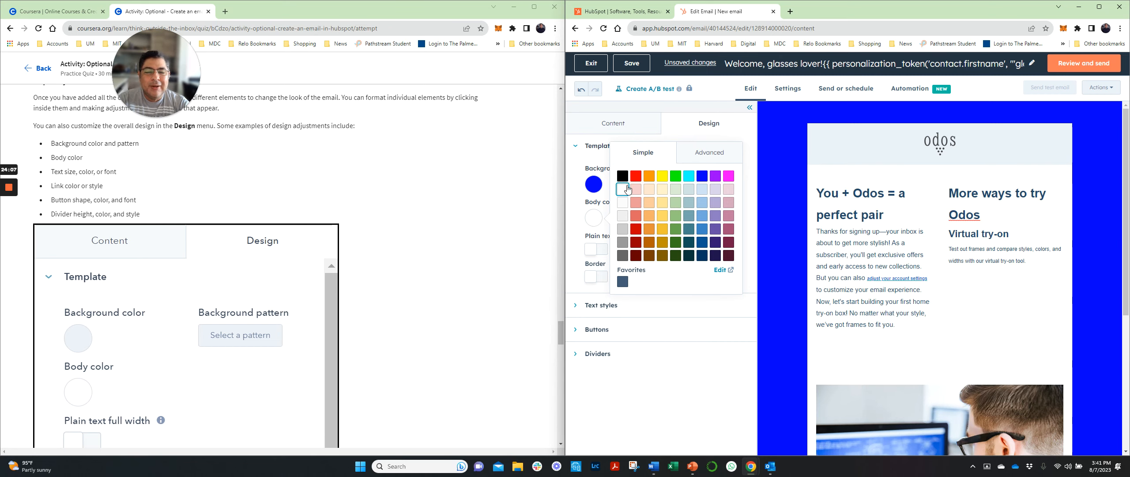
pyautogui.click(705, 202)
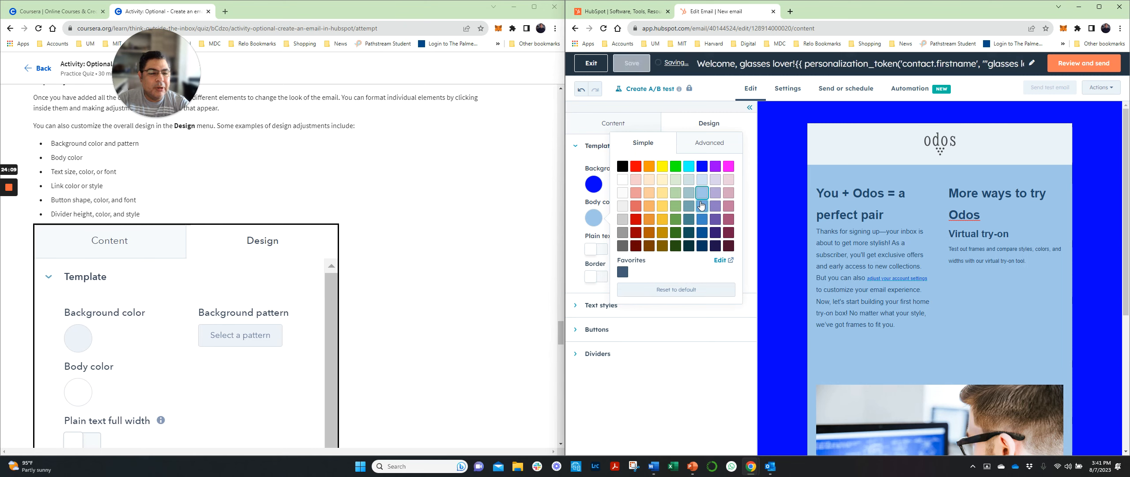
pyautogui.click(701, 180)
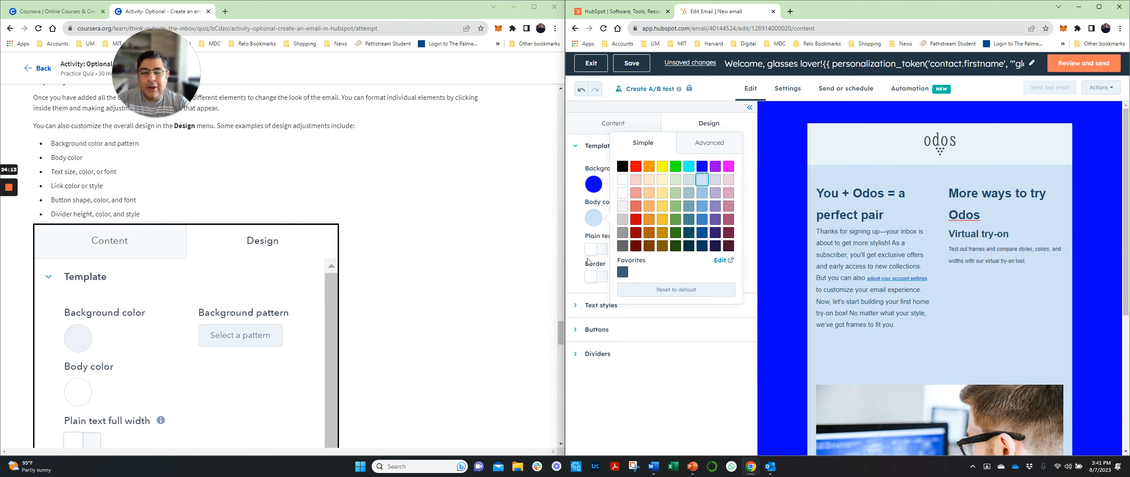
pyautogui.click(670, 358)
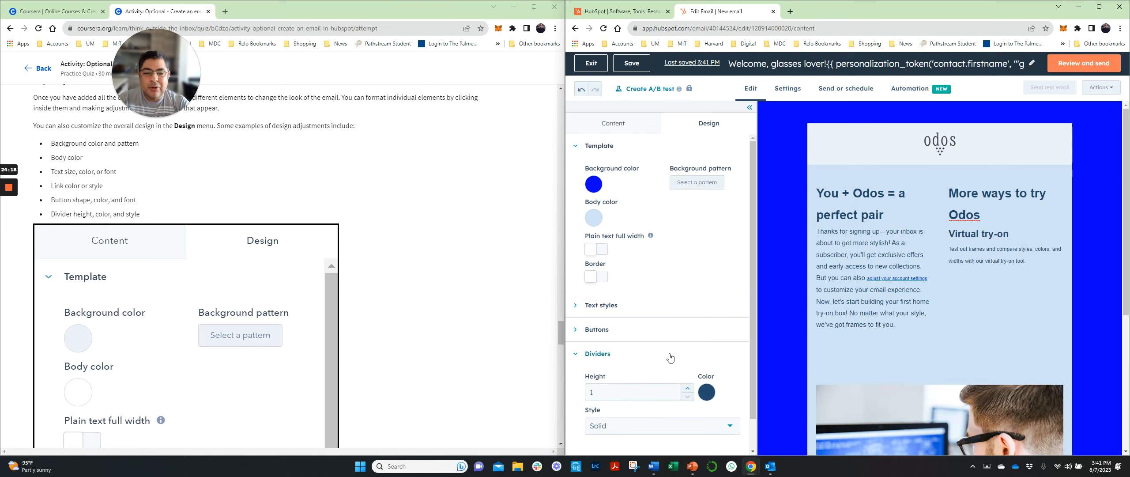
# In the email's text styles, set the text link color to black.
pyautogui.click(603, 308)
pyautogui.scroll(-2, 703, 350)
pyautogui.scroll(-2, 703, 351)
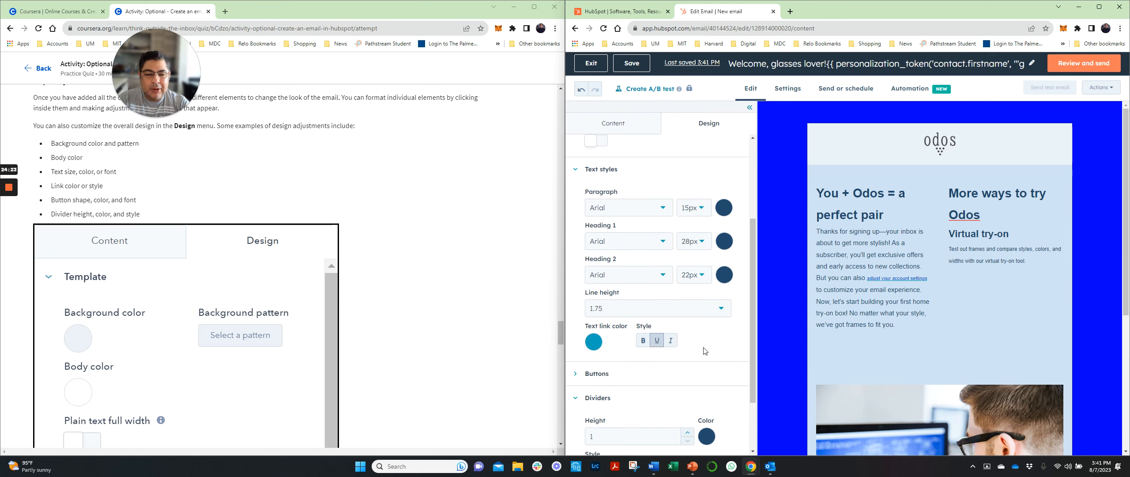
pyautogui.click(593, 342)
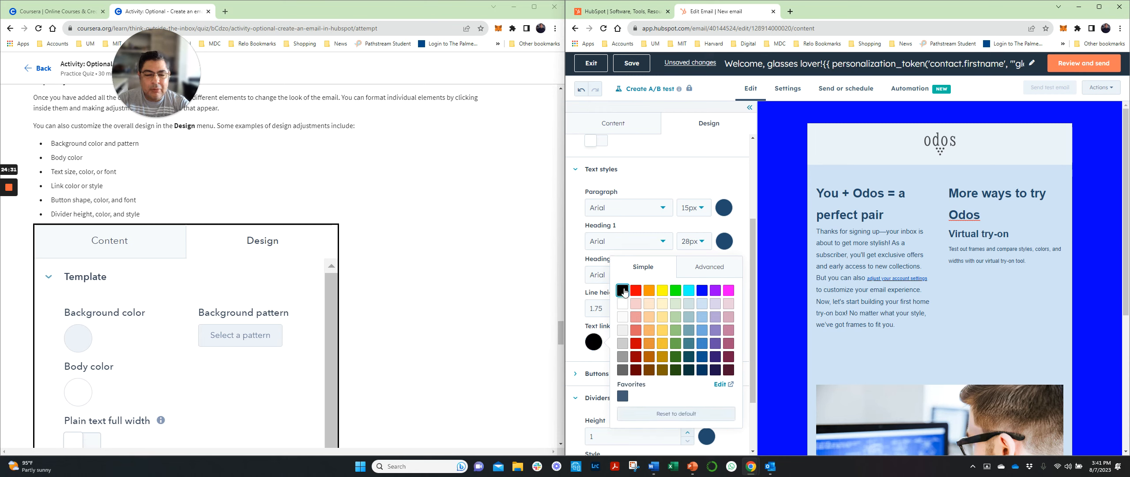
pyautogui.click(733, 446)
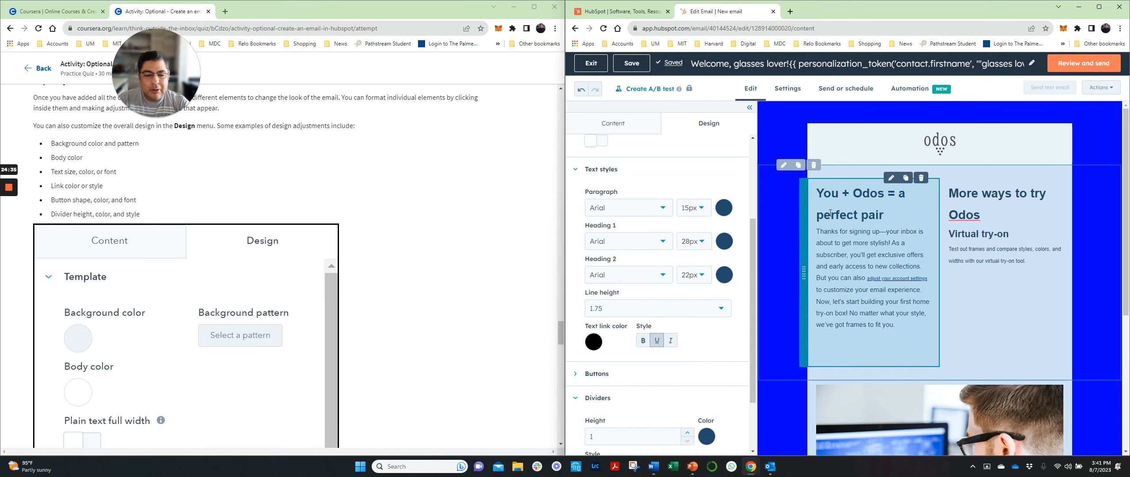
# Set the paragraph text color in the text styles to black and close the color picker.
pyautogui.scroll(1, 616, 332)
pyautogui.scroll(3, 616, 331)
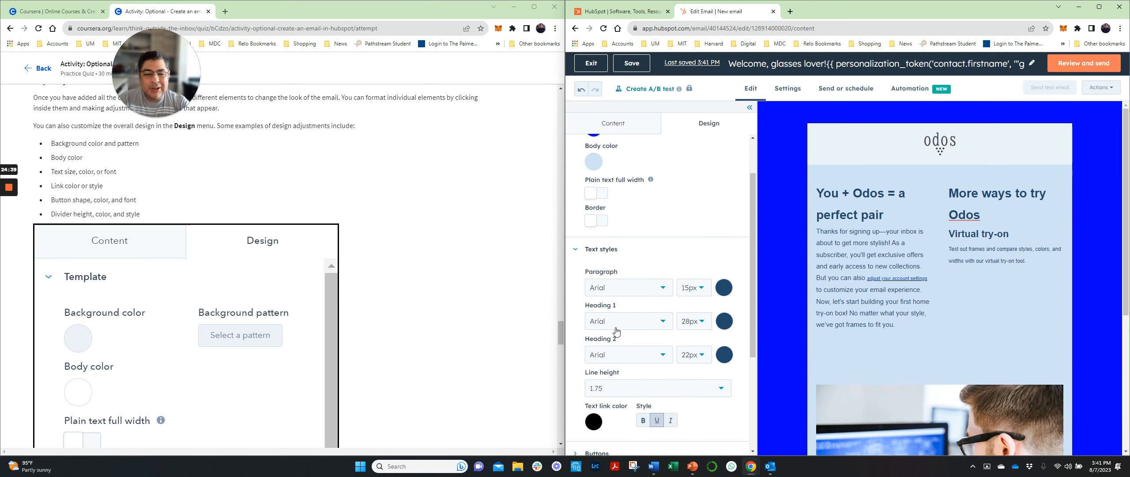
pyautogui.click(723, 289)
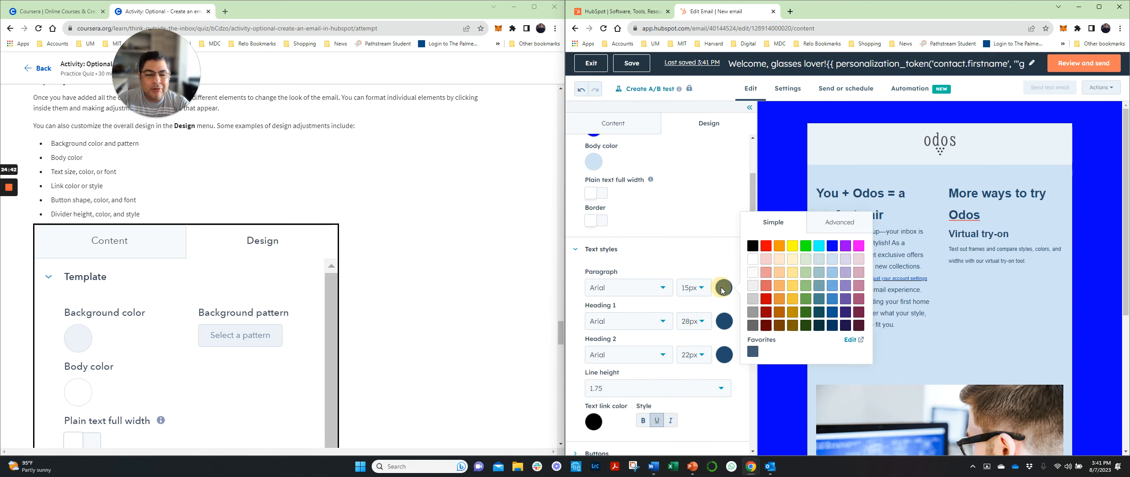
pyautogui.click(753, 246)
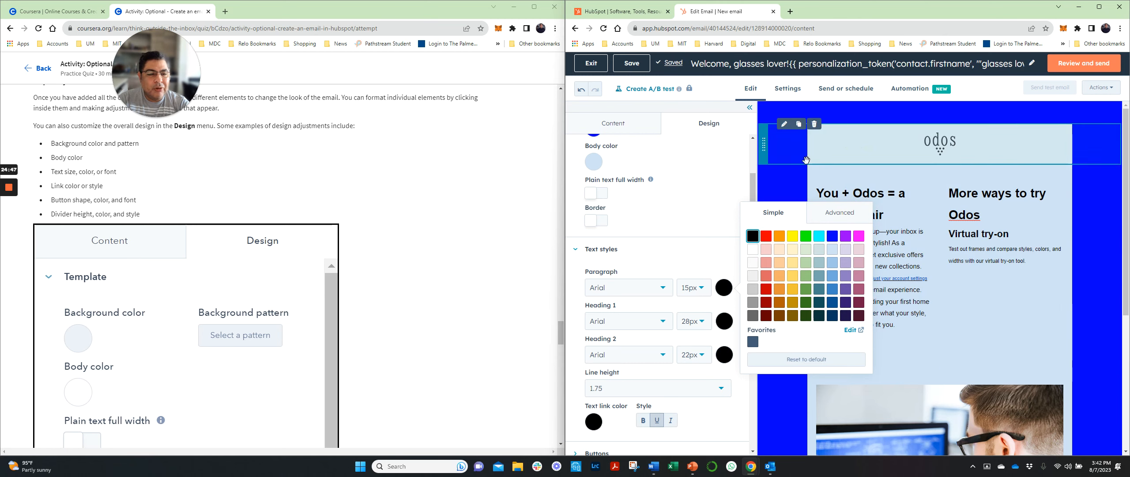
pyautogui.click(940, 142)
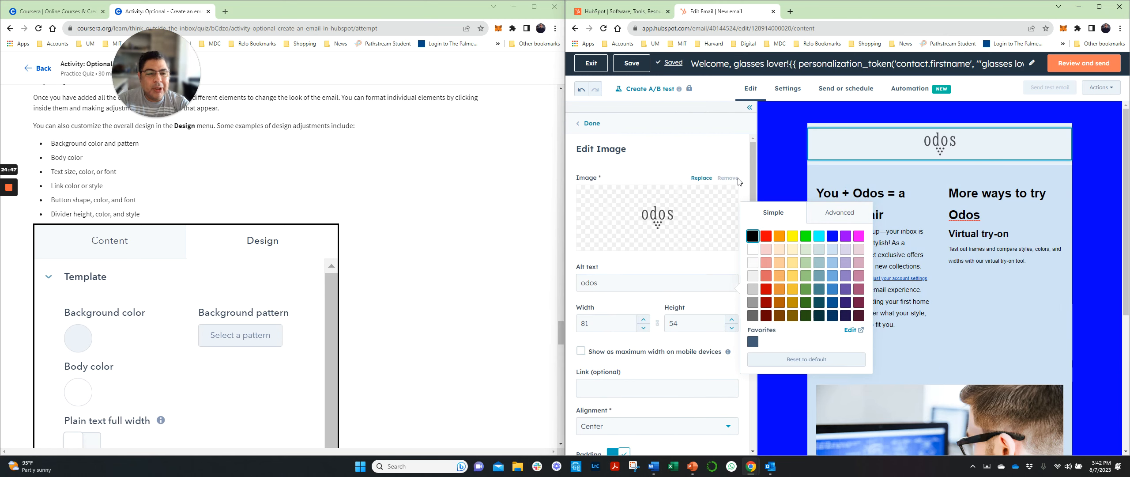
pyautogui.click(750, 107)
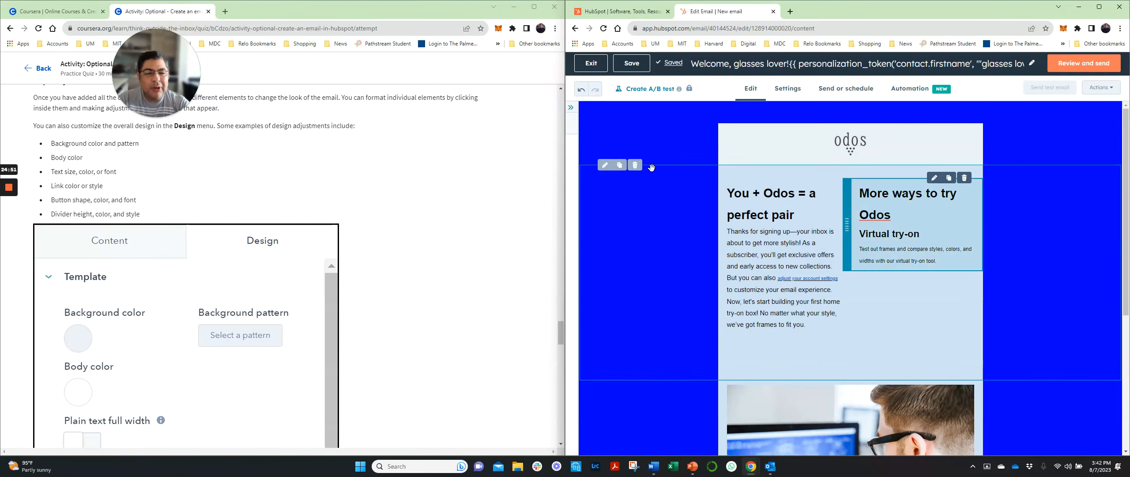
pyautogui.click(571, 107)
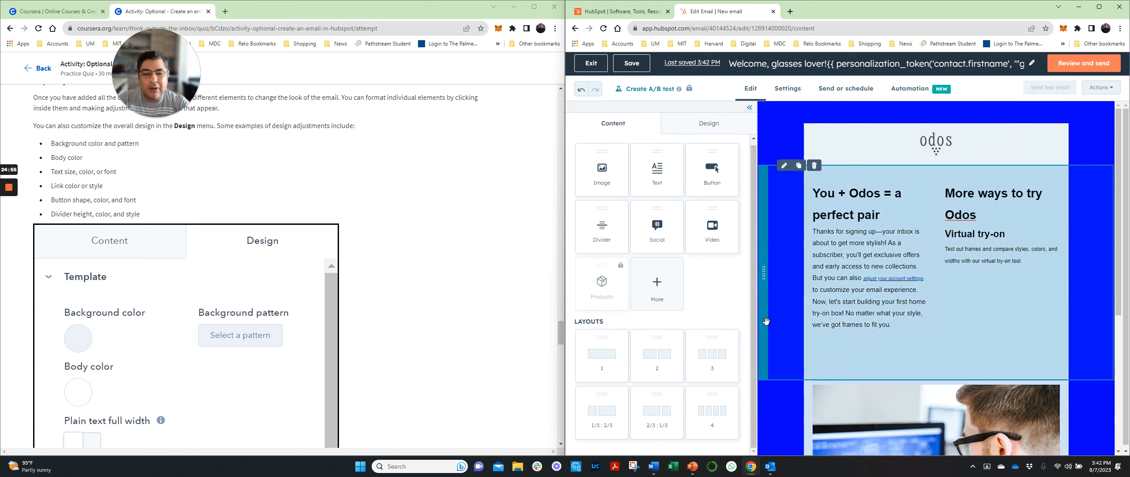
# Check the email down to its stock image, reopen the overall design settings and read the rest of Step 9 in Coursera.
pyautogui.scroll(-3, 768, 323)
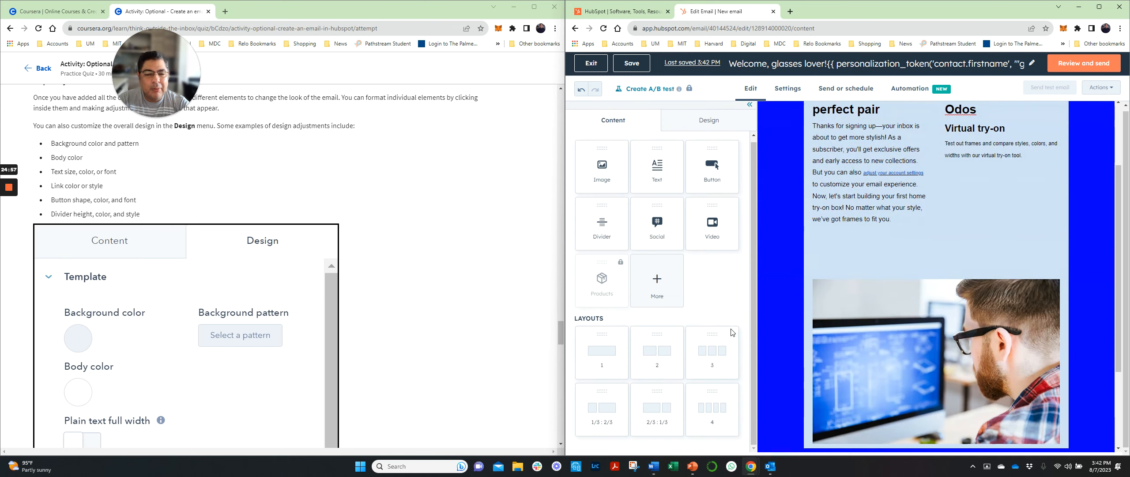
pyautogui.scroll(1, 733, 333)
pyautogui.scroll(1, 709, 71)
pyautogui.click(711, 125)
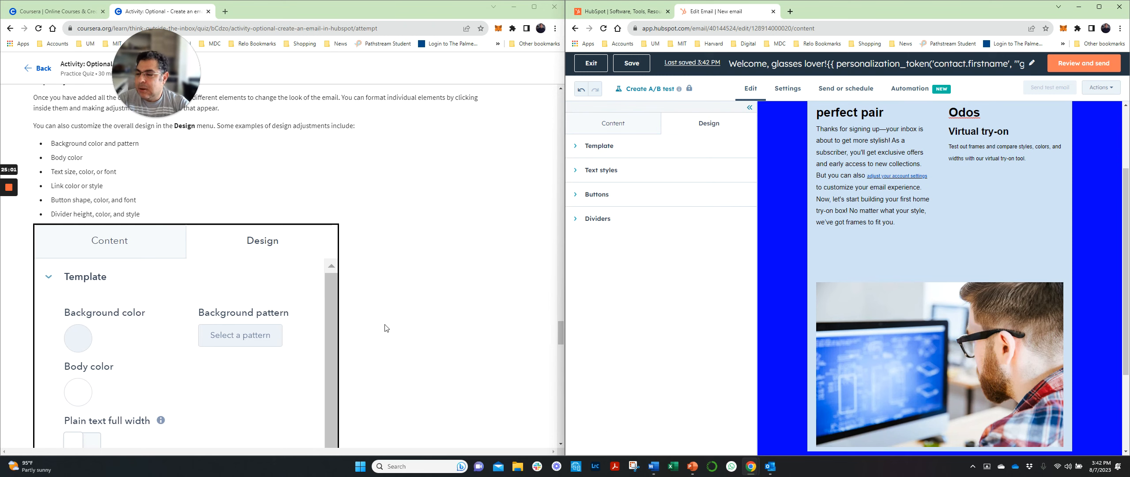
pyautogui.scroll(-3, 424, 318)
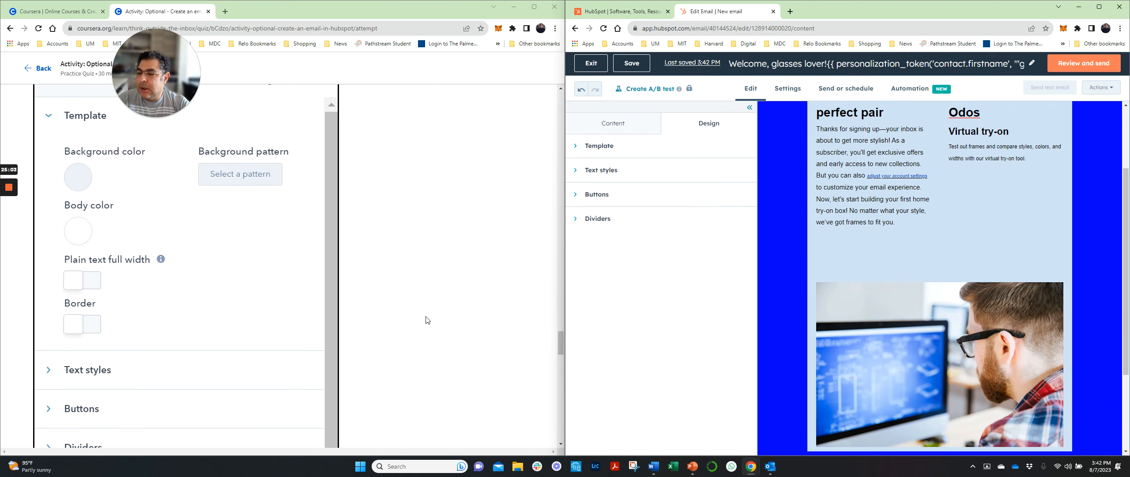
pyautogui.scroll(-1, 426, 320)
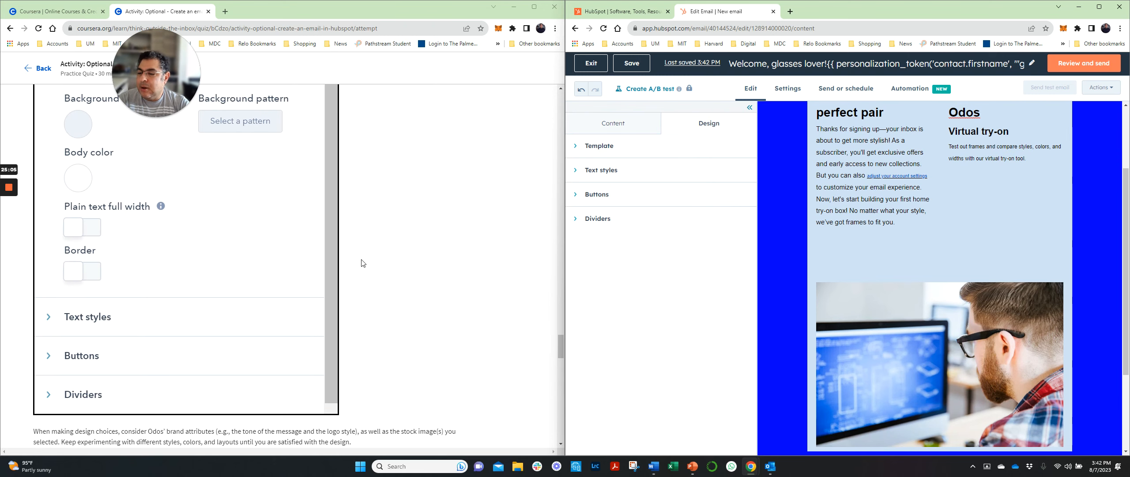
pyautogui.scroll(-2, 361, 260)
# Set the button color to white in the email's overall button design settings.
pyautogui.click(594, 148)
pyautogui.click(595, 147)
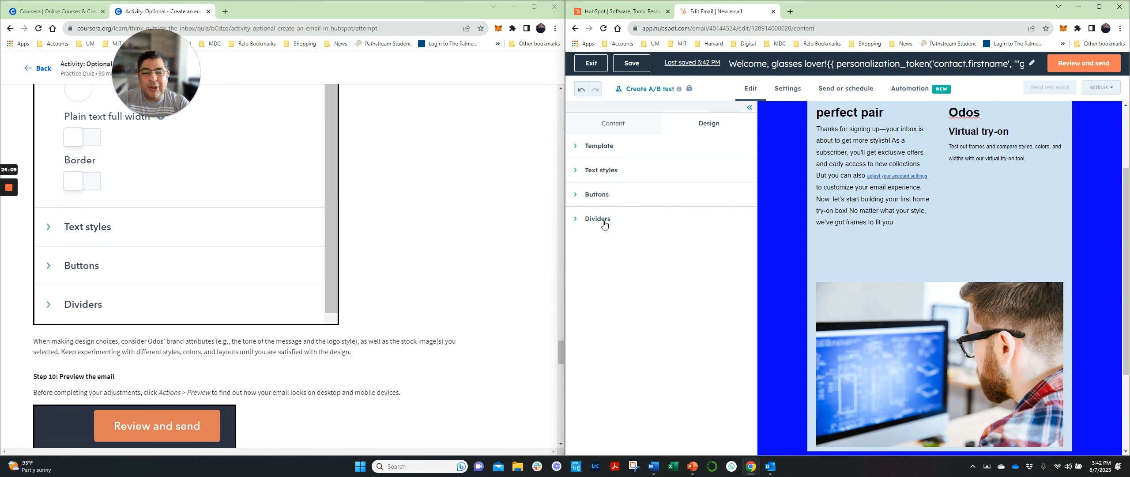
pyautogui.click(602, 172)
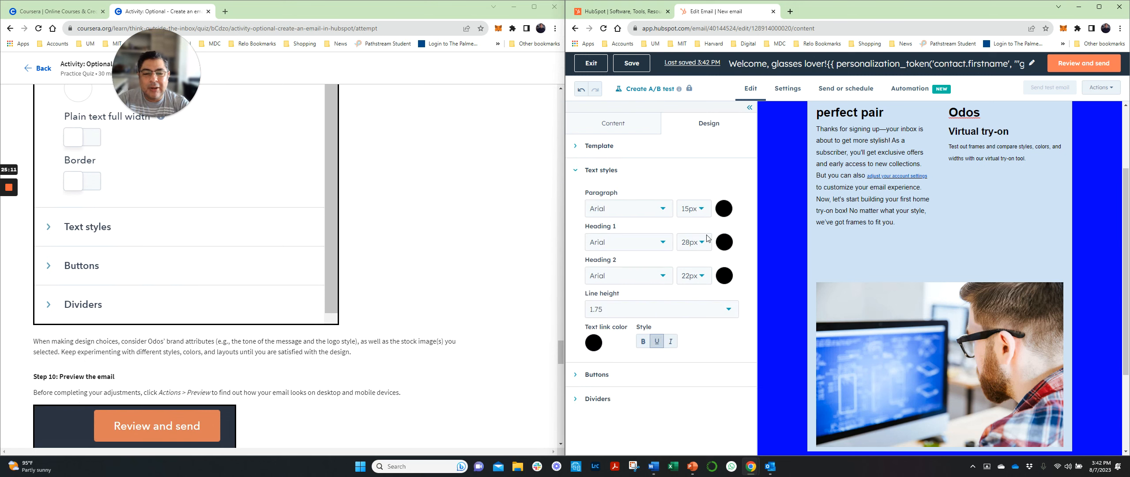
pyautogui.click(596, 376)
pyautogui.scroll(-1, 709, 347)
pyautogui.scroll(-1, 710, 348)
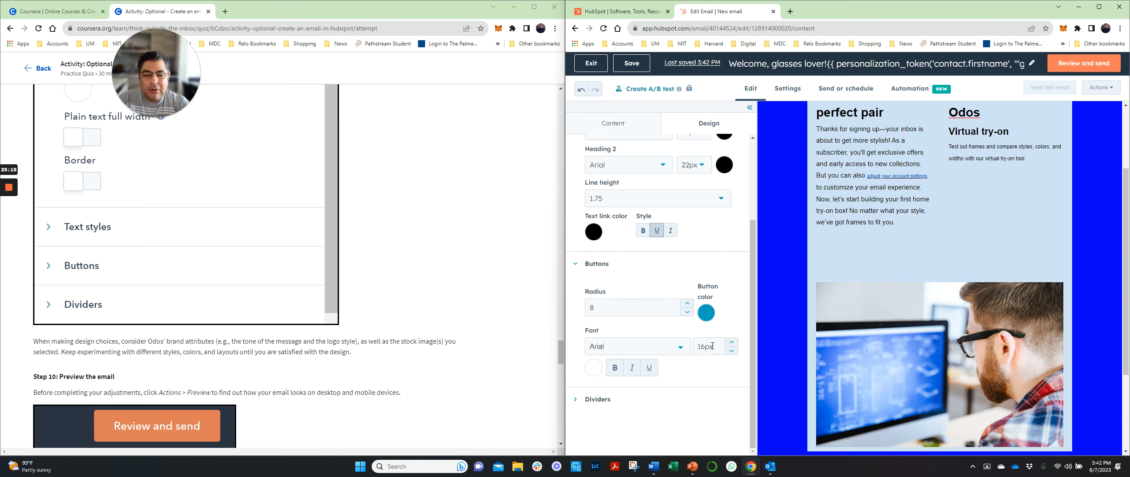
pyautogui.scroll(-2, 953, 315)
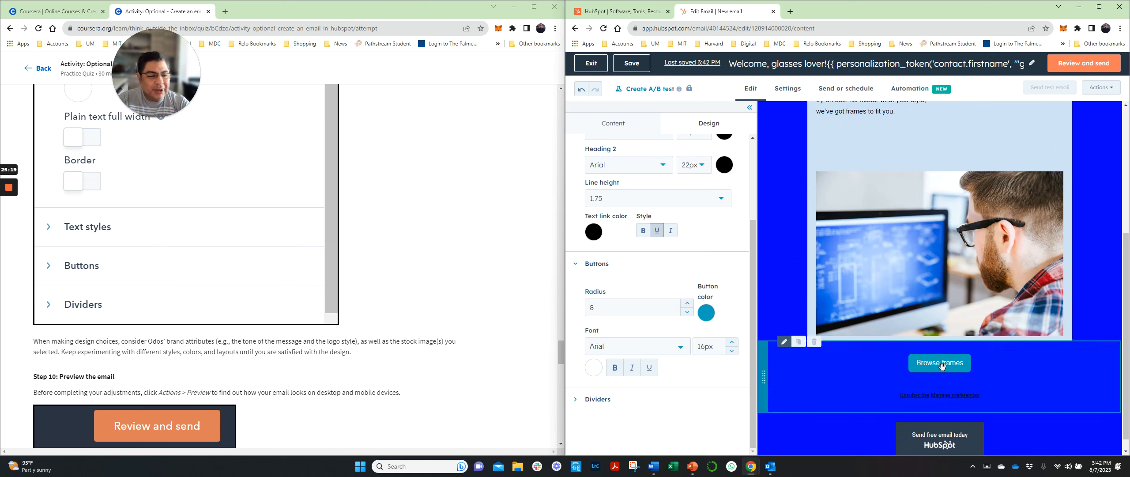
pyautogui.click(706, 313)
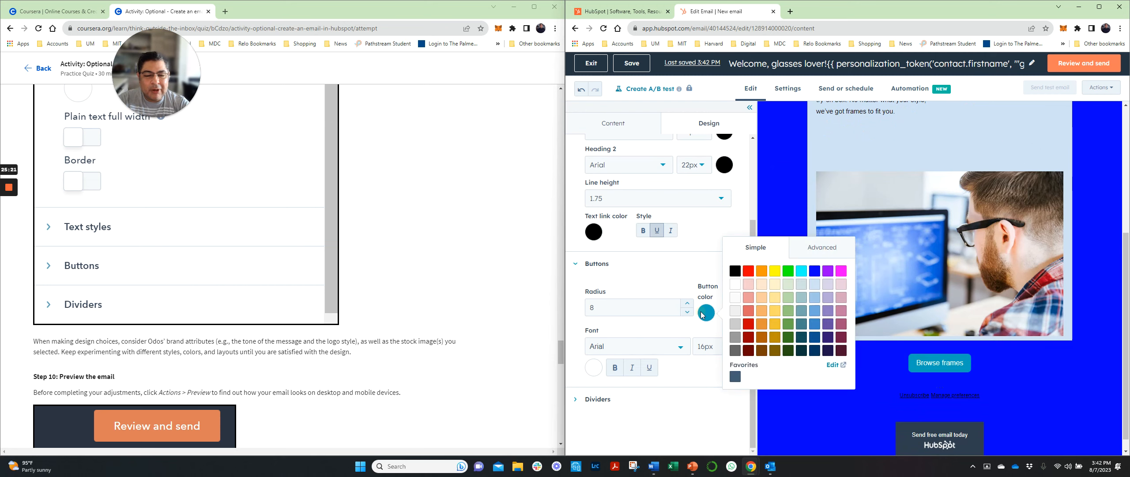
pyautogui.click(735, 284)
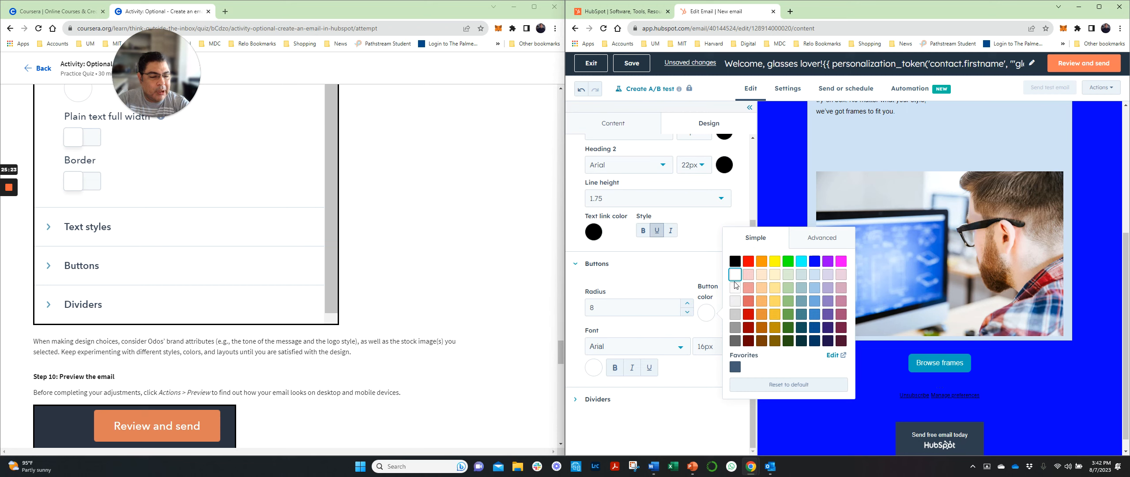
pyautogui.click(701, 403)
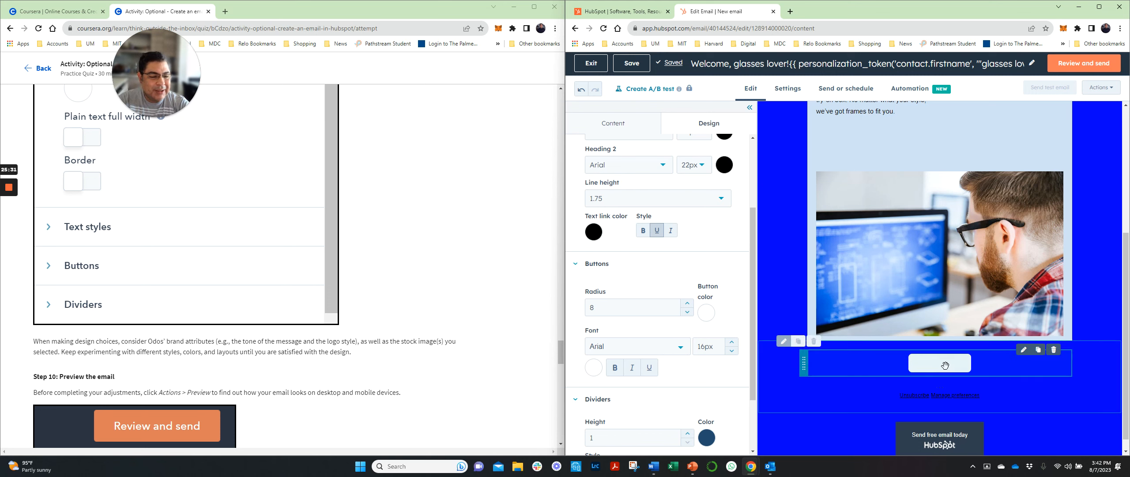
# Set the text color of the Browse frames button to black and collapse the editing sidebar.
pyautogui.click(1024, 351)
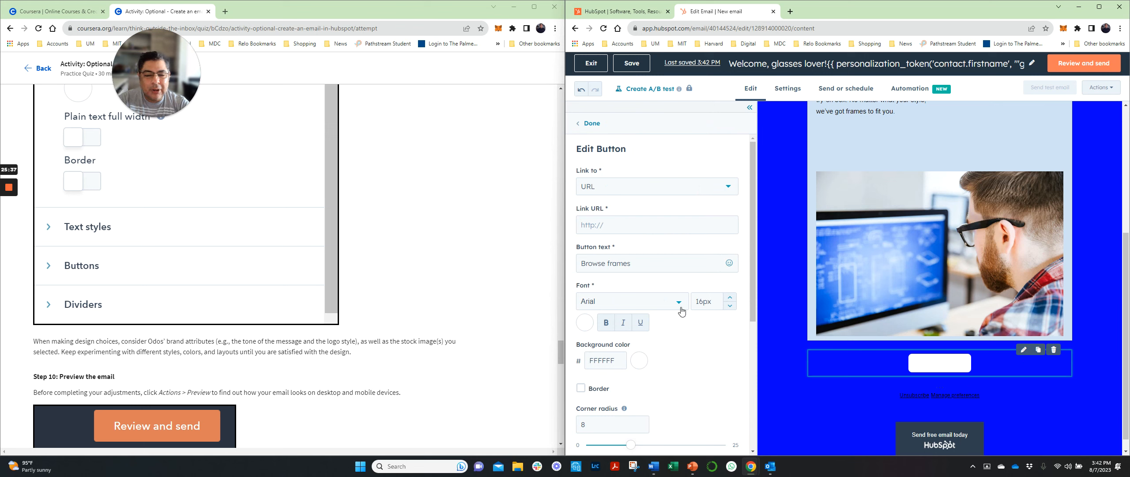
pyautogui.click(584, 324)
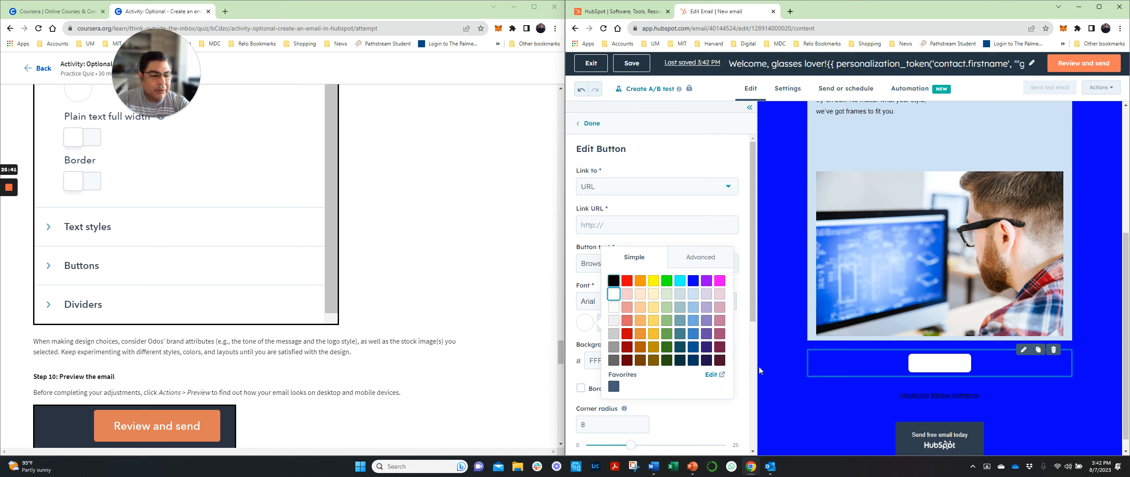
pyautogui.click(614, 280)
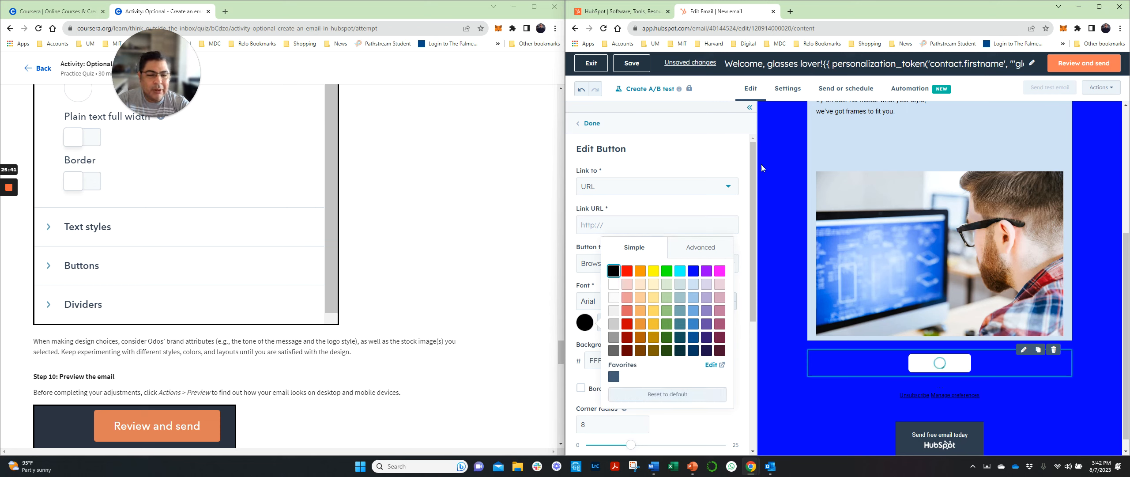
pyautogui.click(750, 108)
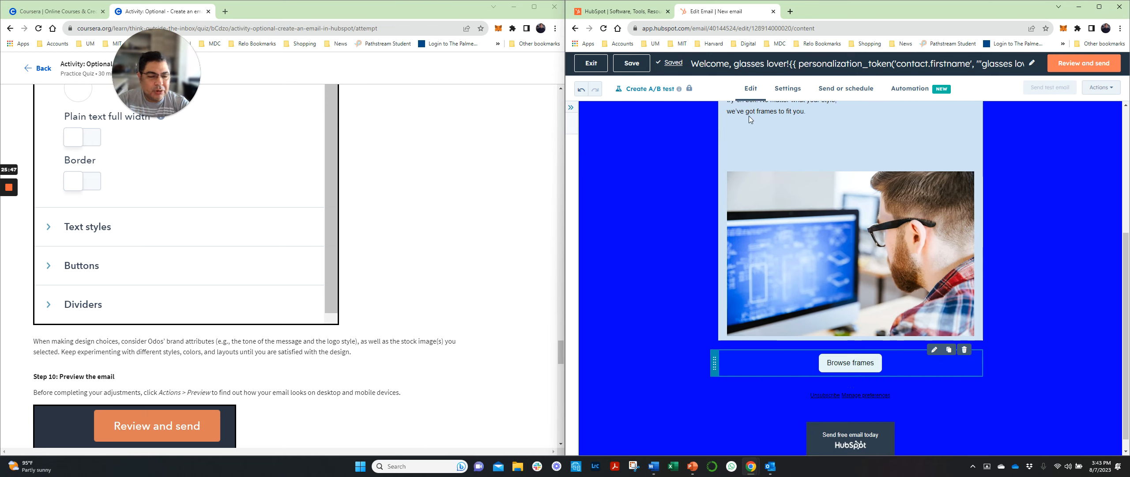
# Reopen the Browse frames button's settings and review its link, font, background, border, corner radius, alignment and padding options.
pyautogui.click(935, 350)
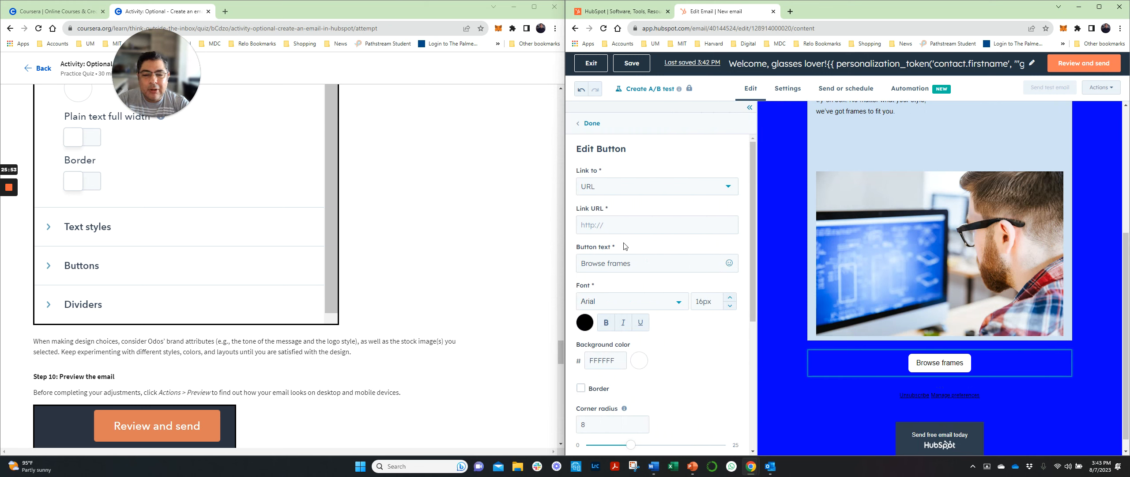
pyautogui.scroll(-3, 679, 371)
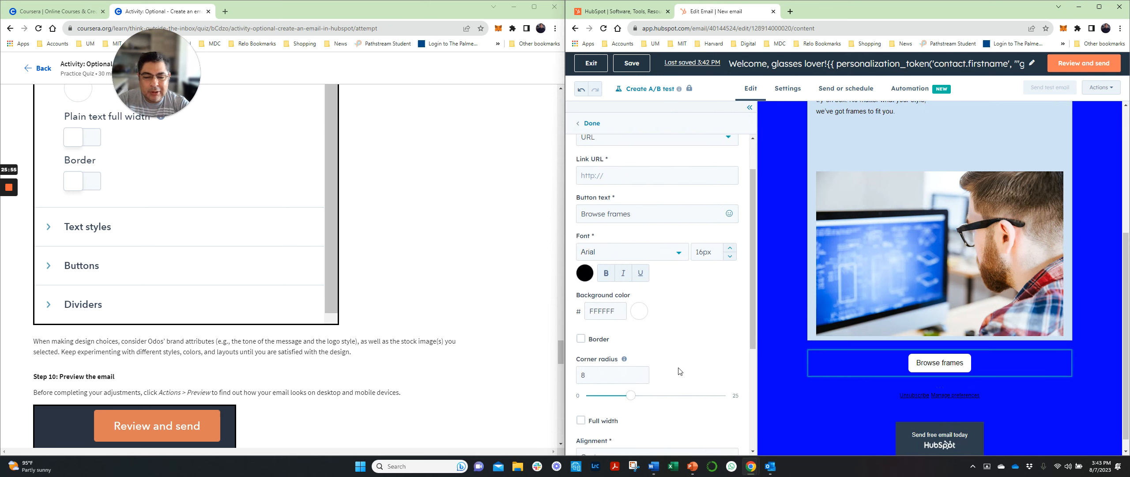
pyautogui.scroll(-2, 679, 370)
pyautogui.scroll(5, 678, 370)
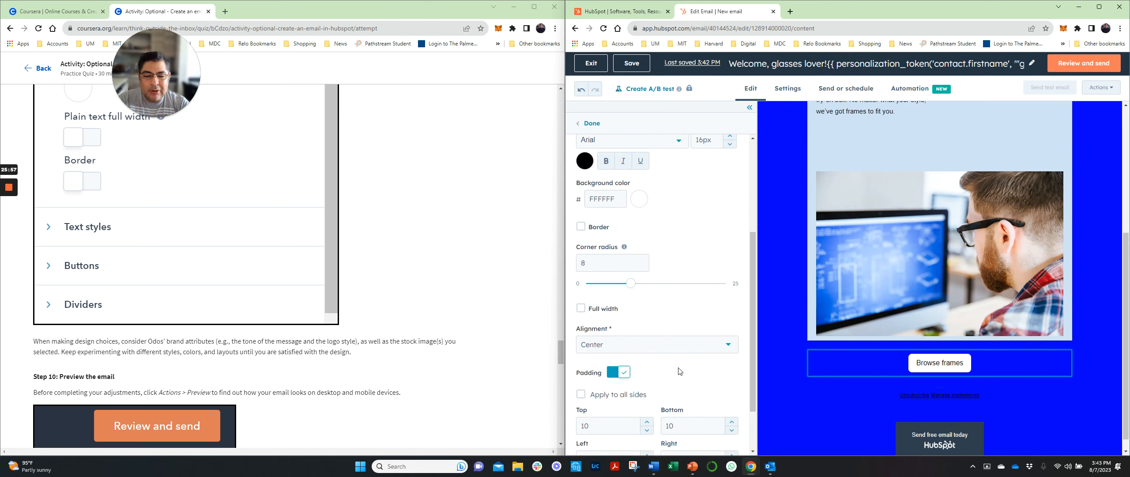
pyautogui.scroll(1, 679, 370)
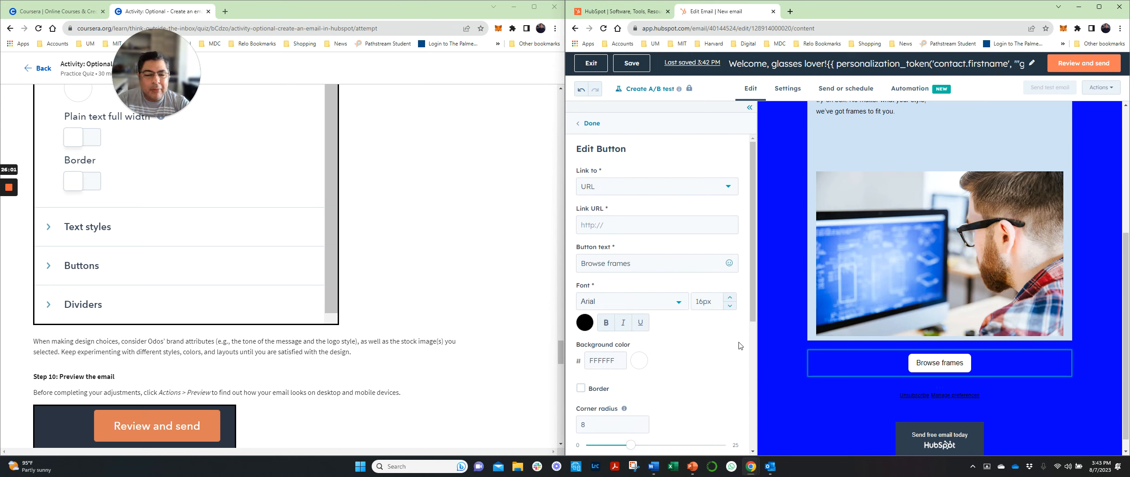
pyautogui.scroll(-3, 741, 345)
pyautogui.scroll(3, 740, 344)
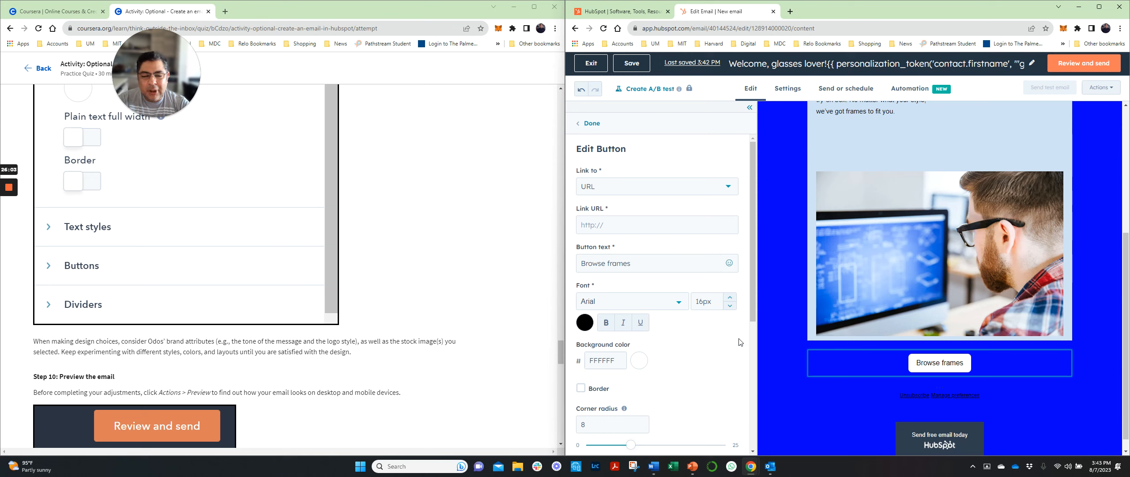
pyautogui.scroll(-10, 681, 369)
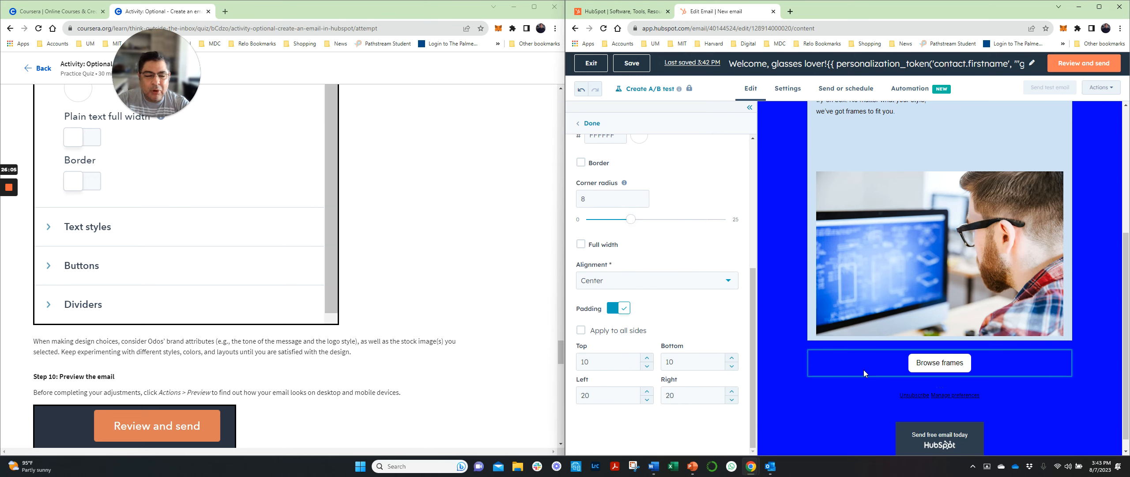
pyautogui.click(923, 359)
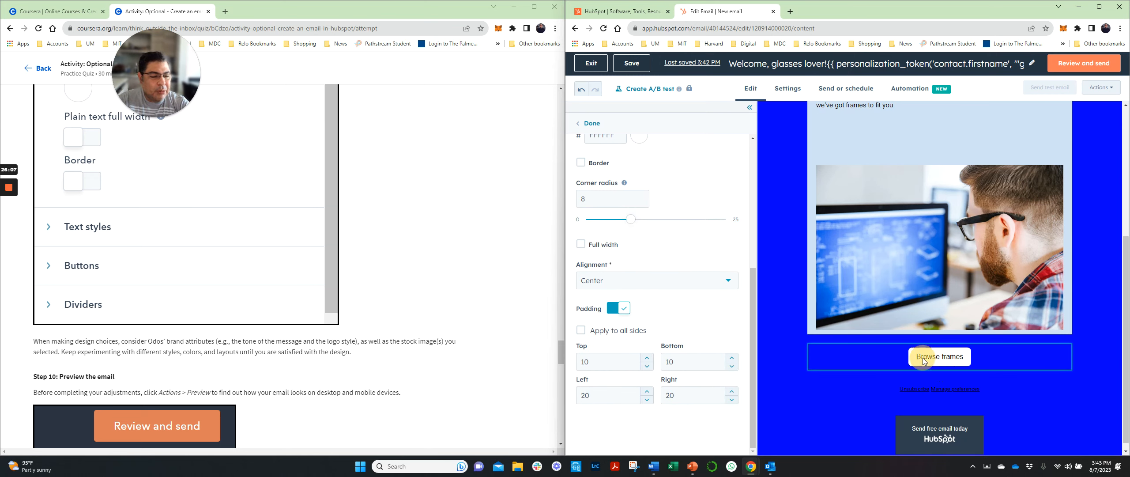
pyautogui.click(918, 358)
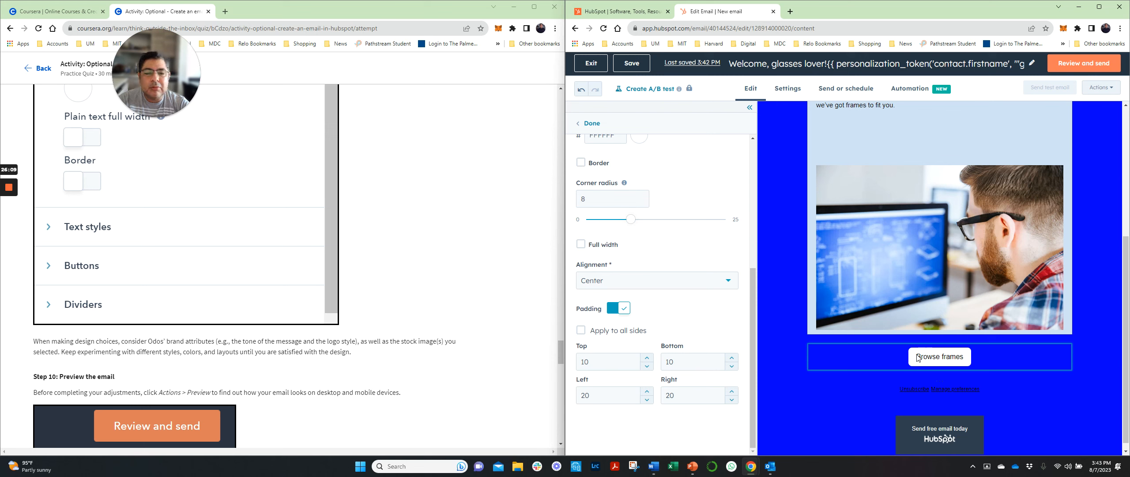
# Check the font choices for the Browse frames button, keep Arial and make the button text bold.
pyautogui.scroll(5, 629, 270)
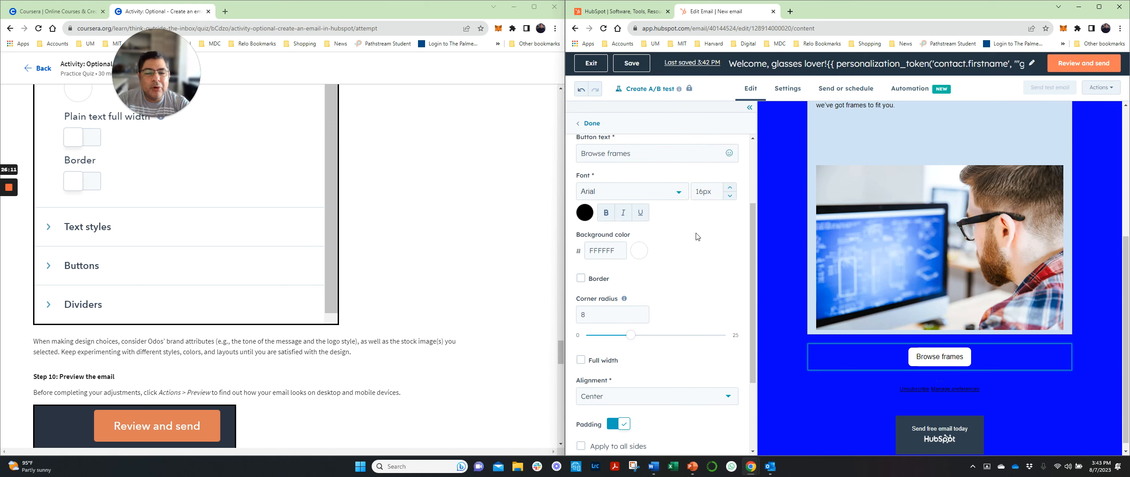
pyautogui.click(678, 194)
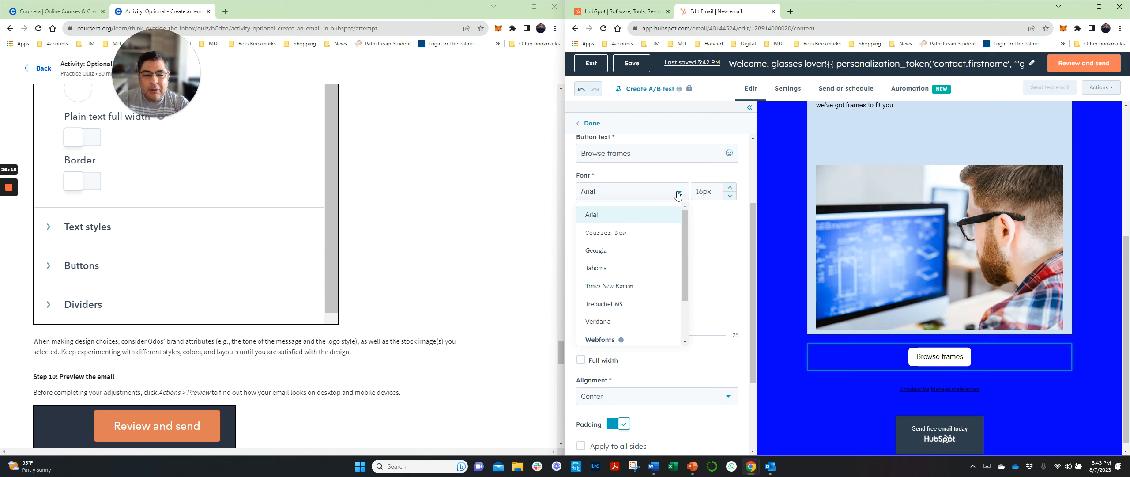
pyautogui.click(679, 194)
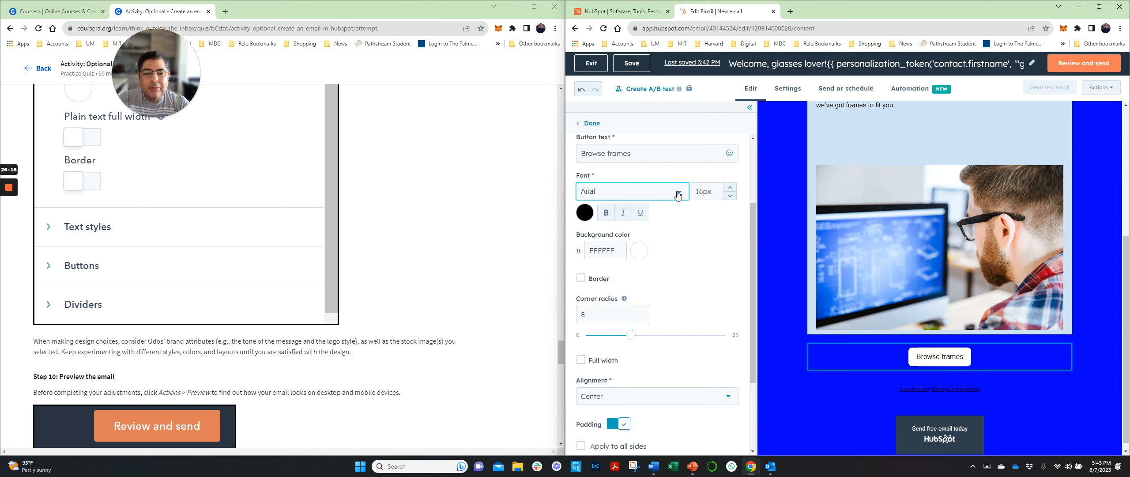
pyautogui.click(607, 214)
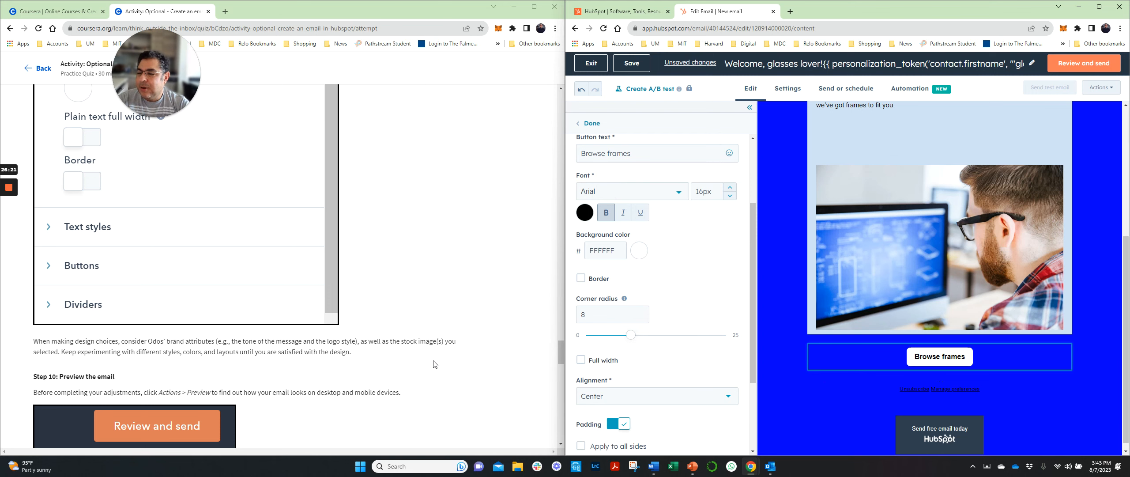
# Read Coursera's Step 10 on previewing the email and the optional Step 11 on sending a test email.
pyautogui.scroll(-1, 434, 363)
pyautogui.scroll(-3, 434, 363)
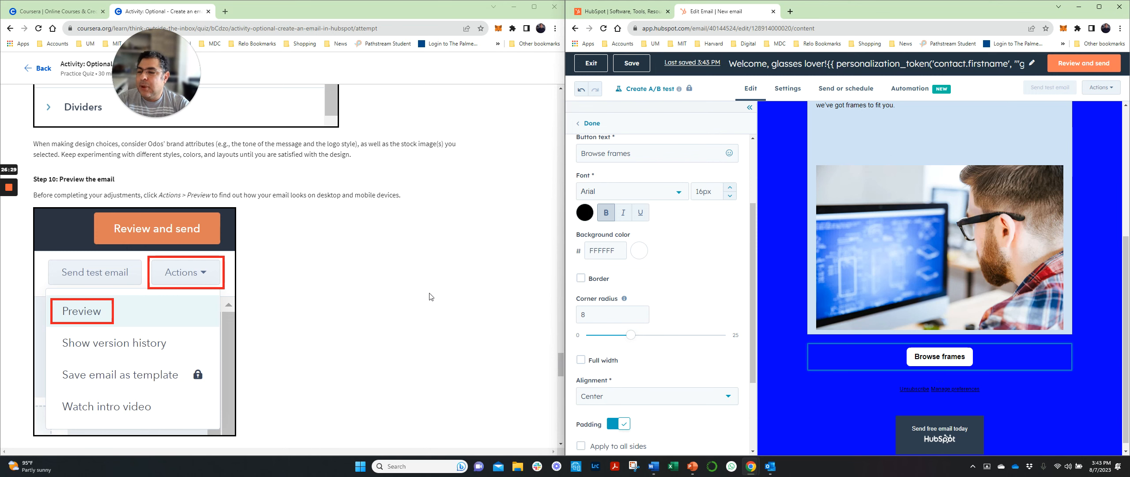
pyautogui.scroll(-3, 431, 297)
pyautogui.scroll(-3, 431, 297)
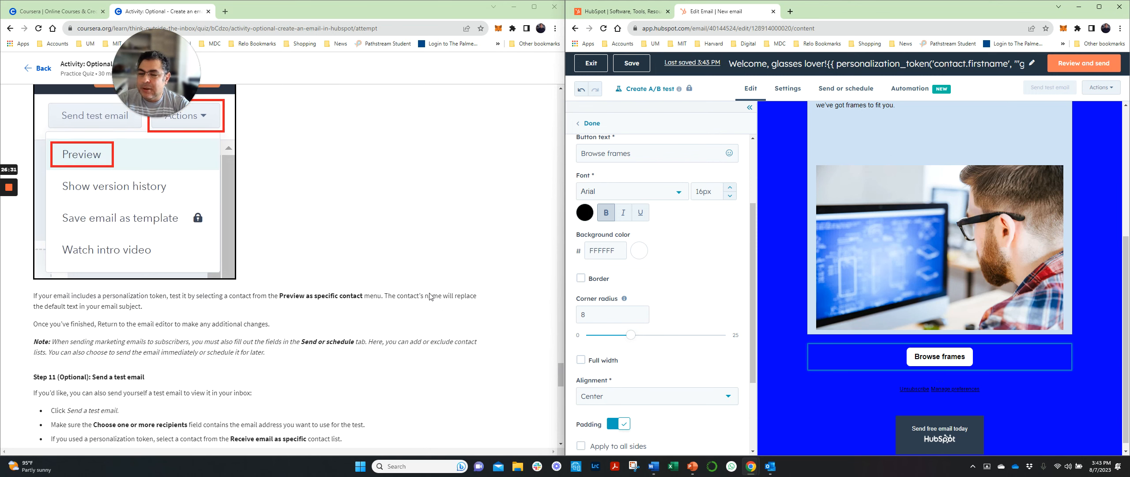
pyautogui.scroll(-4, 431, 297)
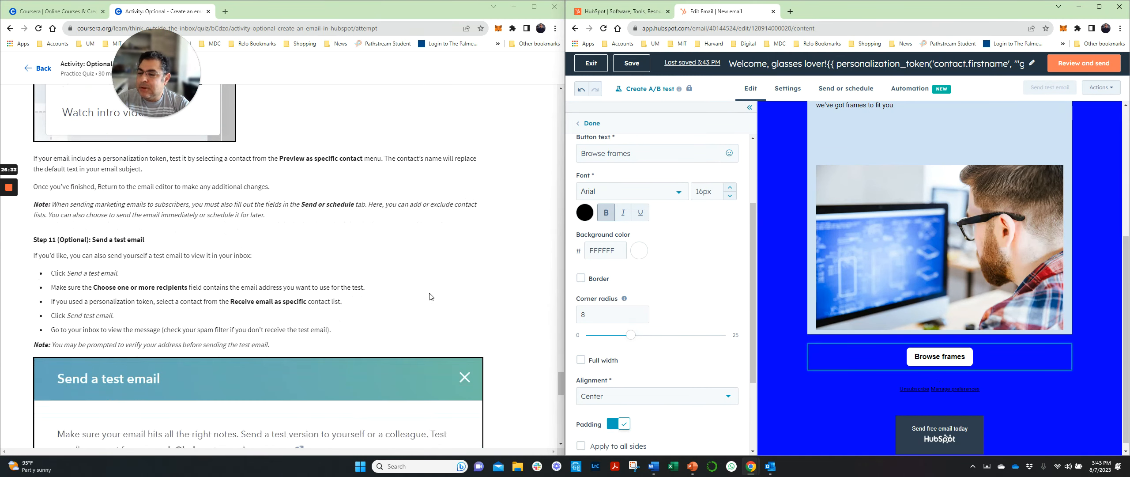
pyautogui.scroll(-5, 504, 282)
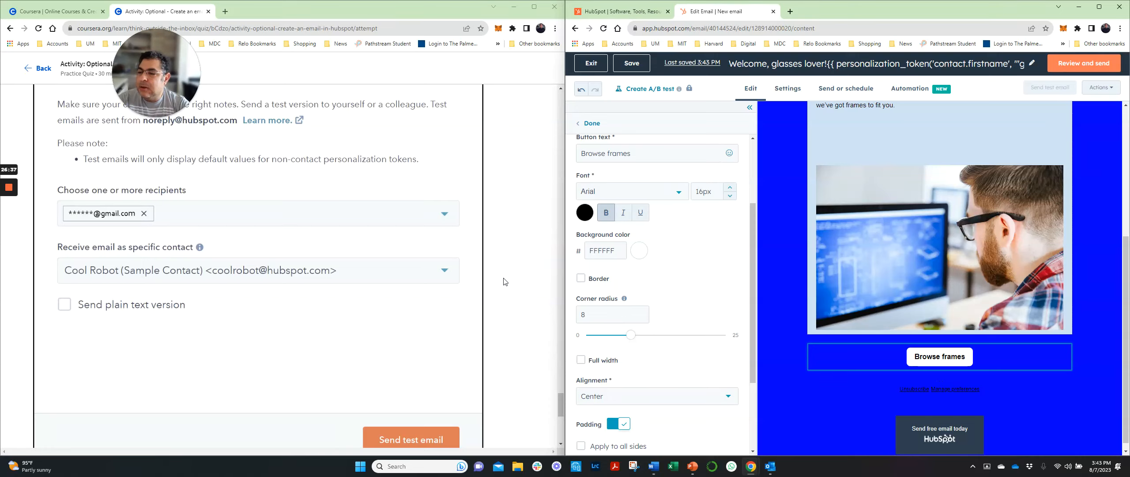
pyautogui.scroll(2, 505, 281)
pyautogui.scroll(7, 505, 281)
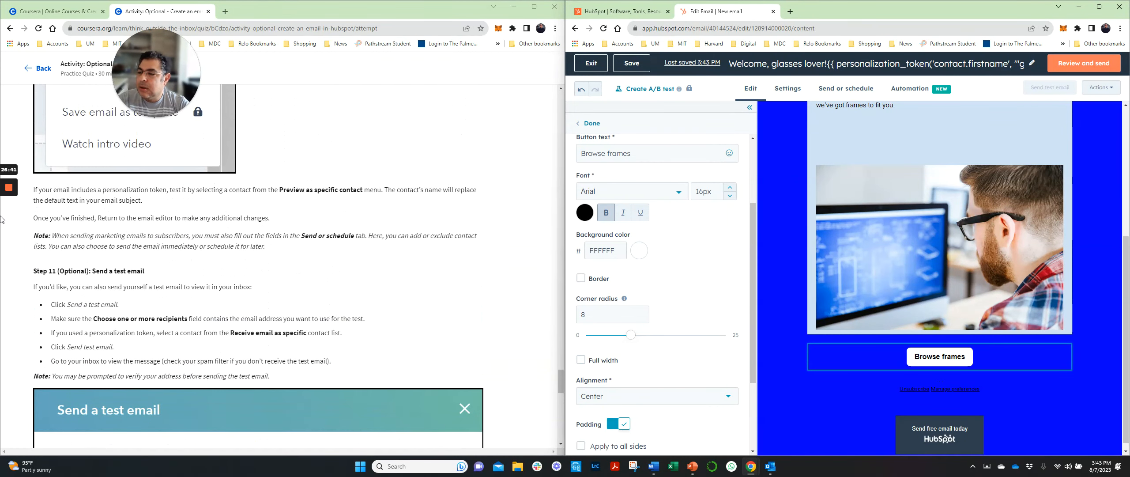
pyautogui.scroll(4, 394, 256)
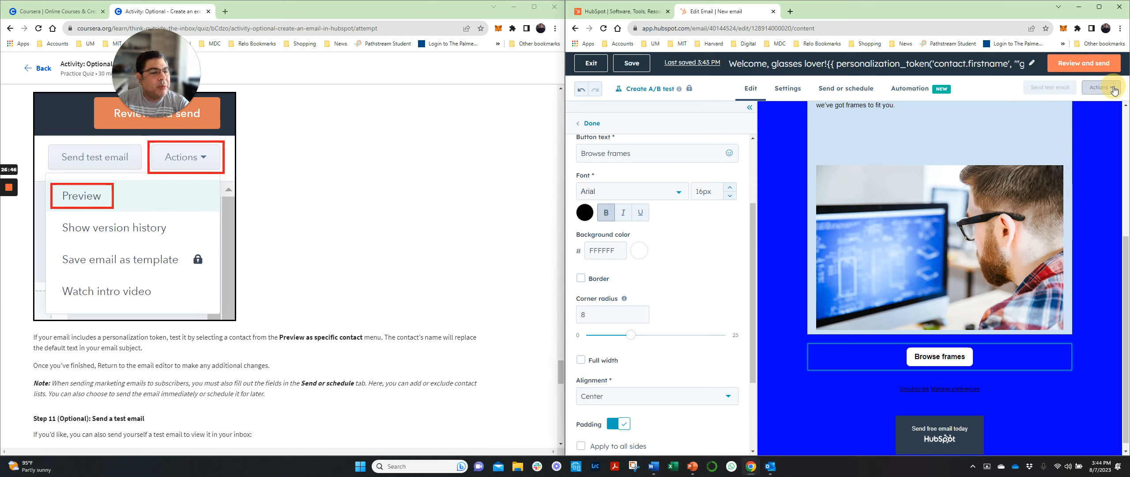
# Open the email preview, reread Coursera's preview and test email notes, and check the desktop and mobile versions.
pyautogui.click(1046, 110)
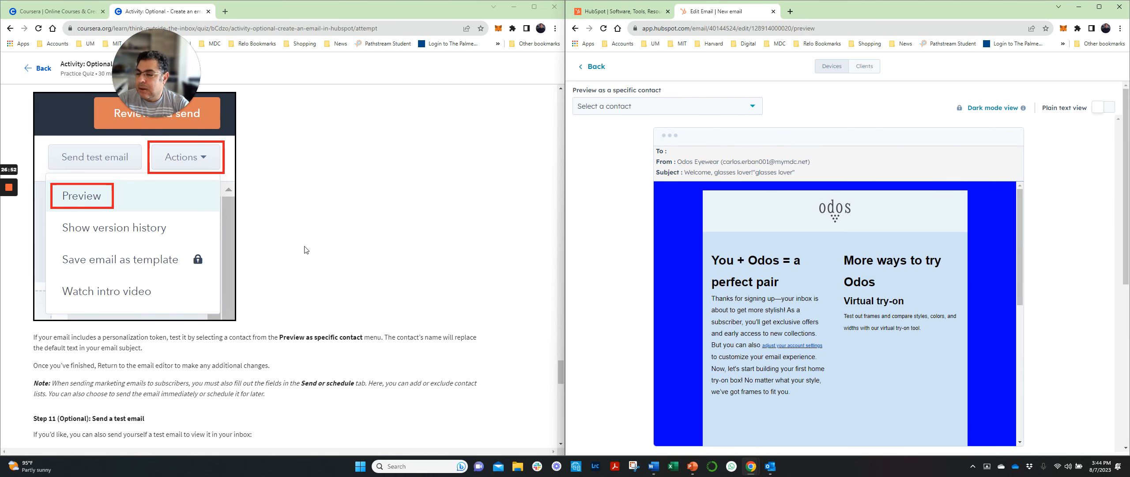
pyautogui.scroll(-1, 314, 259)
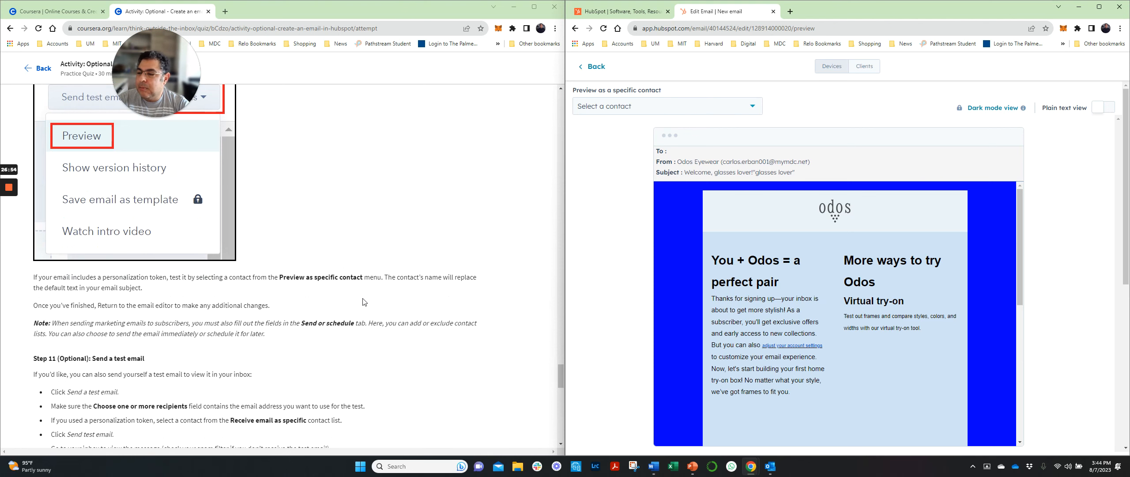
pyautogui.scroll(-1, 366, 301)
pyautogui.scroll(-1, 366, 299)
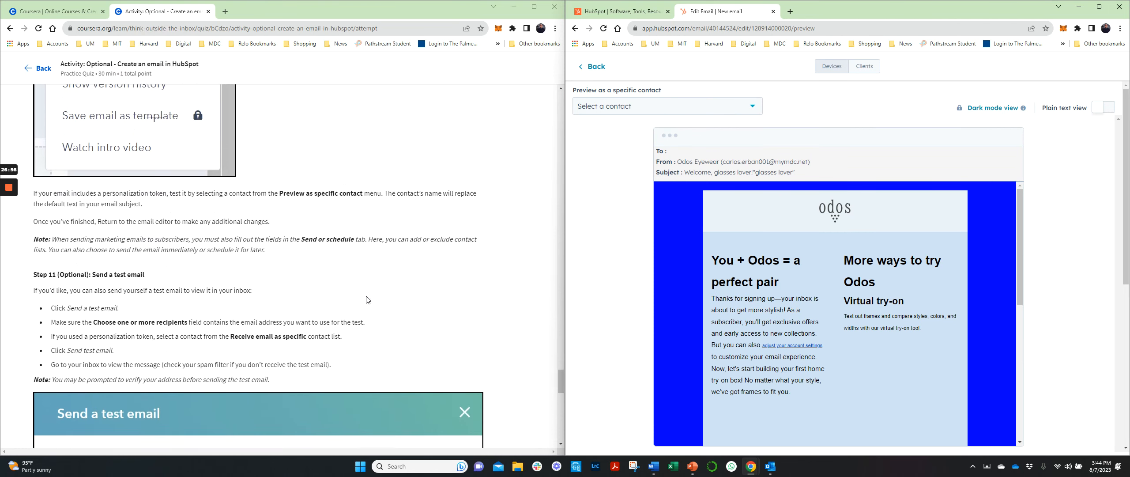
pyautogui.scroll(-1, 366, 299)
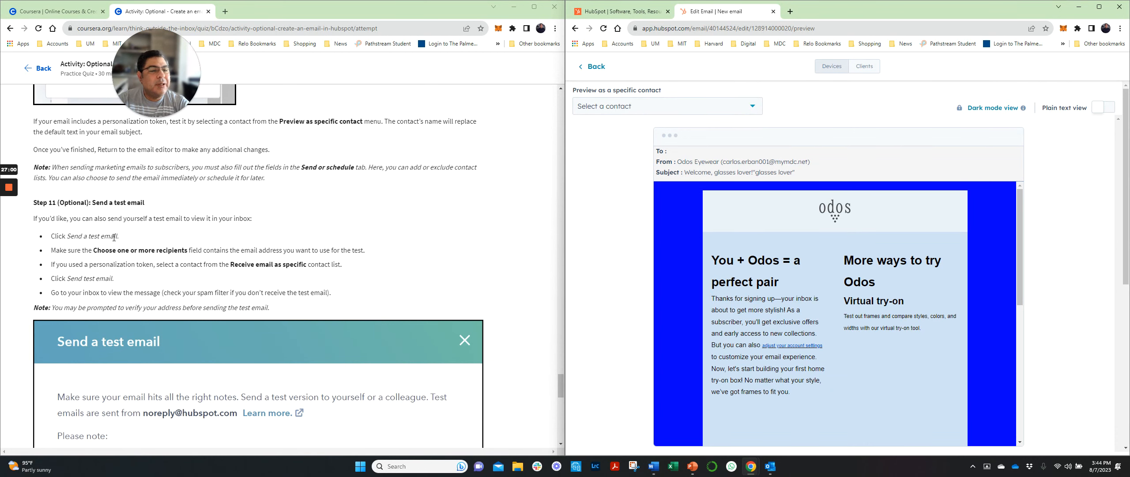
pyautogui.scroll(-8, 901, 182)
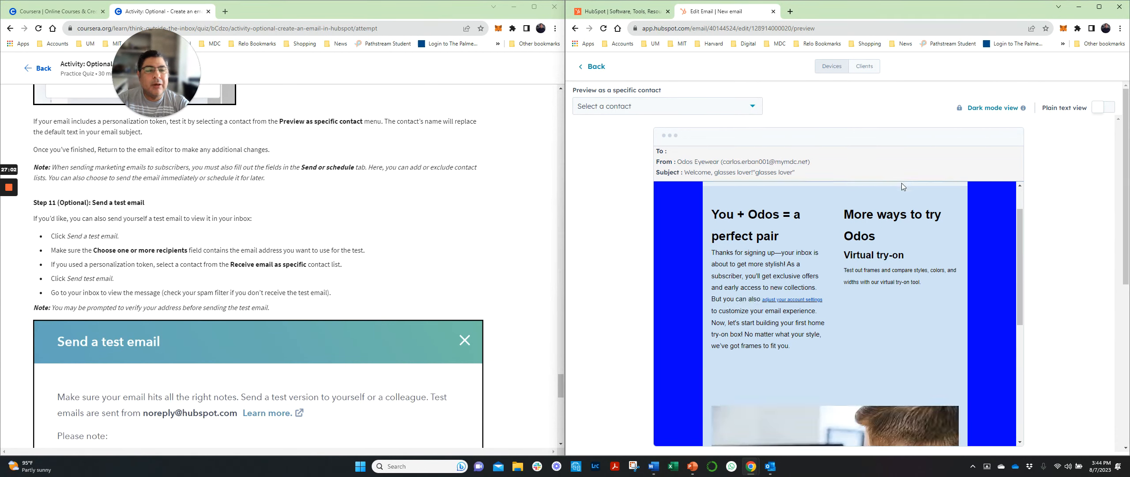
pyautogui.scroll(-6, 1084, 190)
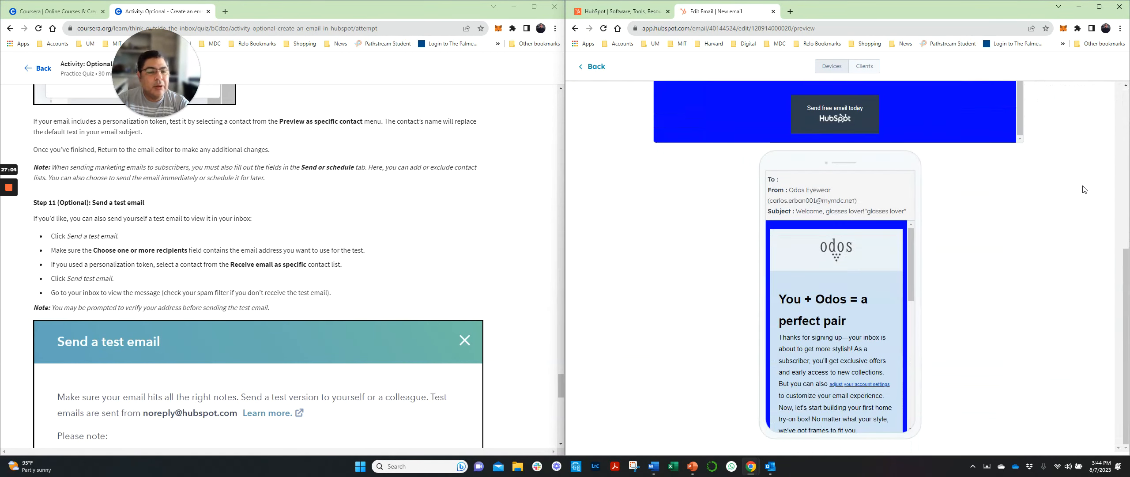
# Check the mobile preview and the contacts offered for previewing as a specific contact, and return to the email editor.
pyautogui.scroll(-4, 818, 280)
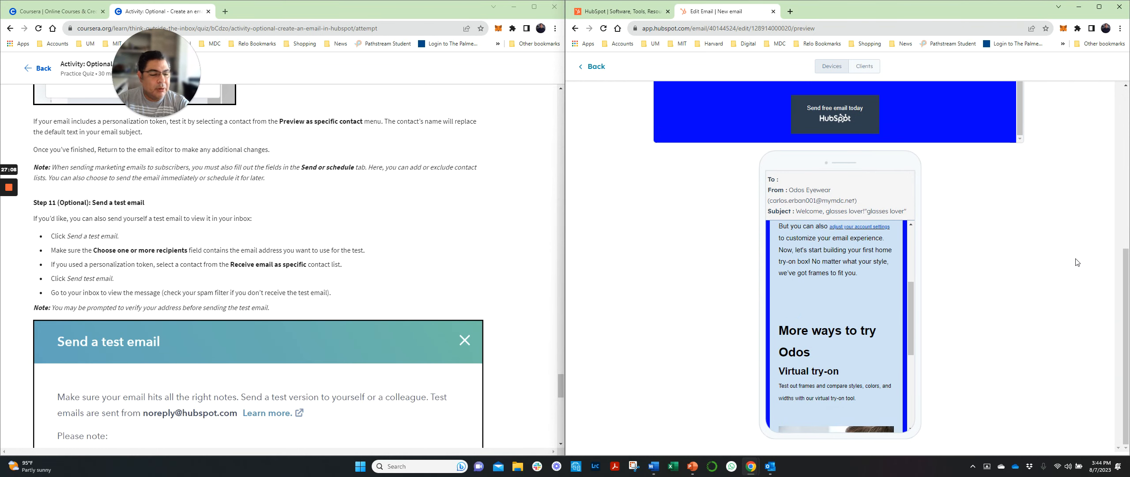
pyautogui.scroll(6, 1076, 261)
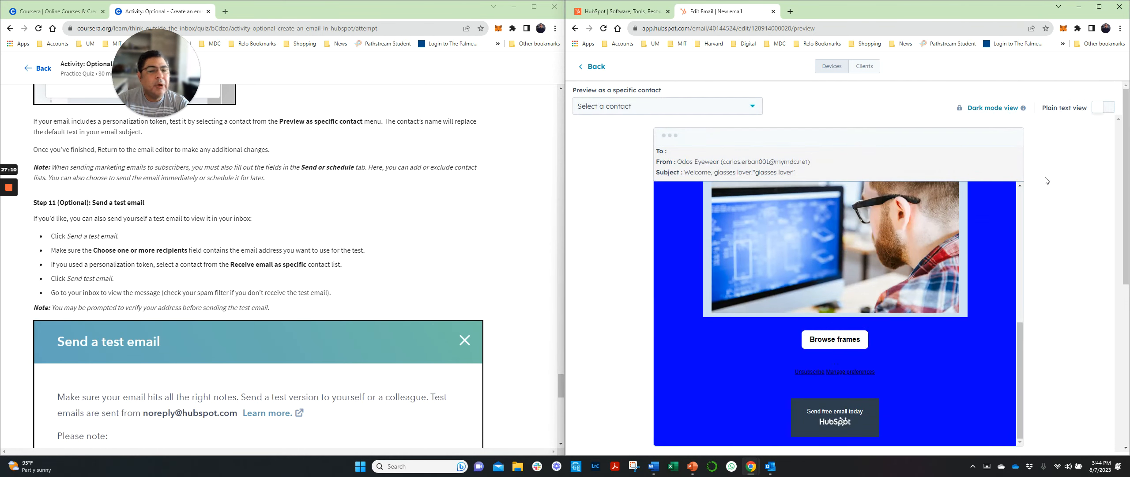
pyautogui.click(742, 110)
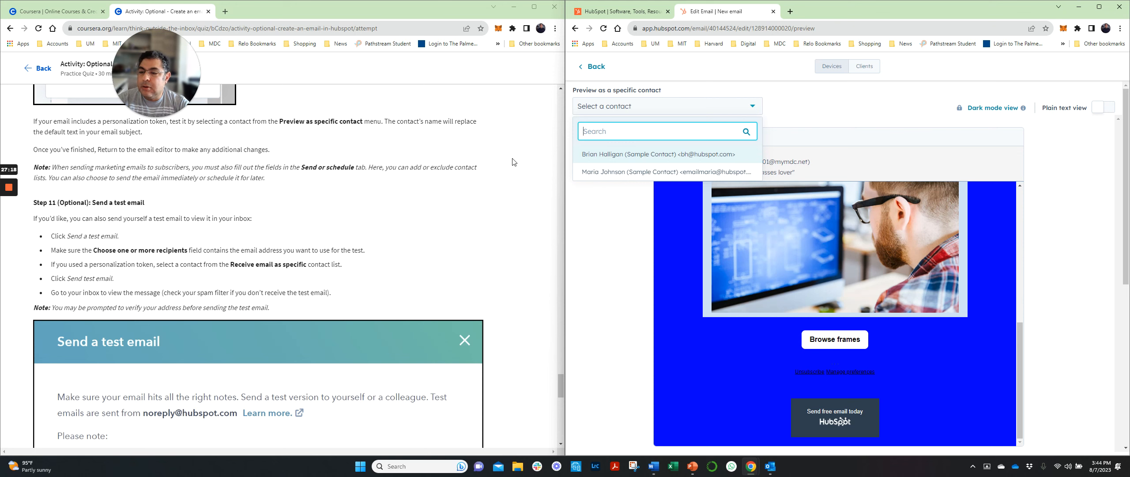
pyautogui.moveTo(5, 203)
pyautogui.click(8, 224)
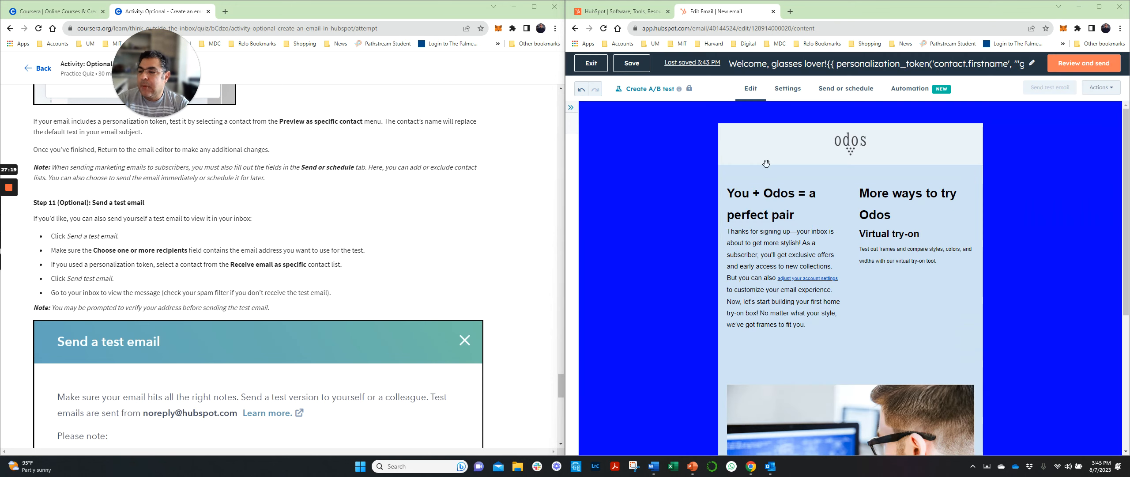
# Open the email's send or schedule options, examine the recipient choices, and read the rest of Coursera's test email instructions.
pyautogui.click(846, 89)
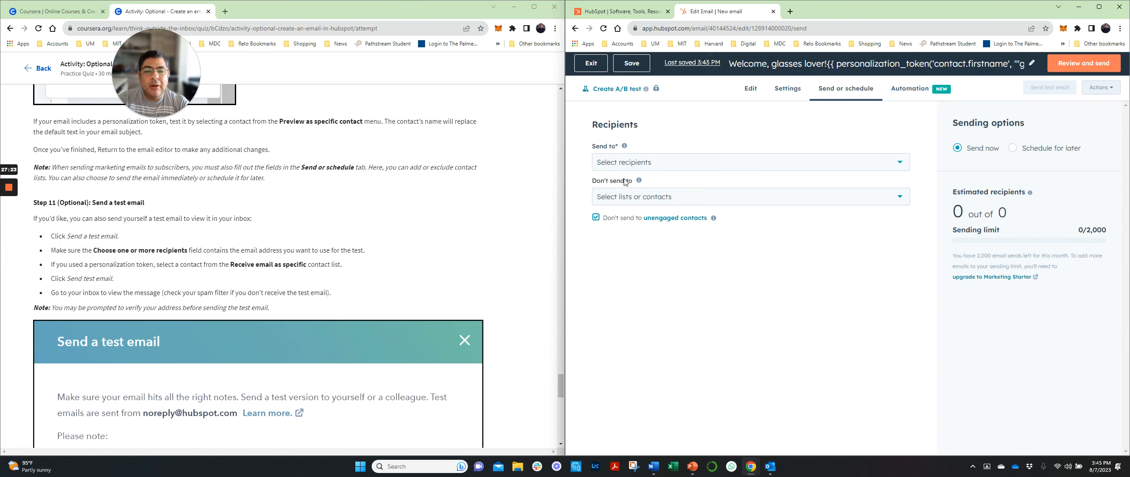
pyautogui.click(870, 165)
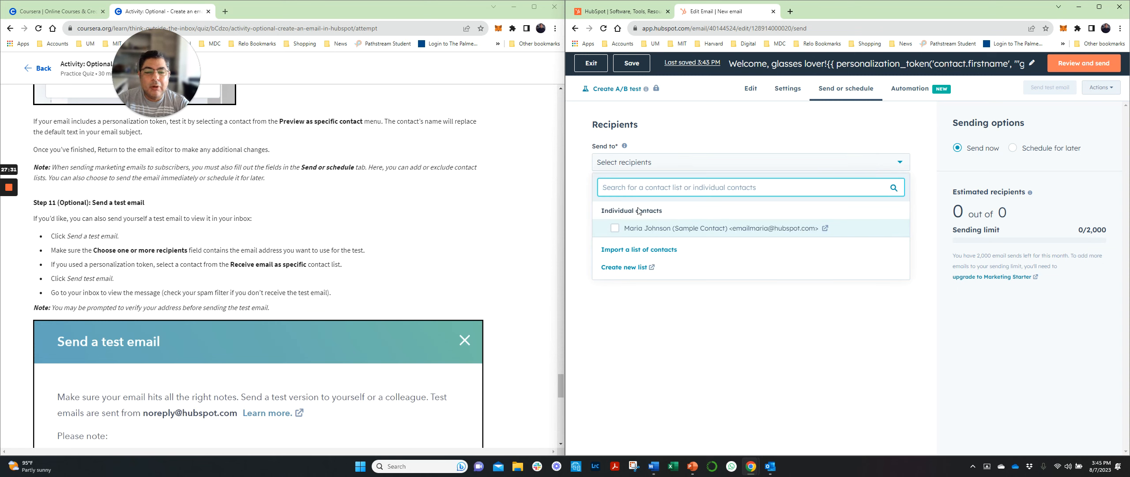
pyautogui.moveTo(2, 212)
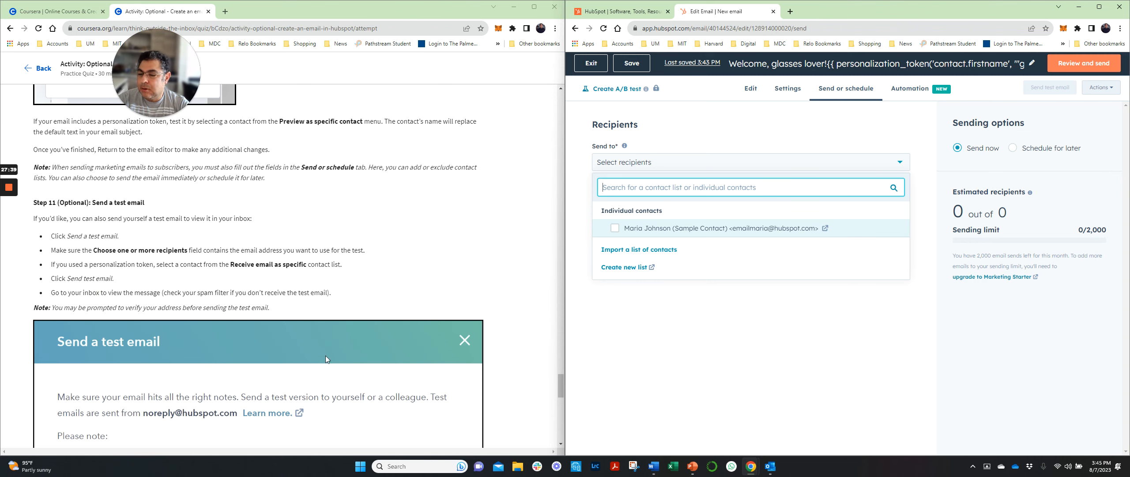
pyautogui.scroll(-4, 342, 395)
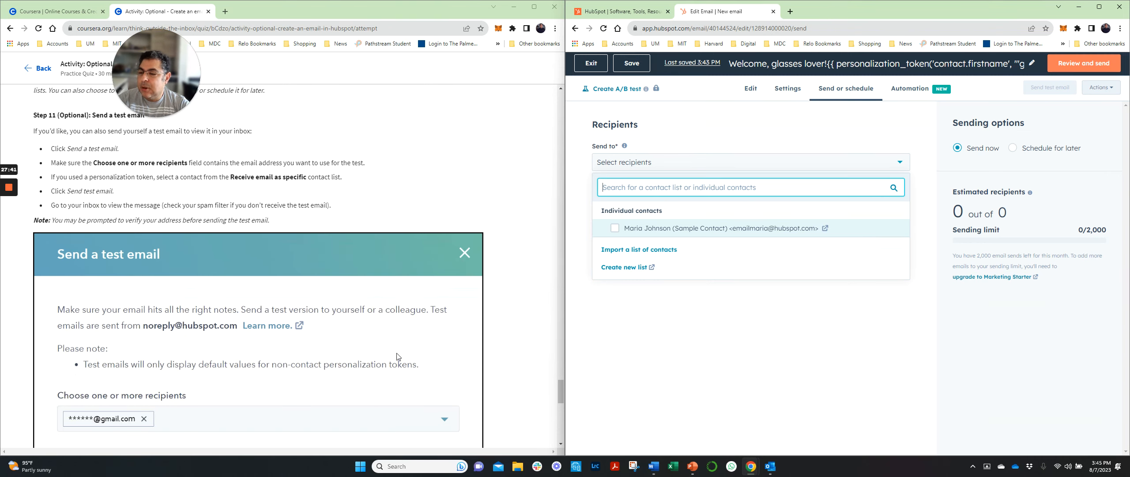
pyautogui.scroll(-4, 397, 357)
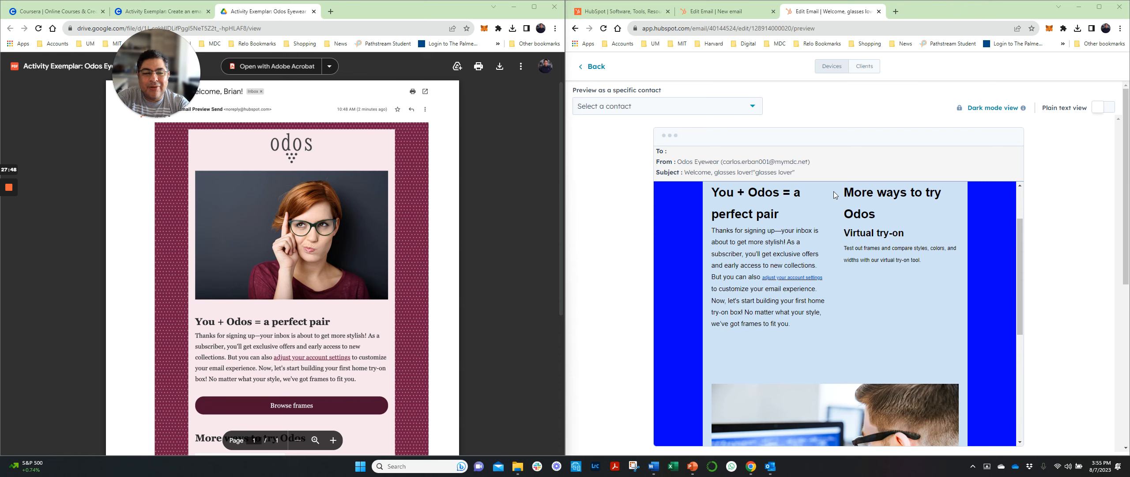
# Return to the email preview and compare its logo, text columns and image placement with the Odos Eyewear exemplar.
pyautogui.click(727, 18)
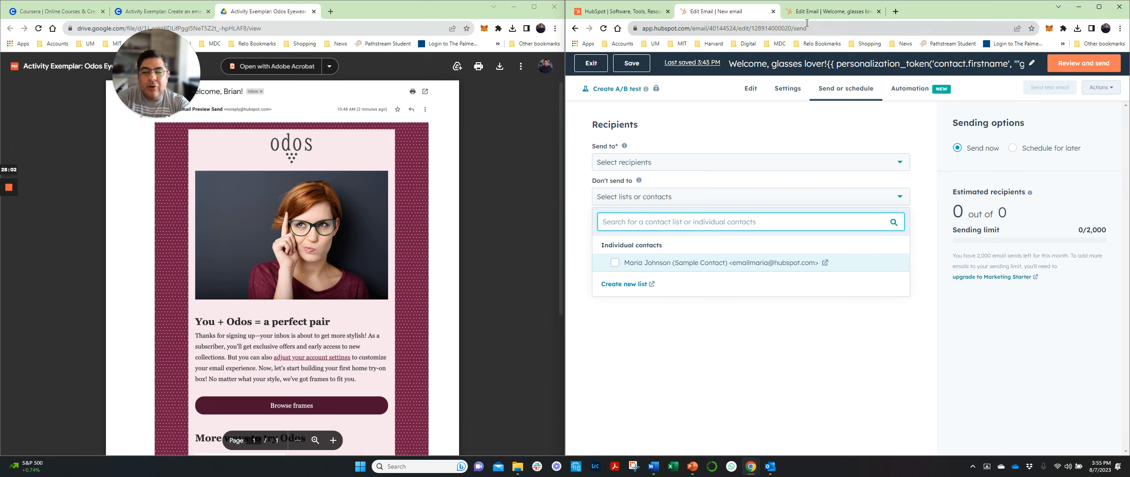
pyautogui.click(117, 96)
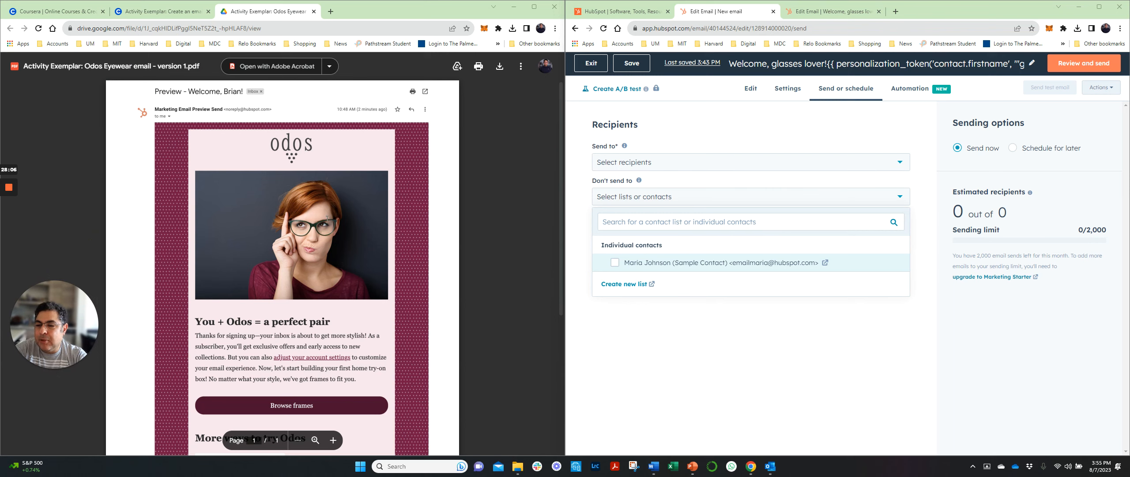
pyautogui.click(843, 13)
pyautogui.scroll(2, 876, 262)
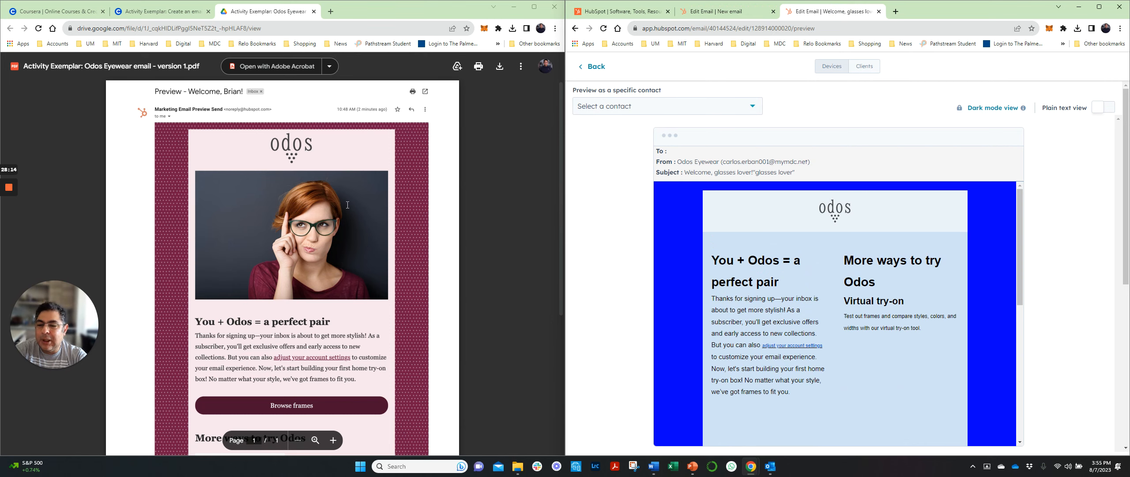
pyautogui.scroll(-3, 850, 397)
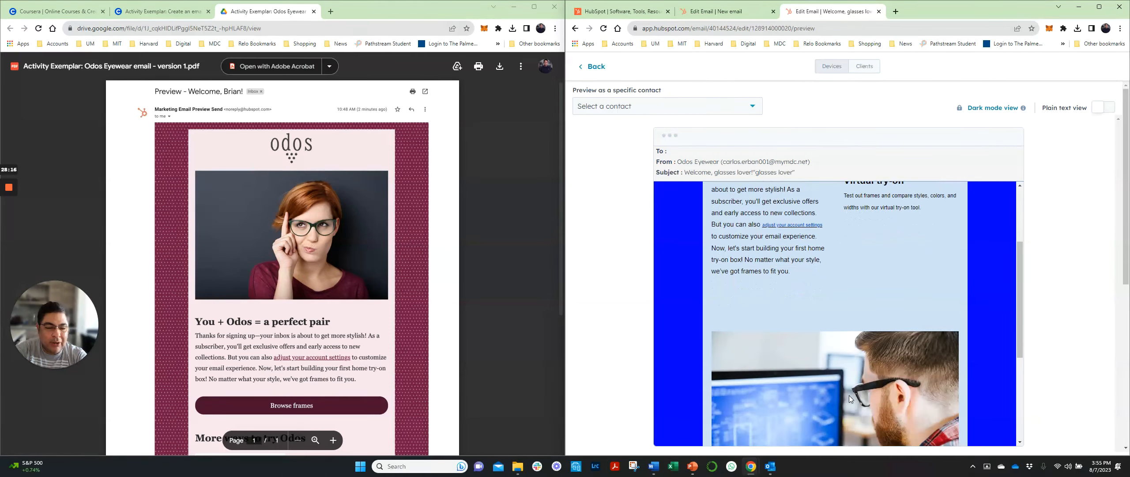
pyautogui.scroll(3, 849, 395)
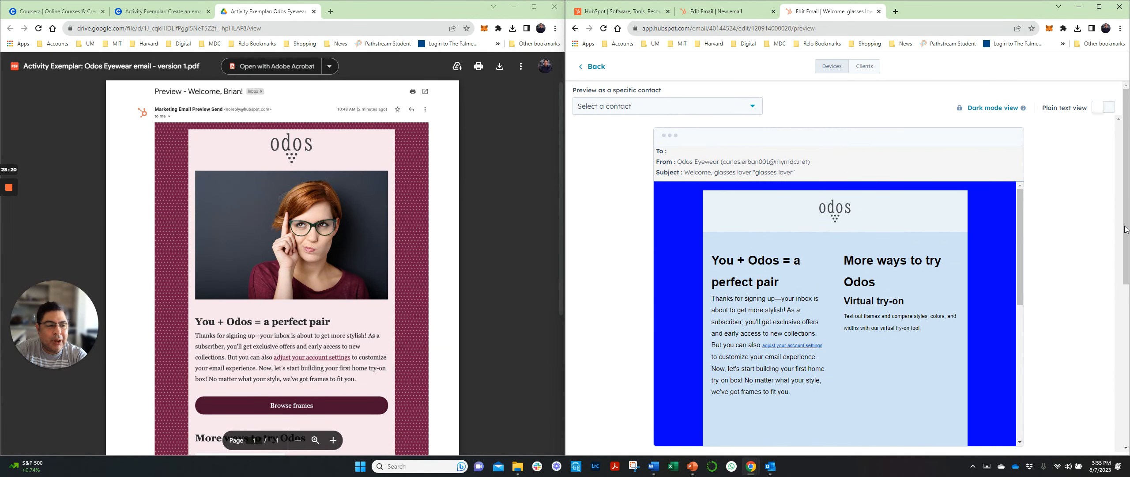
pyautogui.scroll(-3, 1125, 230)
pyautogui.scroll(2, 1118, 236)
pyautogui.moveTo(1022, 229); pyautogui.dragTo(1005, 217)
pyautogui.moveTo(1003, 184); pyautogui.dragTo(1001, 177)
# Review the exemplar's Browse frames button, More ways to try Odos section and footer against the email's desktop and mobile previews.
pyautogui.scroll(-3, 328, 349)
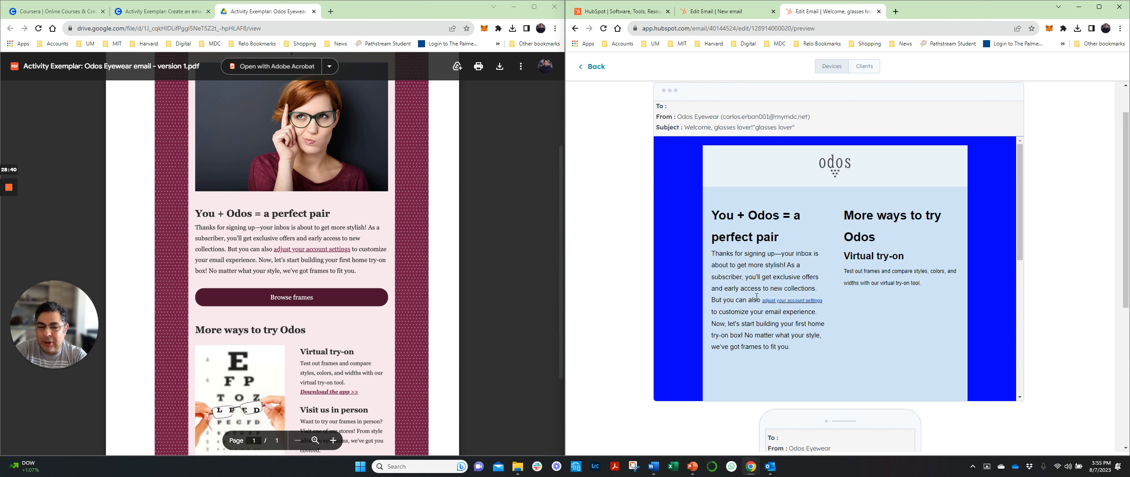
pyautogui.scroll(-3, 199, 367)
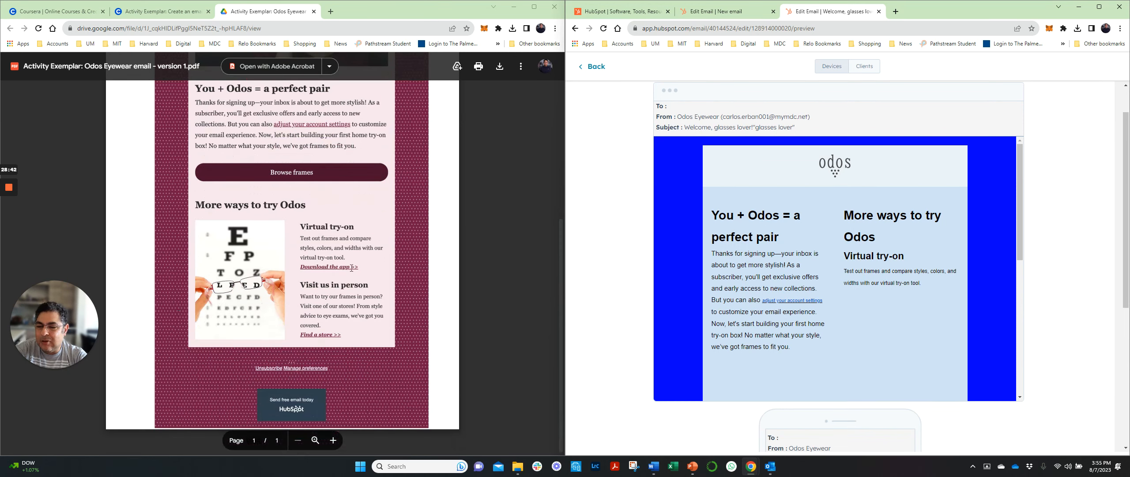
pyautogui.scroll(-2, 907, 361)
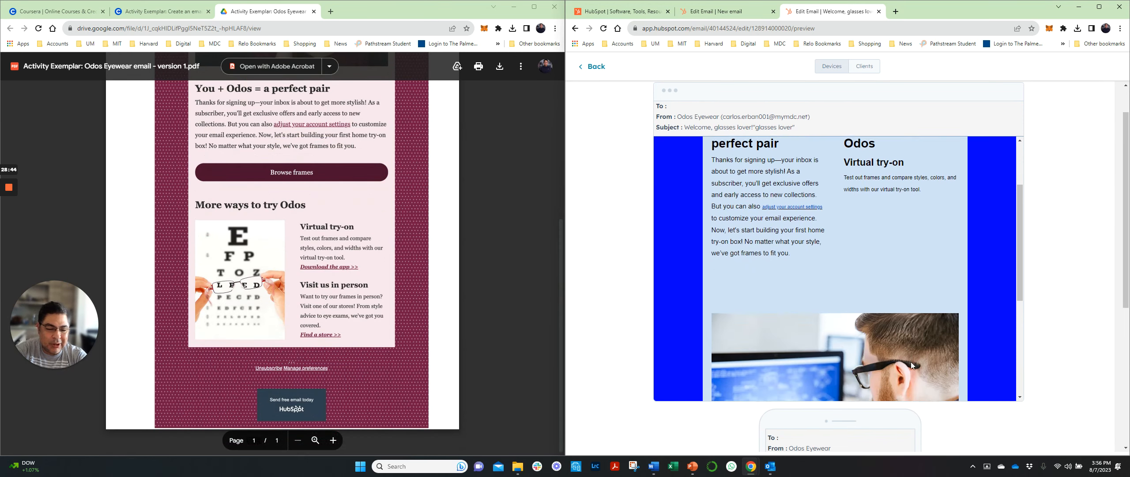
pyautogui.scroll(-3, 1038, 311)
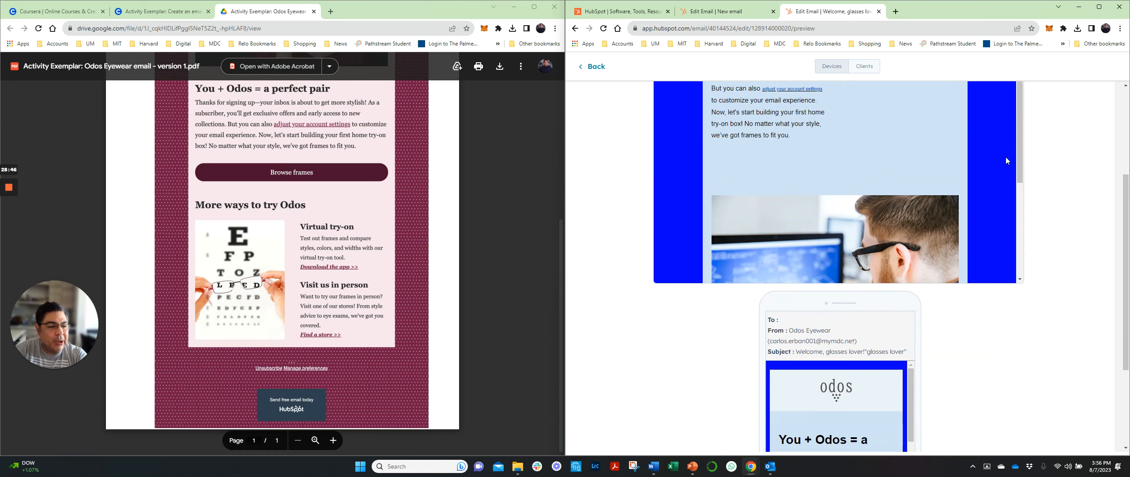
pyautogui.moveTo(1021, 163); pyautogui.dragTo(1022, 88)
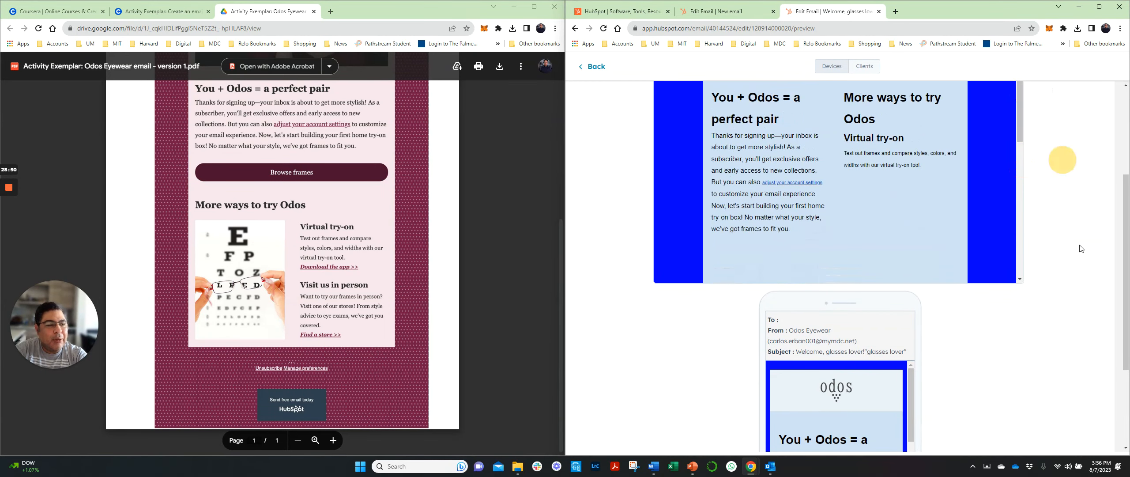
pyautogui.scroll(3, 1081, 247)
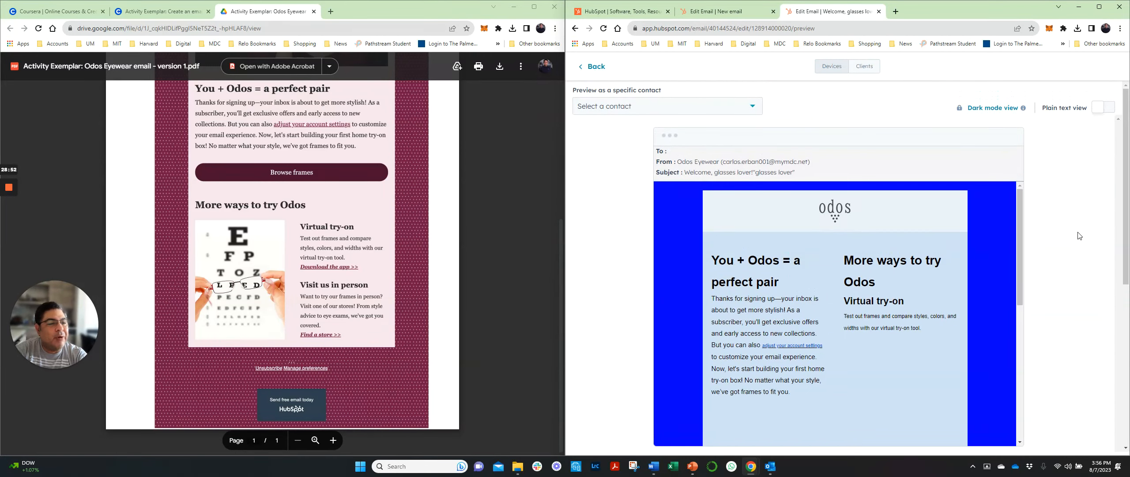
# Leave the preview and the send review, and reopen the welcome email draft for editing from the marketing email list.
pyautogui.click(588, 68)
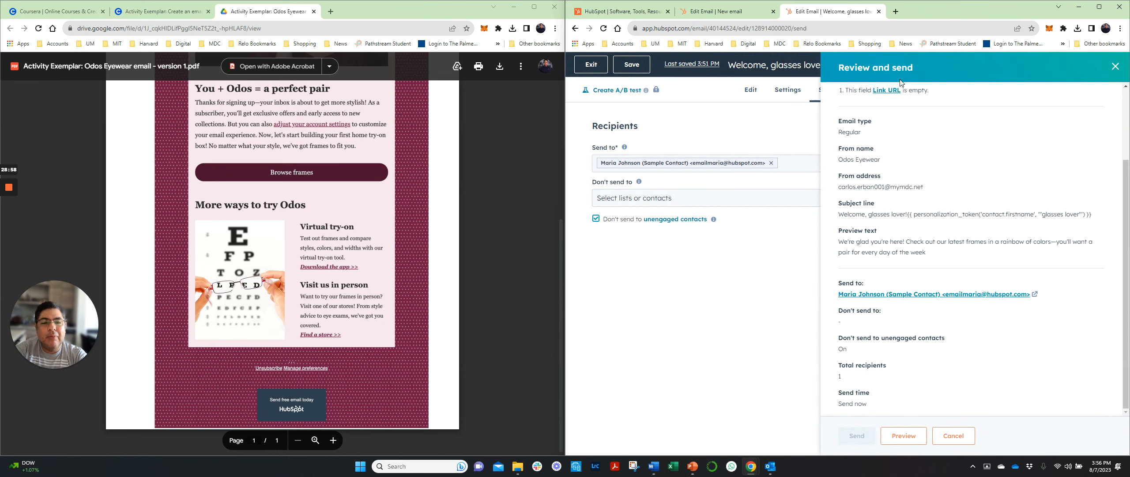
pyautogui.click(1115, 67)
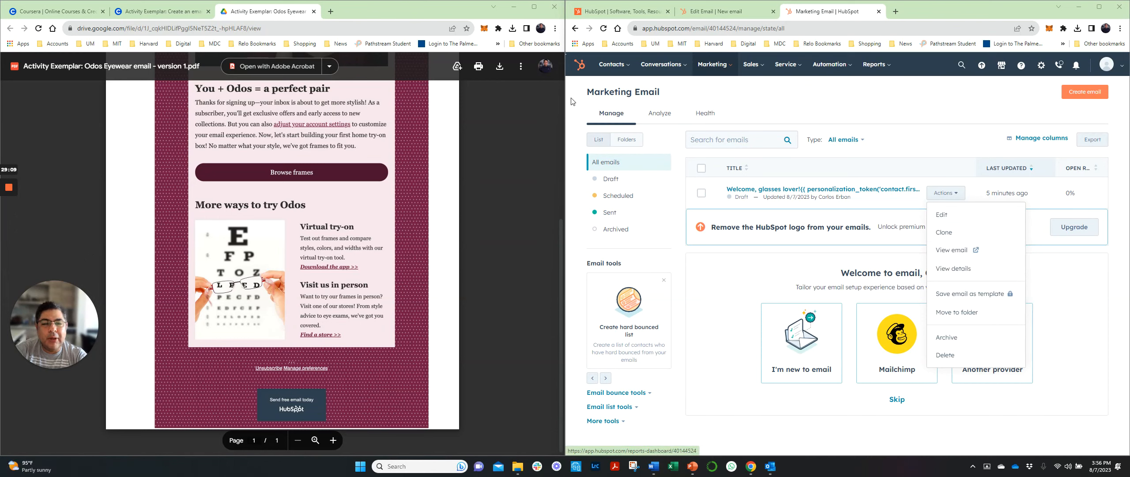
pyautogui.click(943, 216)
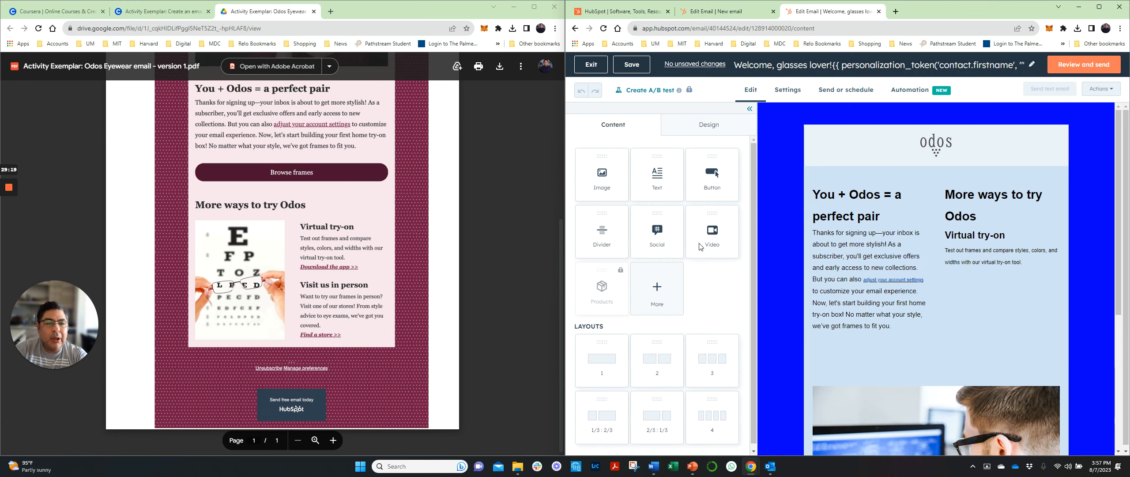
# Move the More ways to try Odos text out of its column to below the image, above the Browse frames button.
pyautogui.scroll(-4, 774, 272)
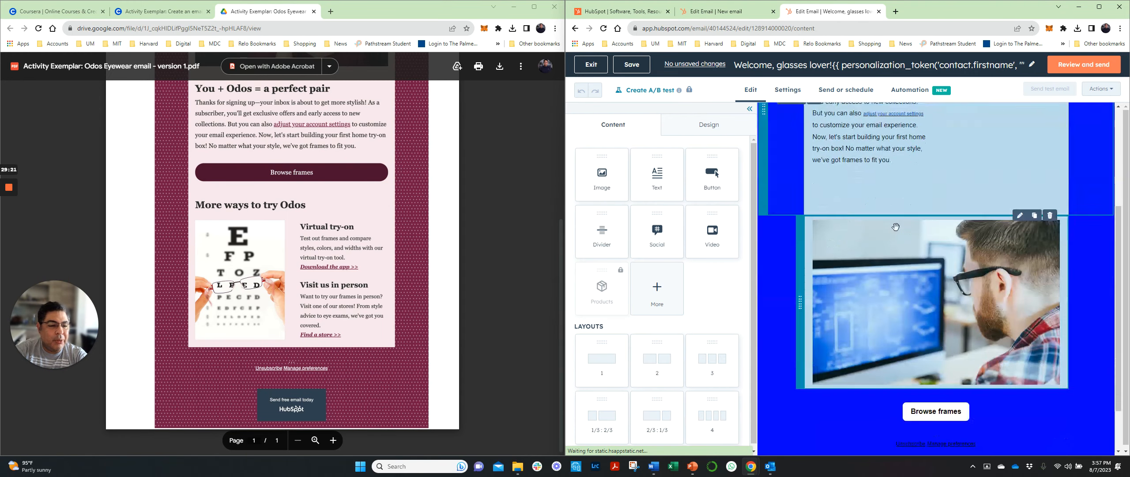
pyautogui.scroll(2, 941, 203)
pyautogui.scroll(2, 941, 203)
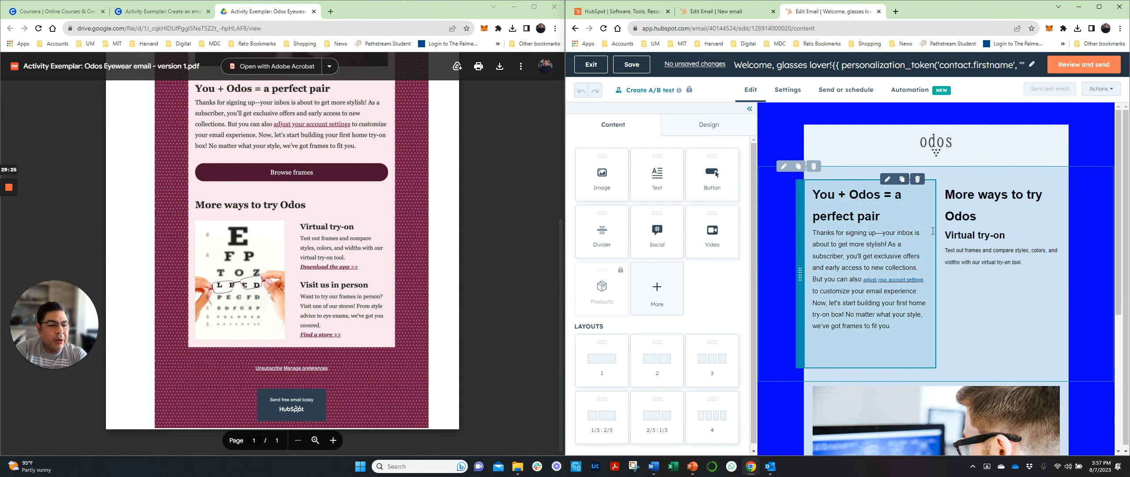
pyautogui.moveTo(932, 226); pyautogui.dragTo(931, 401)
pyautogui.scroll(2, 967, 360)
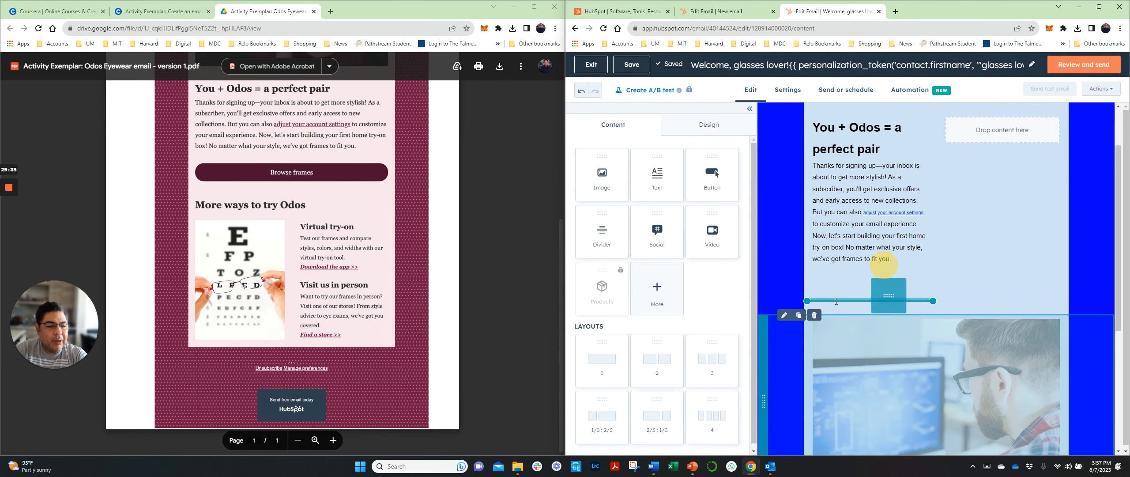
# Move the full-width image section directly below the Odos logo, above the "You + Odos = a perfect pair" section.
pyautogui.moveTo(761, 398); pyautogui.dragTo(901, 402)
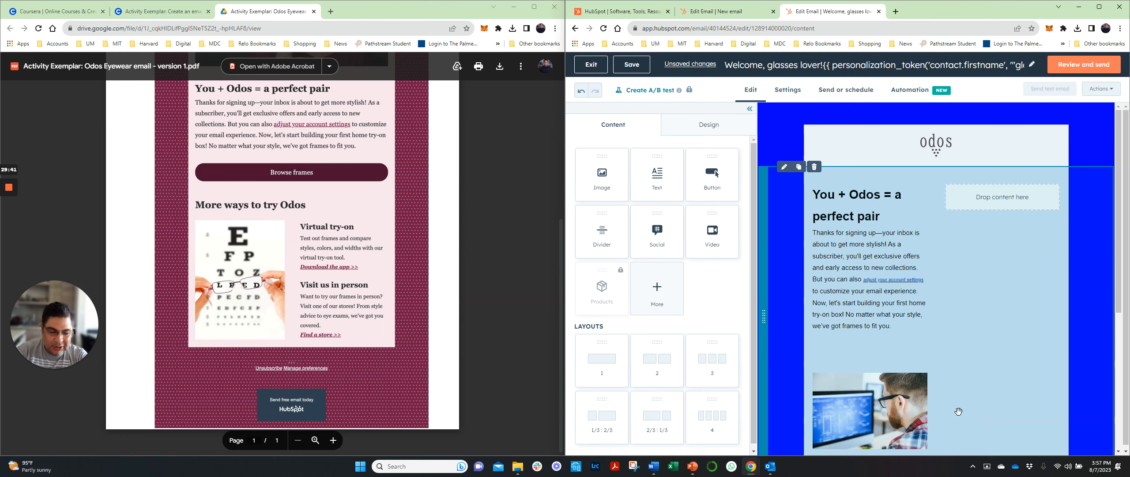
pyautogui.scroll(-2, 781, 406)
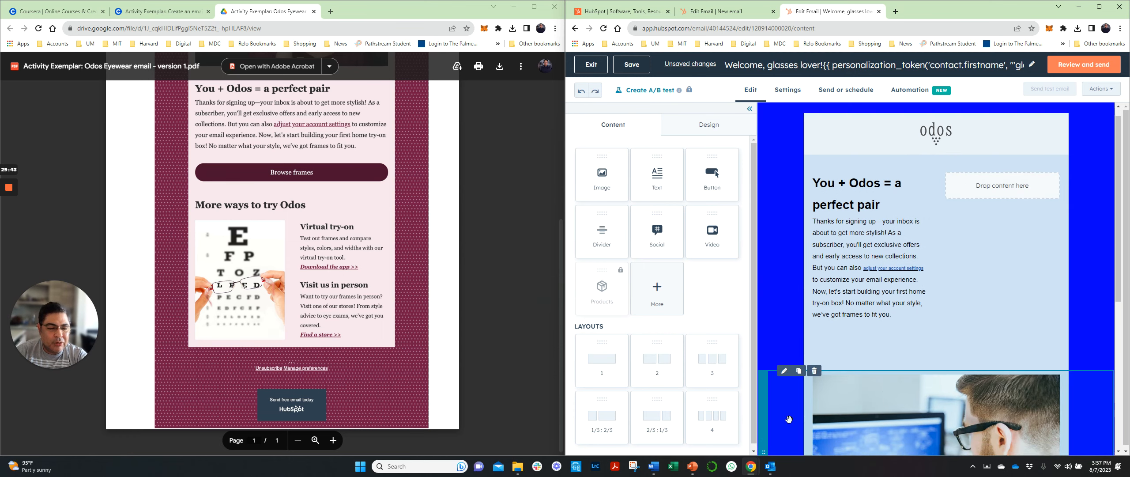
pyautogui.moveTo(778, 391); pyautogui.dragTo(770, 141)
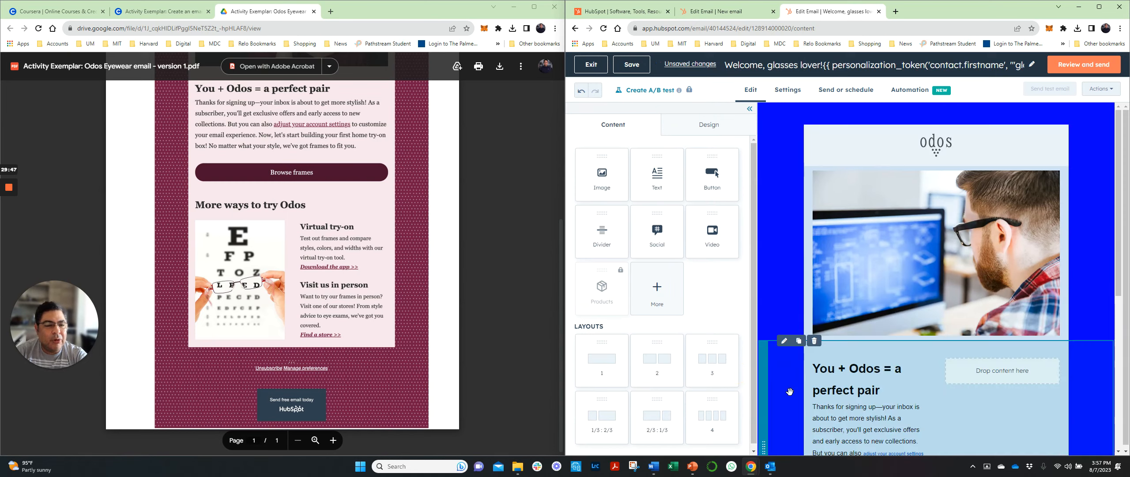
# Change the "You + Odos = a perfect pair" section's layout to a single column.
pyautogui.scroll(-5, 1011, 272)
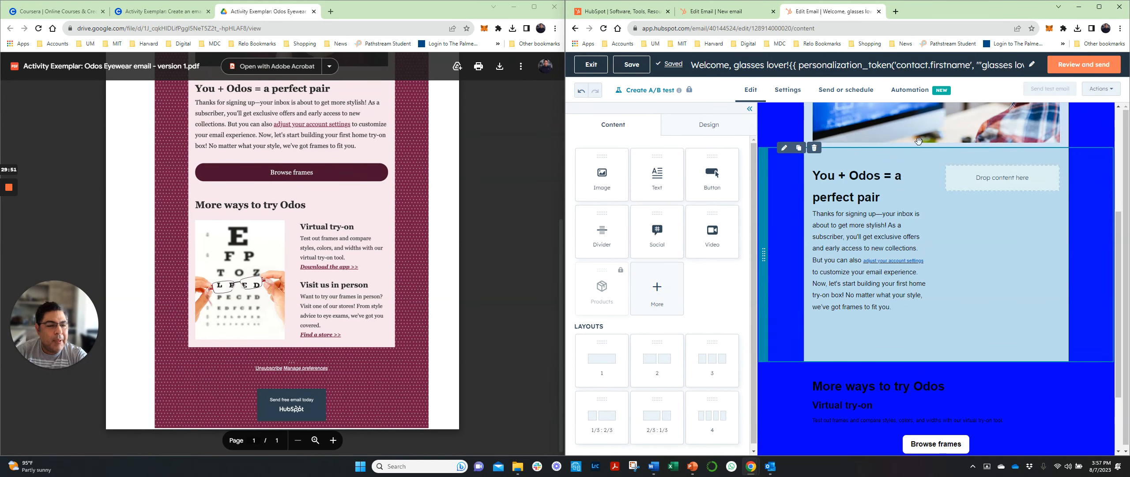
pyautogui.scroll(2, 918, 141)
pyautogui.scroll(1, 919, 142)
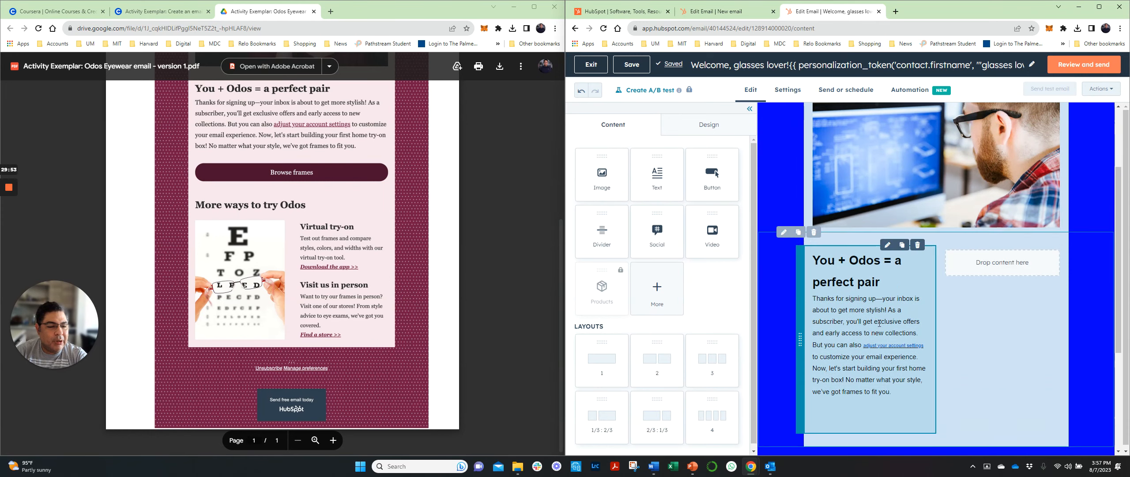
pyautogui.click(914, 332)
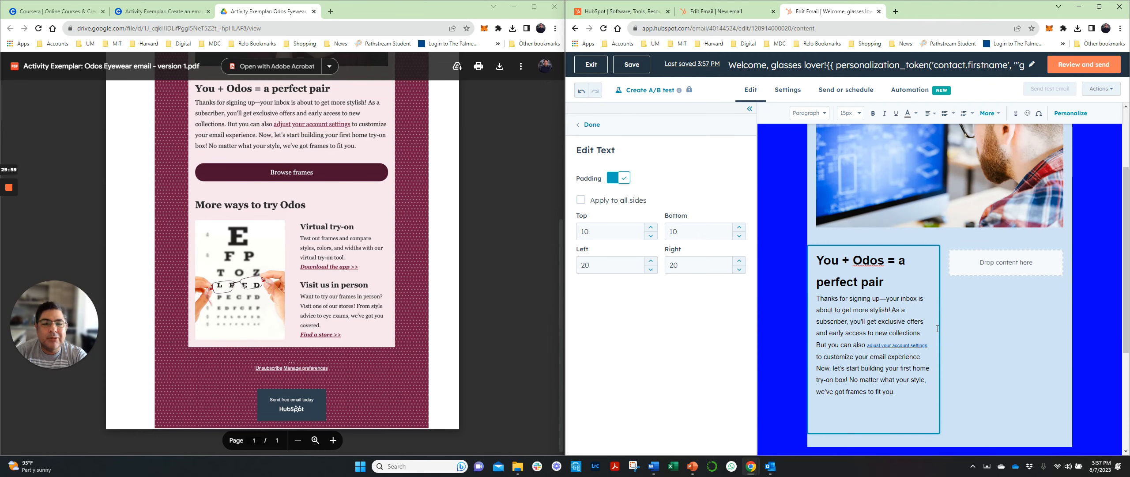
pyautogui.click(1005, 264)
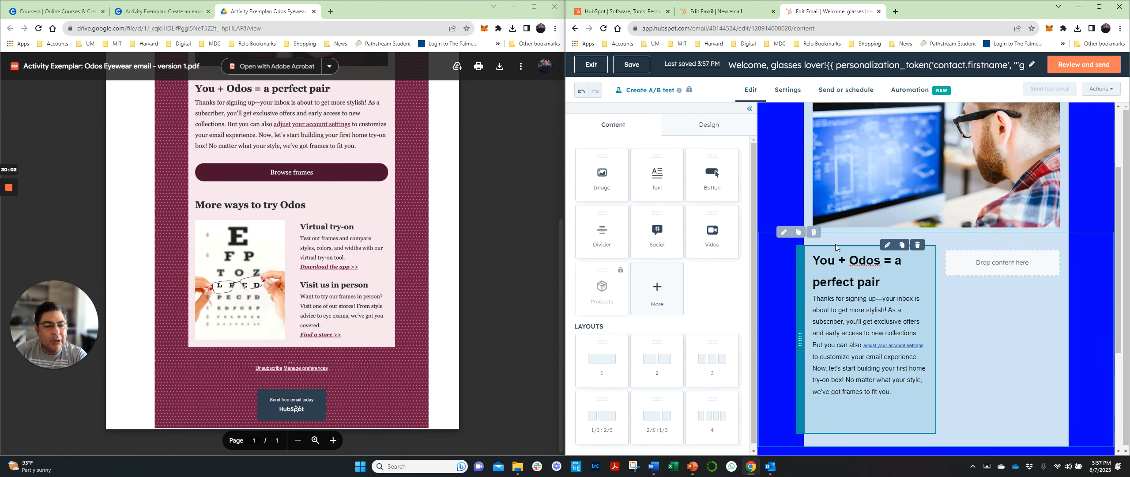
pyautogui.click(784, 232)
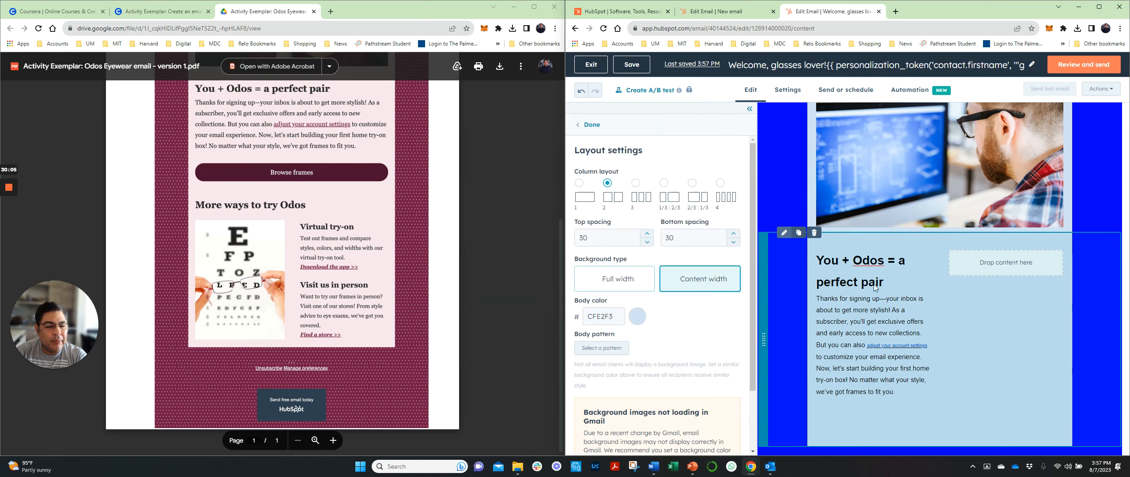
pyautogui.click(582, 193)
pyautogui.scroll(-2, 987, 307)
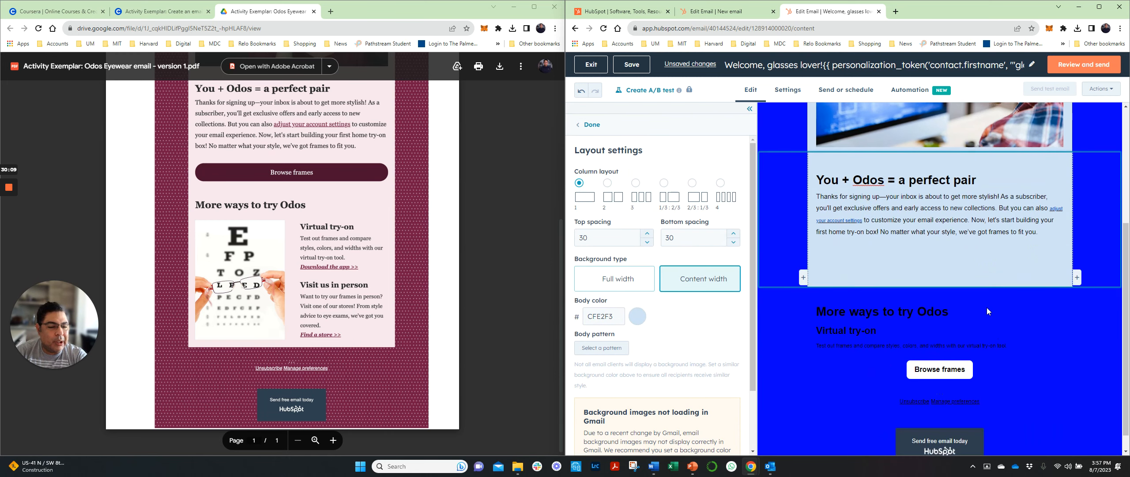
pyautogui.click(810, 287)
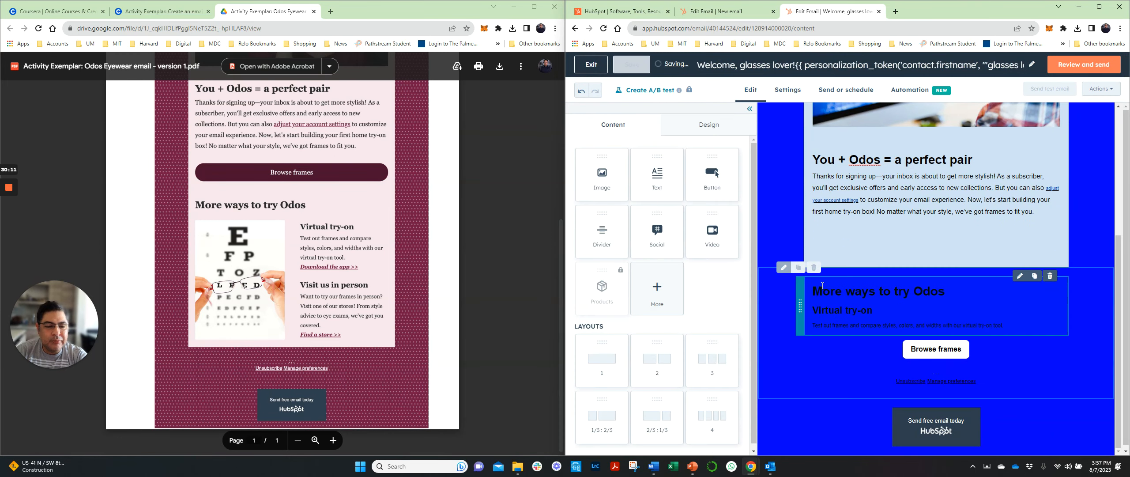
pyautogui.moveTo(814, 290); pyautogui.dragTo(1019, 322)
pyautogui.click(1014, 290)
pyautogui.click(1019, 277)
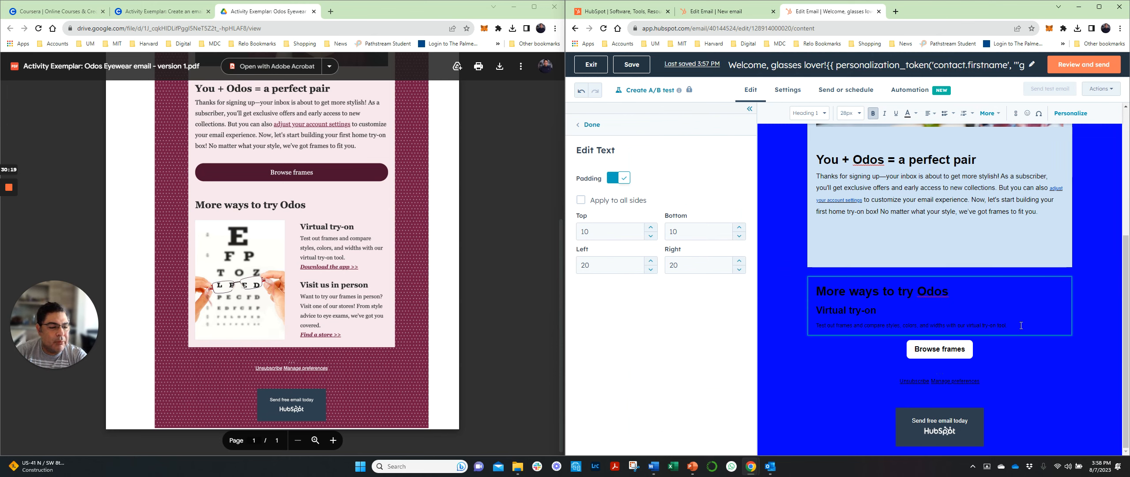
pyautogui.moveTo(1016, 327); pyautogui.dragTo(819, 284)
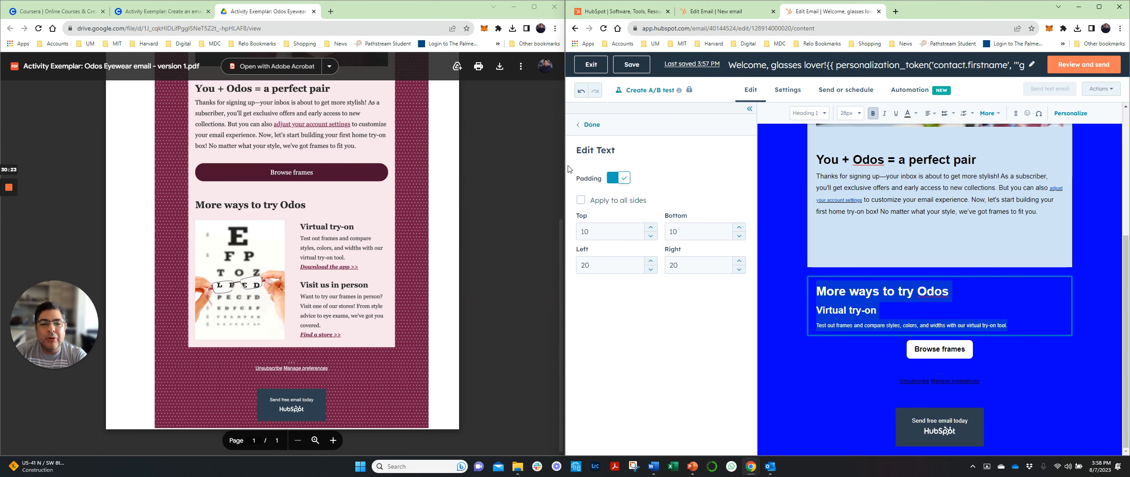
pyautogui.click(588, 125)
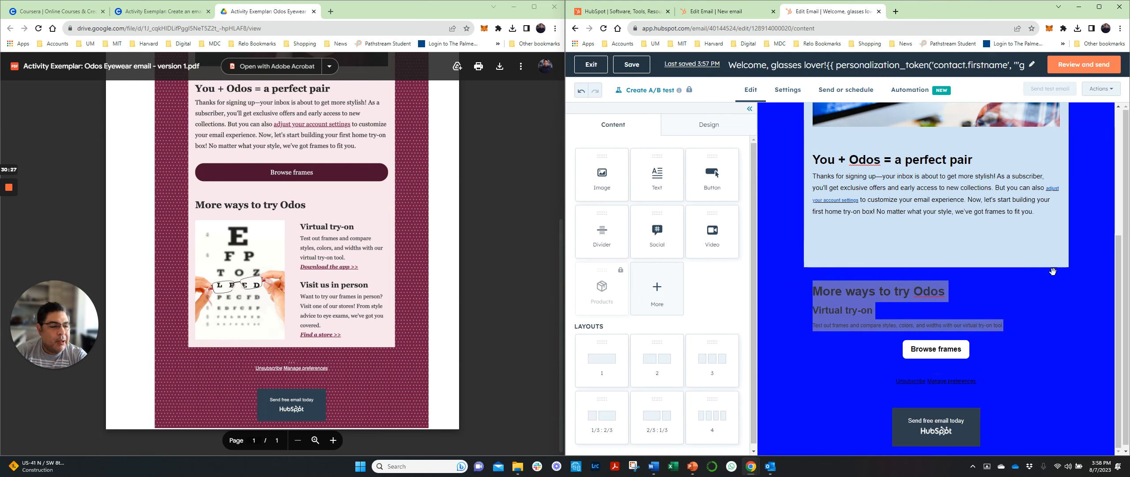
pyautogui.click(1020, 276)
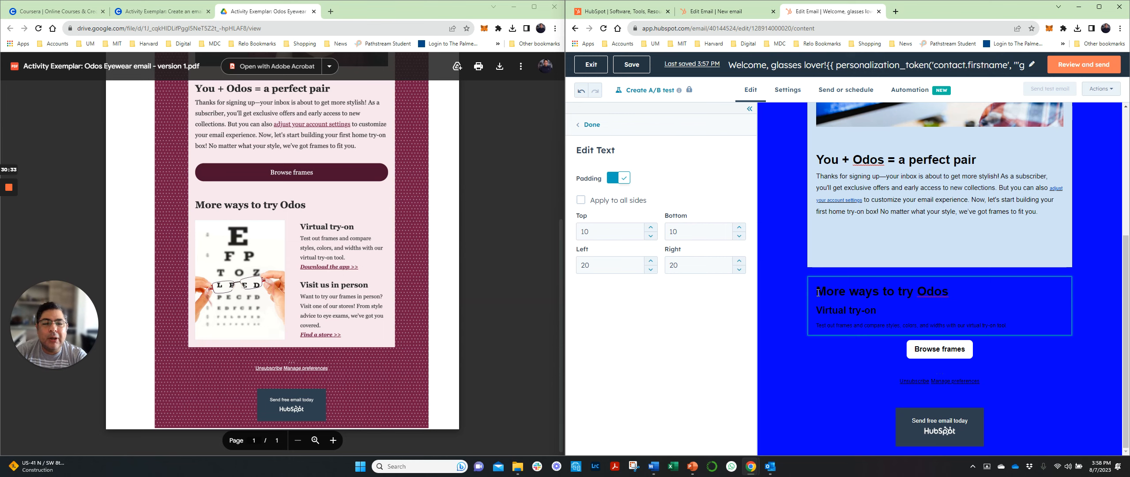
pyautogui.click(581, 127)
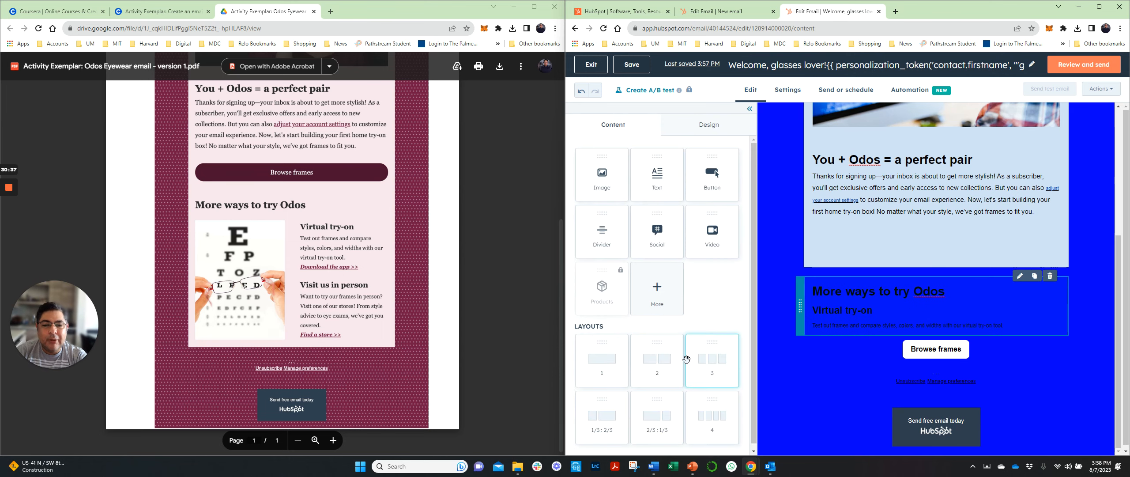
pyautogui.click(708, 129)
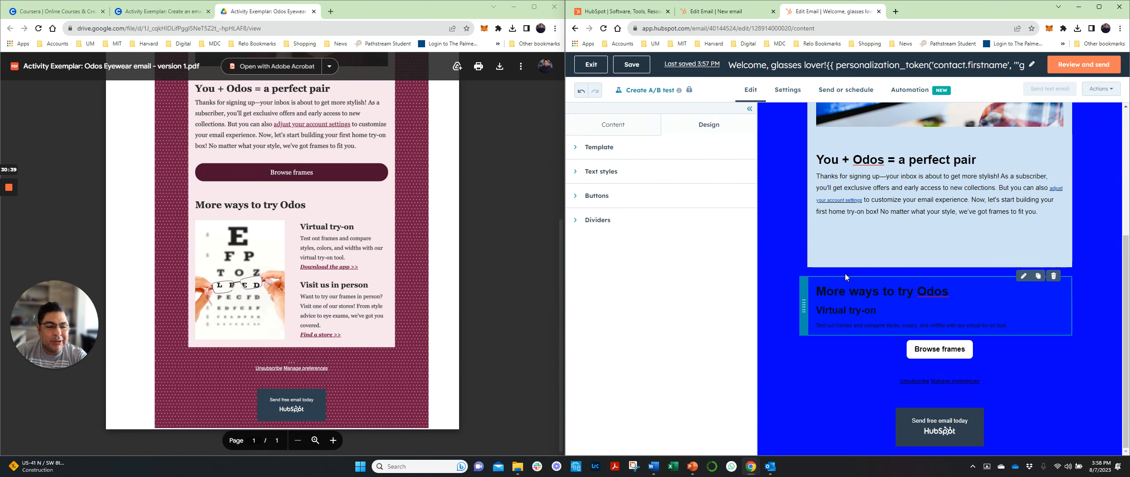
pyautogui.click(585, 172)
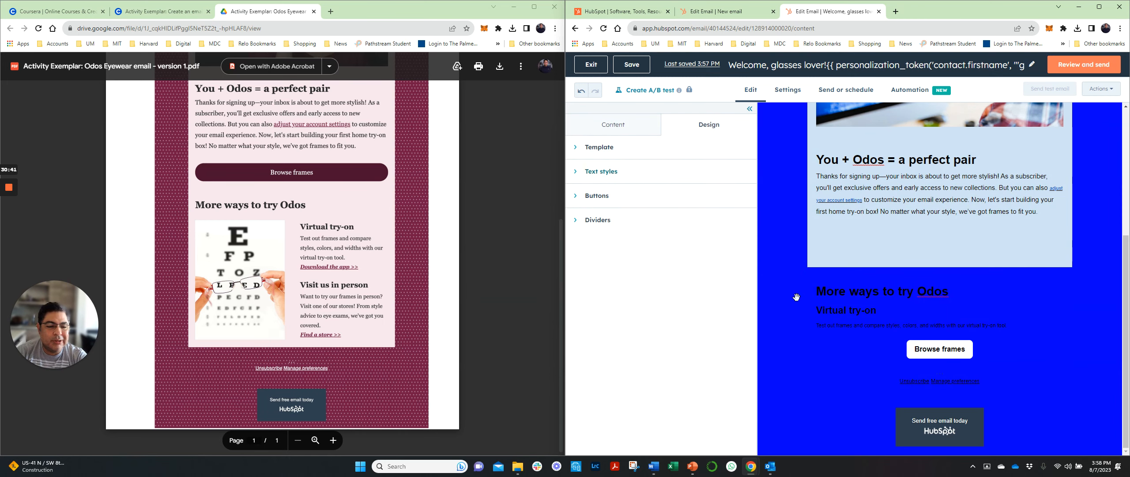
pyautogui.moveTo(815, 291); pyautogui.dragTo(1009, 326)
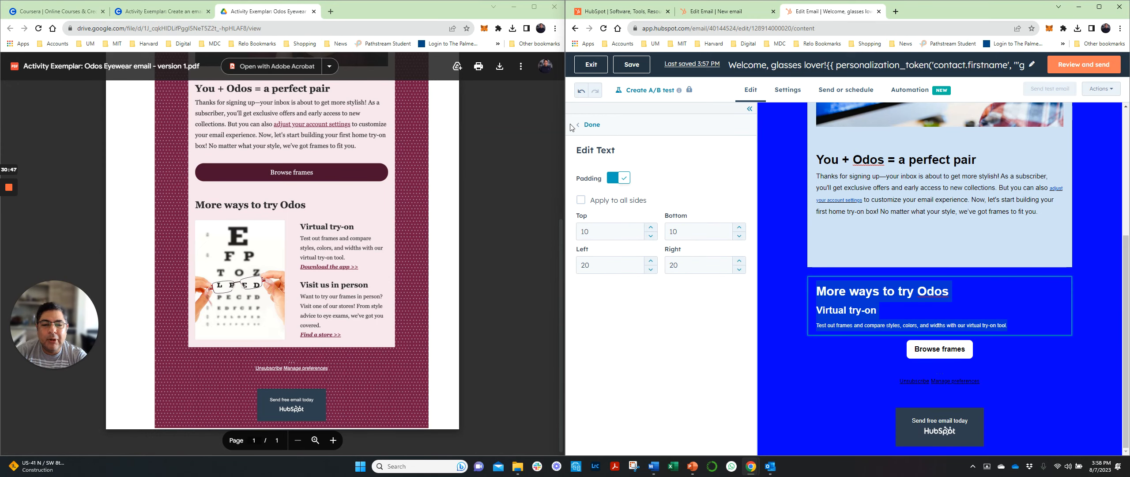
pyautogui.click(590, 125)
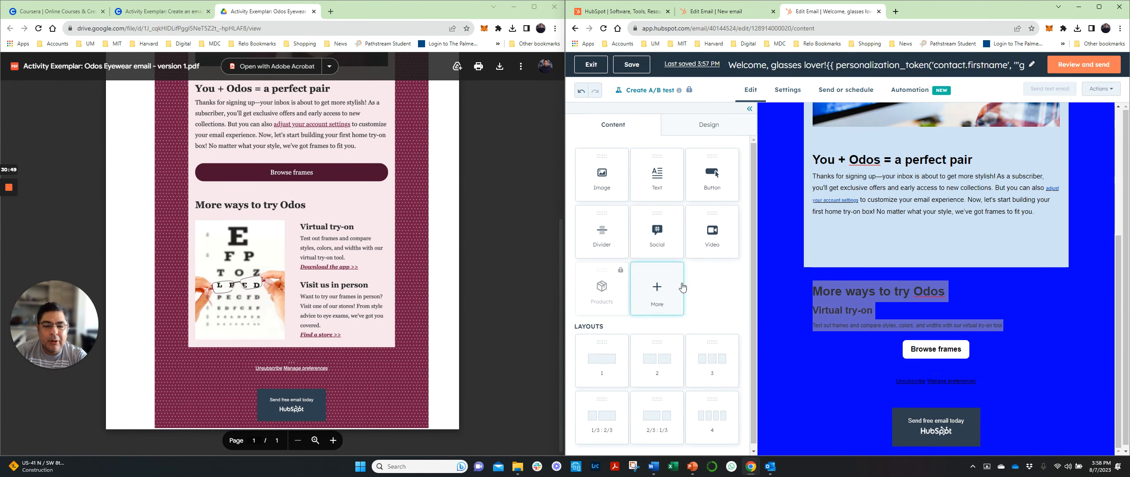
# Set the email's default text color to white for paragraphs, Heading 1 and Heading 2 in the text styles.
pyautogui.click(707, 126)
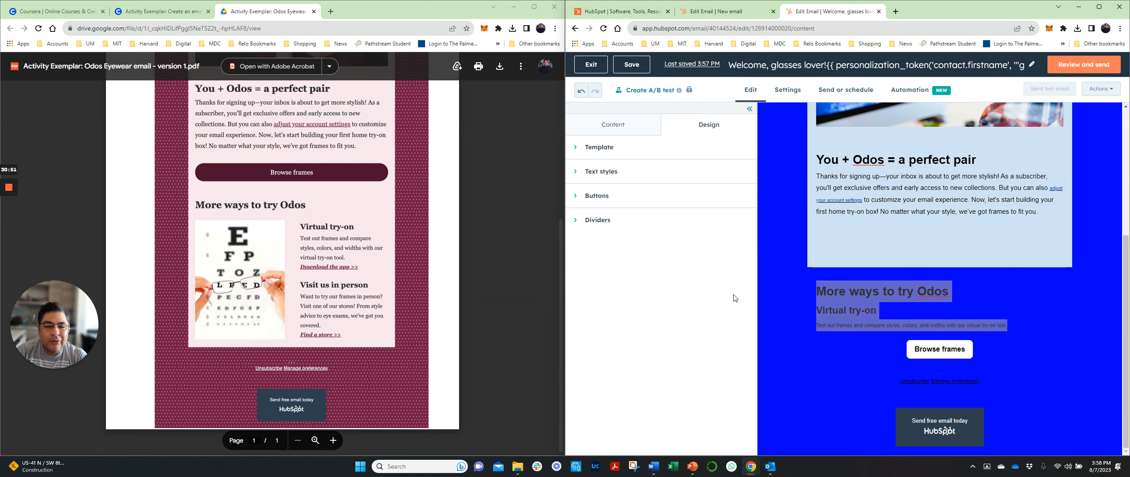
pyautogui.click(575, 172)
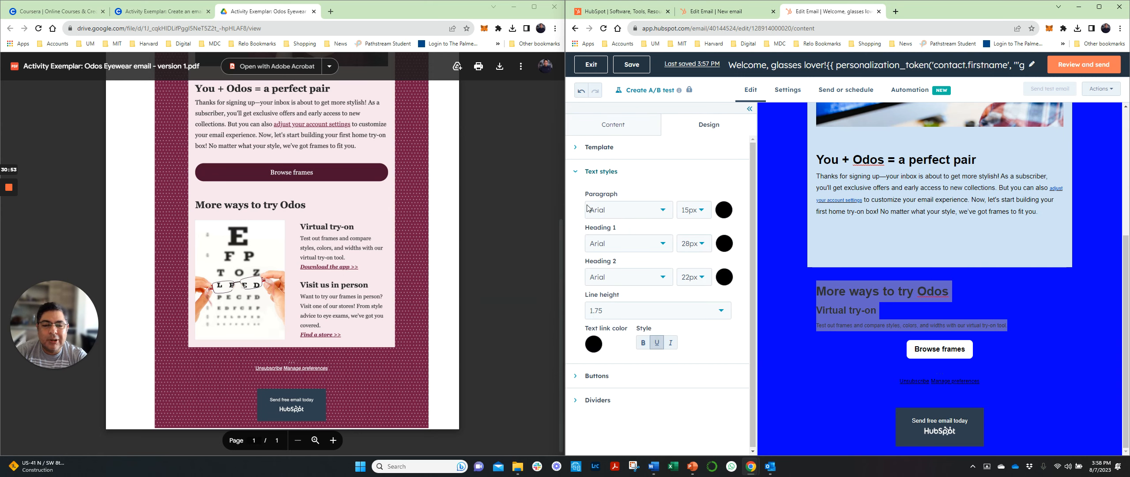
pyautogui.click(726, 215)
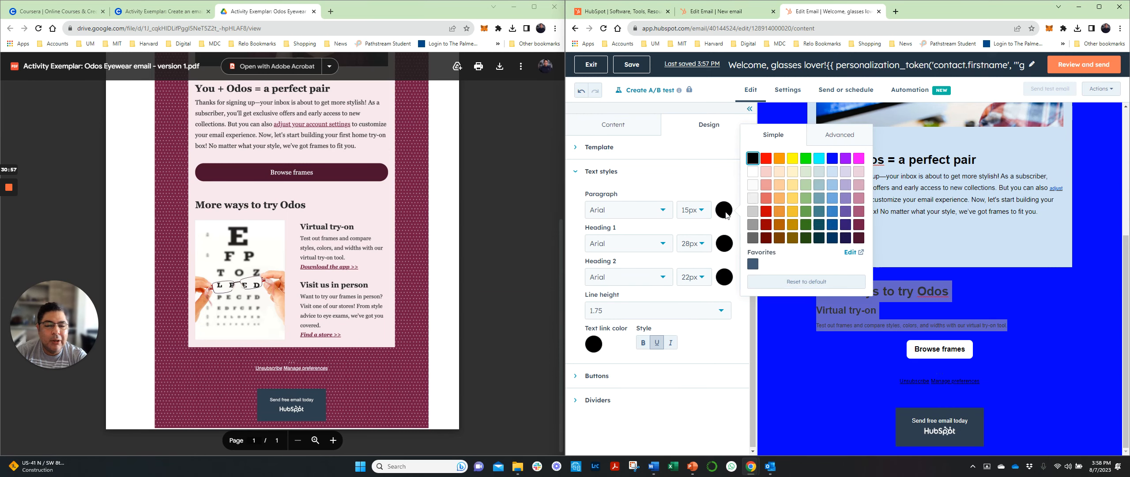
pyautogui.click(753, 172)
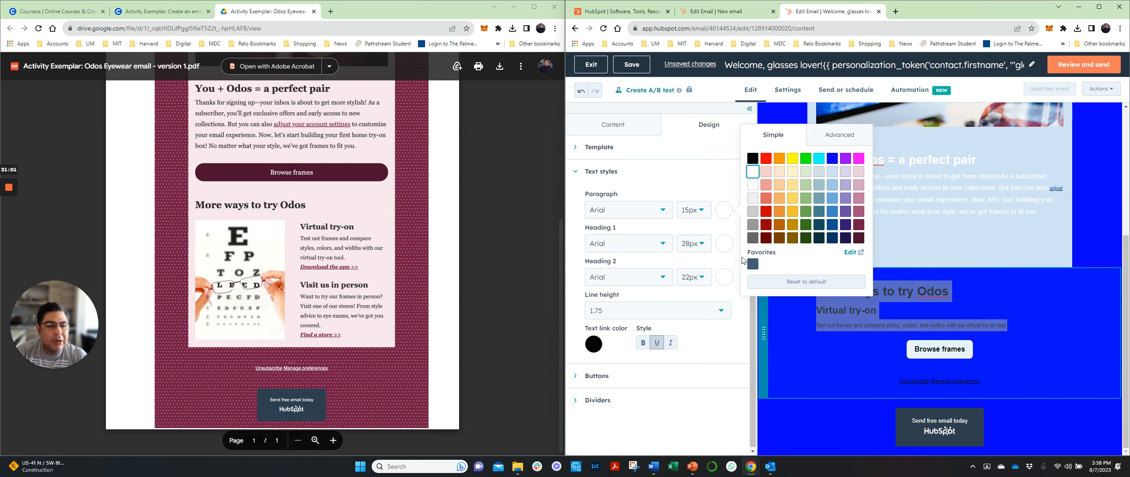
pyautogui.click(930, 395)
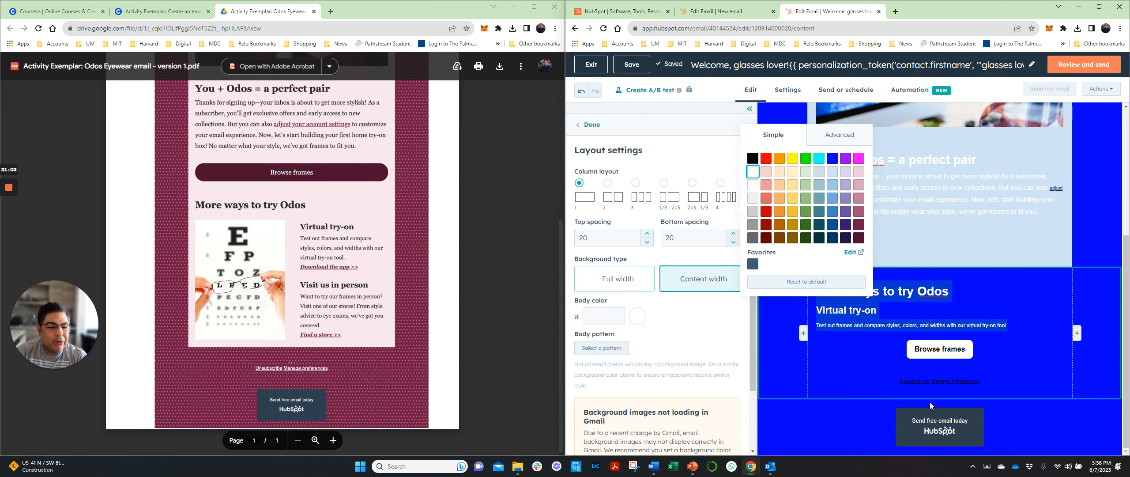
pyautogui.click(1057, 421)
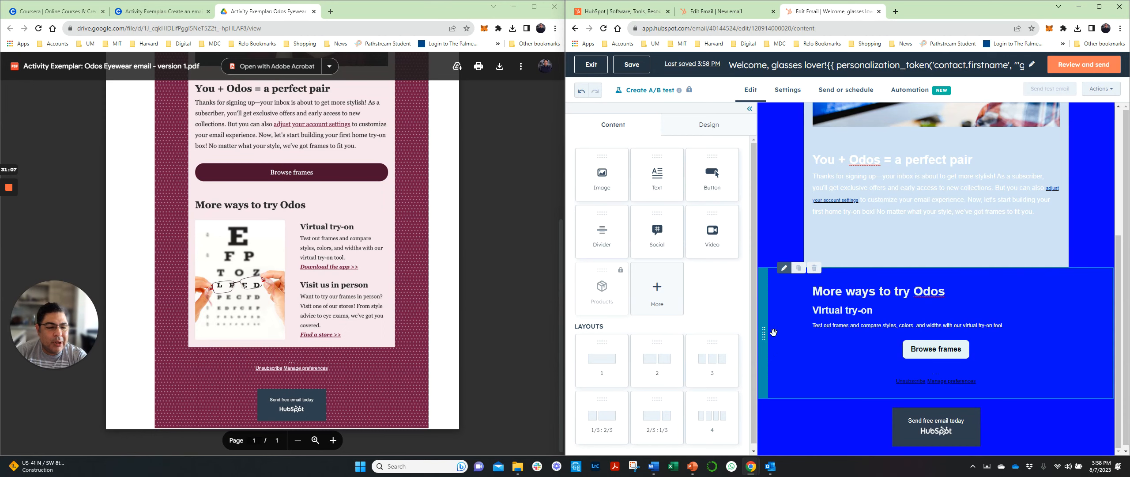
pyautogui.click(1095, 208)
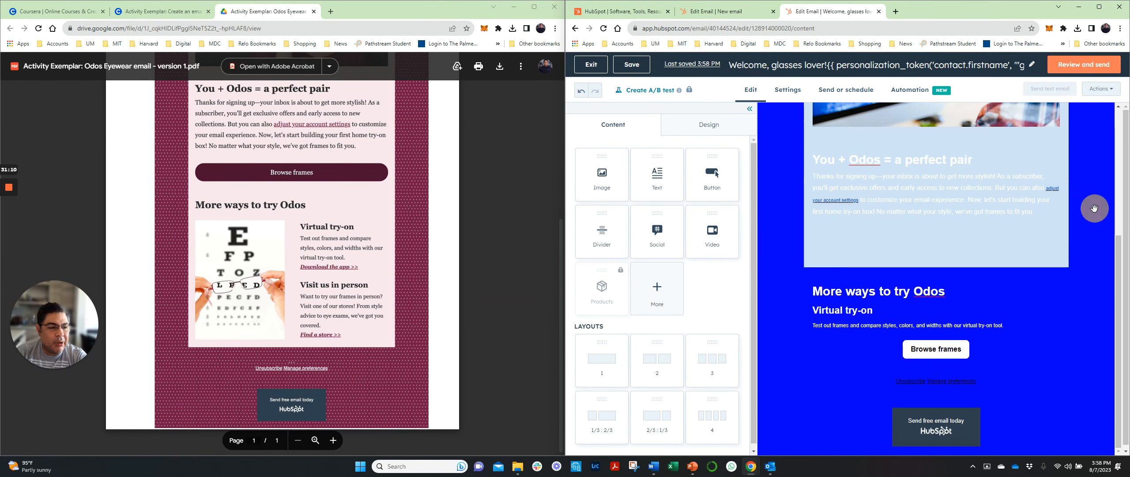
# Collapse the editing sidebar and compare the welcome email draft from logo to footer with the activity exemplar.
pyautogui.click(1115, 116)
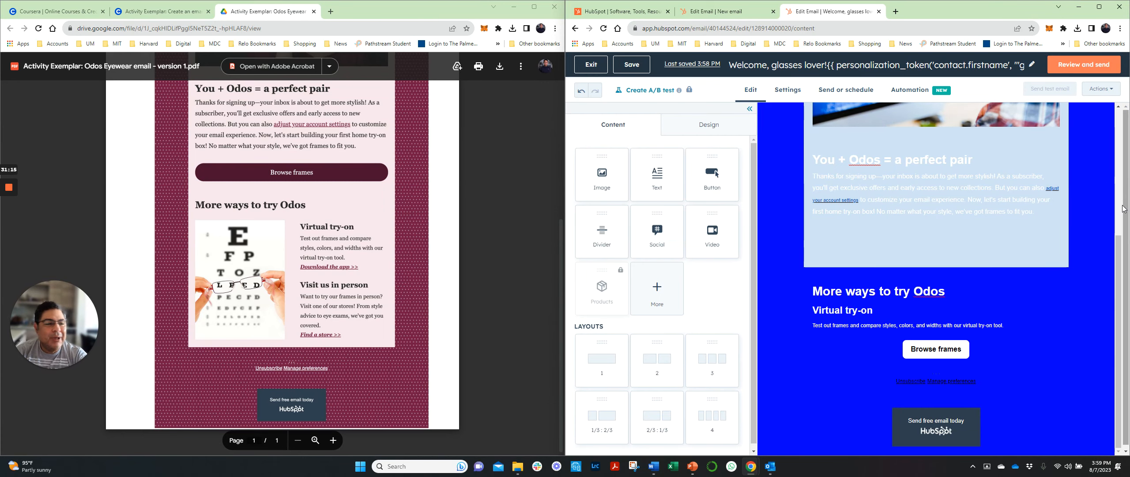
pyautogui.click(1124, 116)
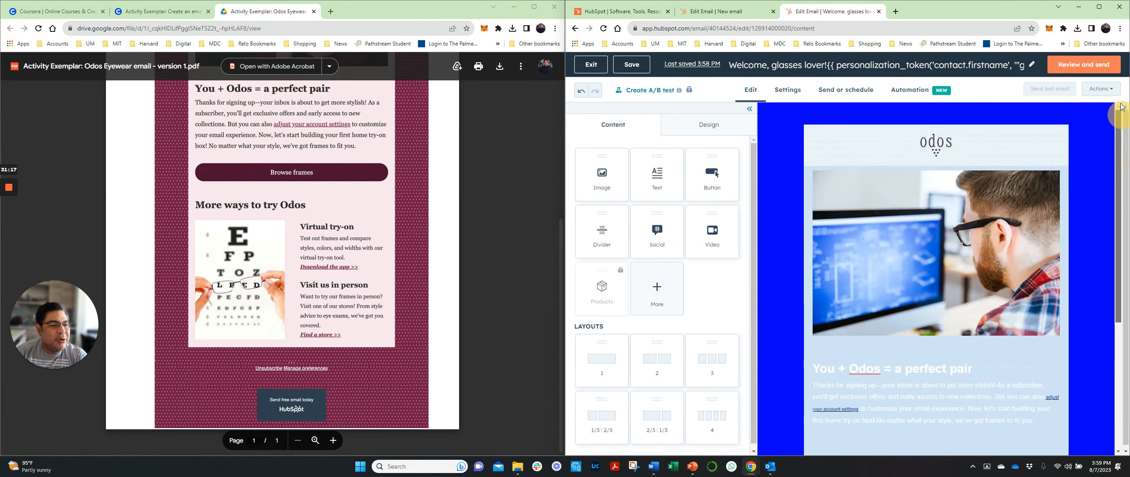
pyautogui.click(750, 109)
pyautogui.scroll(-3, 954, 252)
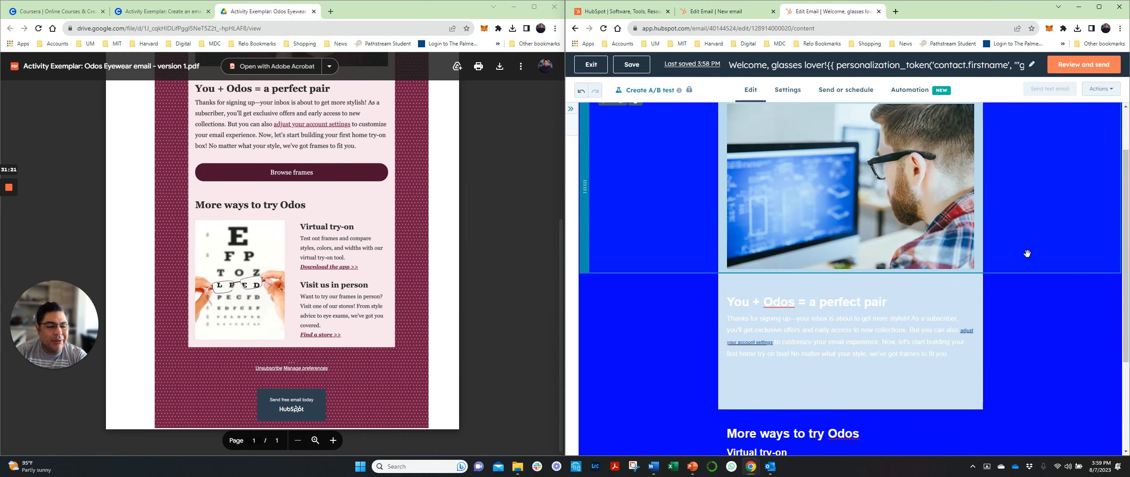
pyautogui.scroll(-2, 1040, 271)
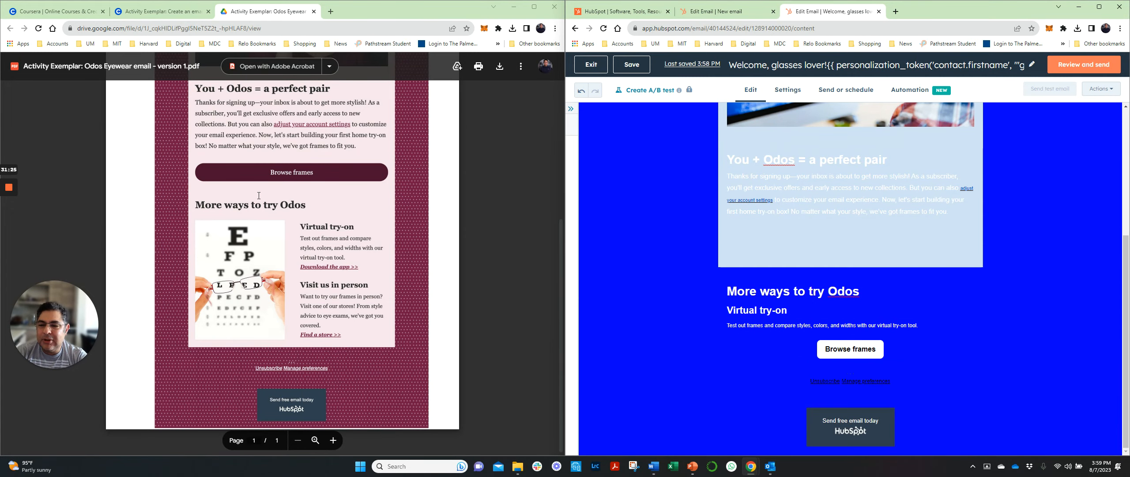
pyautogui.scroll(5, 289, 234)
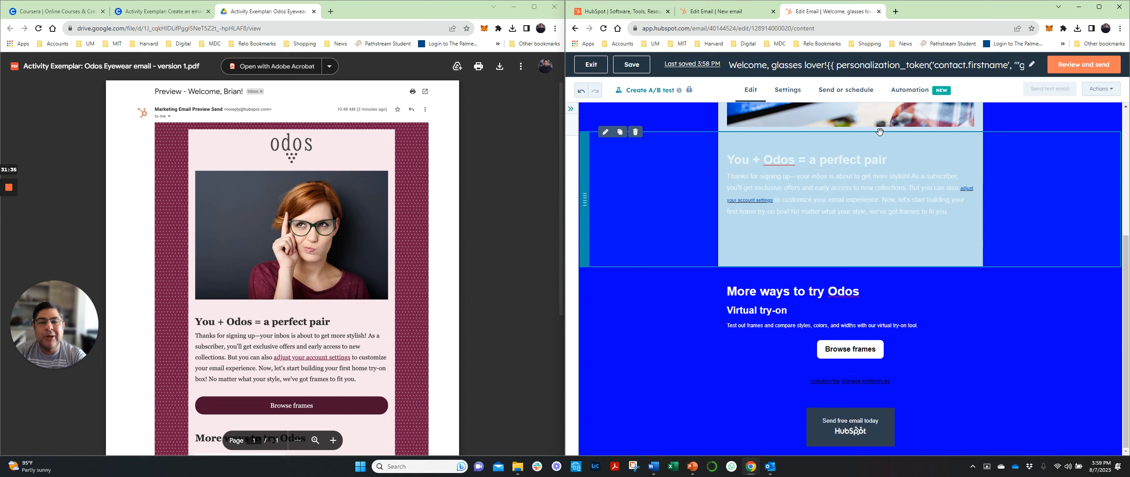
pyautogui.moveTo(10, 244)
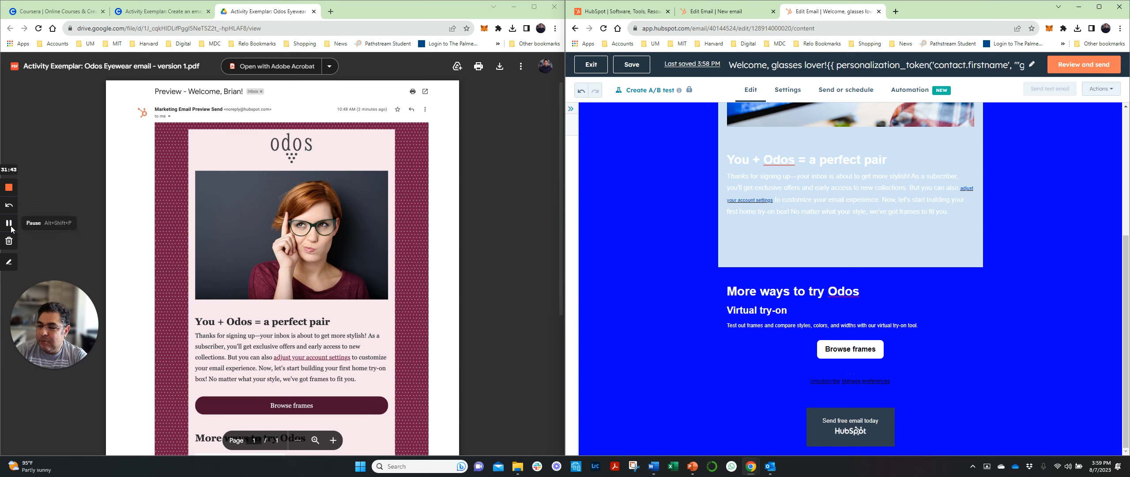
pyautogui.moveTo(44, 284); pyautogui.dragTo(32, 355)
pyautogui.moveTo(9, 190)
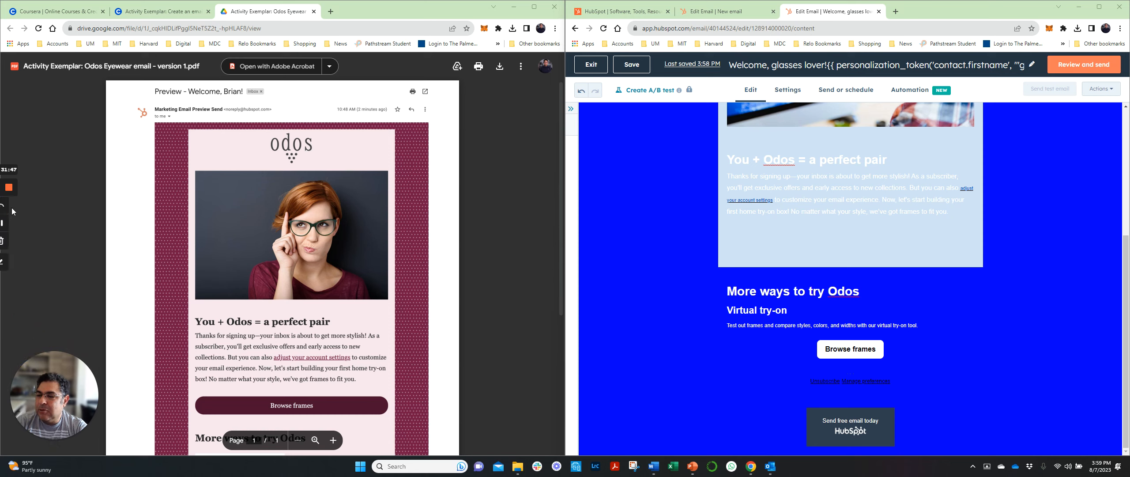